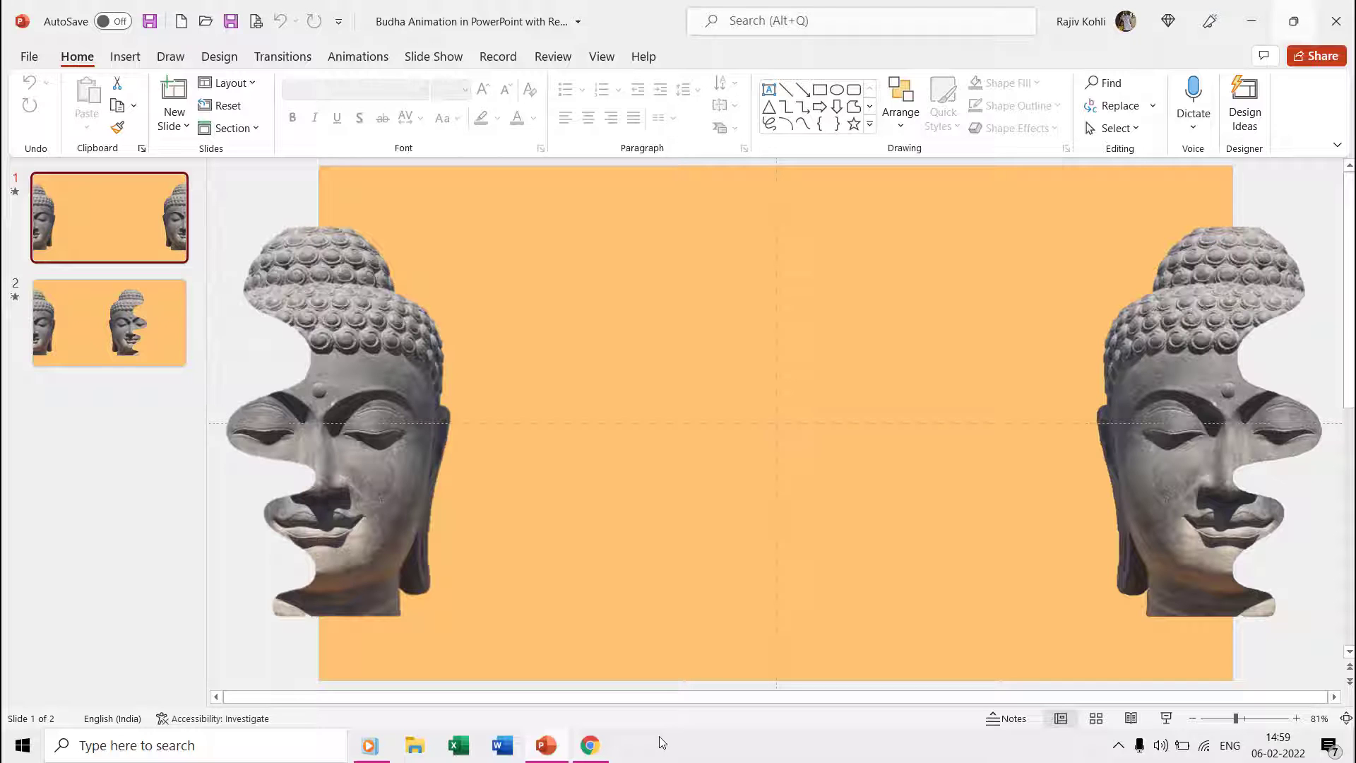
Step: Switch to Chrome to view the Dribbble 'Open compositions' reference animation
{"action": "left_click", "coordinate": [596, 747]}
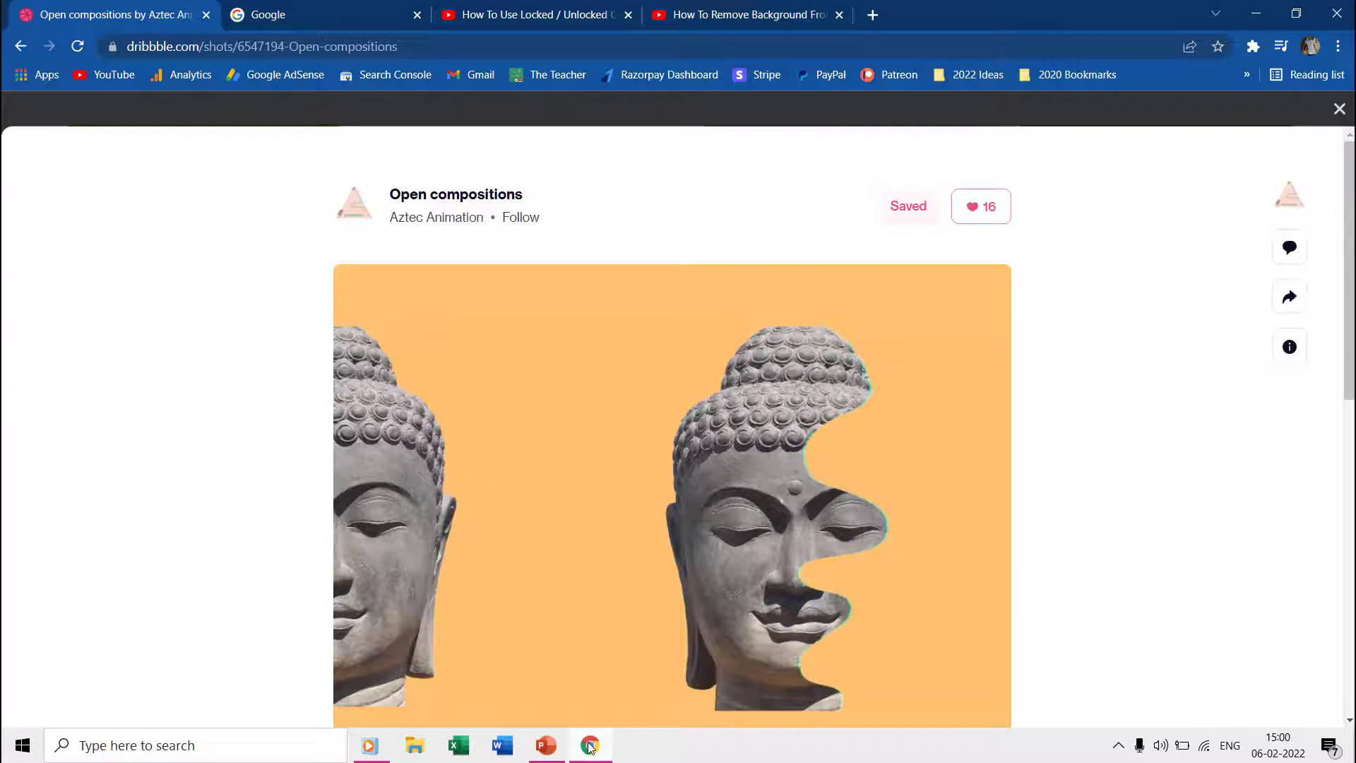
Step: Search Google Images for 'buddha png' filtered to transparent colour
{"action": "left_click", "coordinate": [316, 17]}
{"action": "type", "text": "b"}
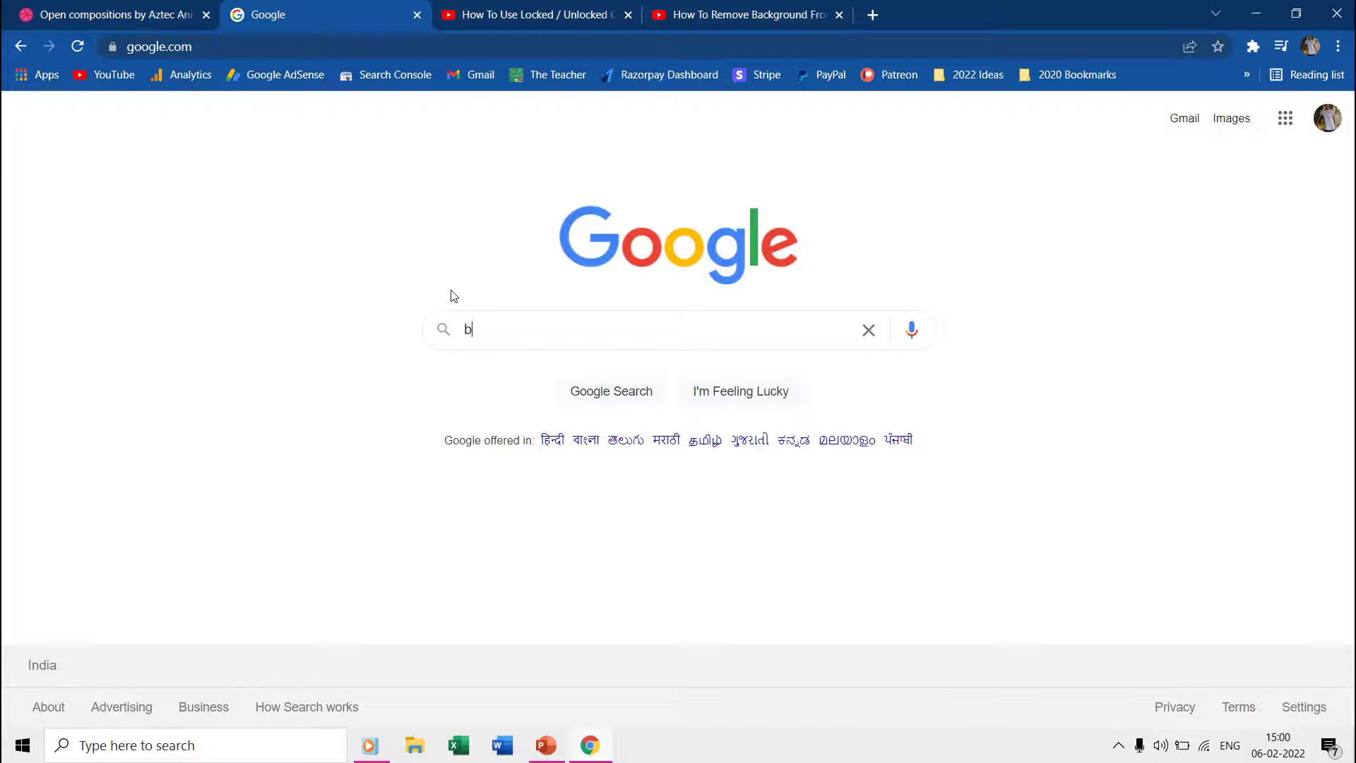
{"action": "type", "text": "uddha p"}
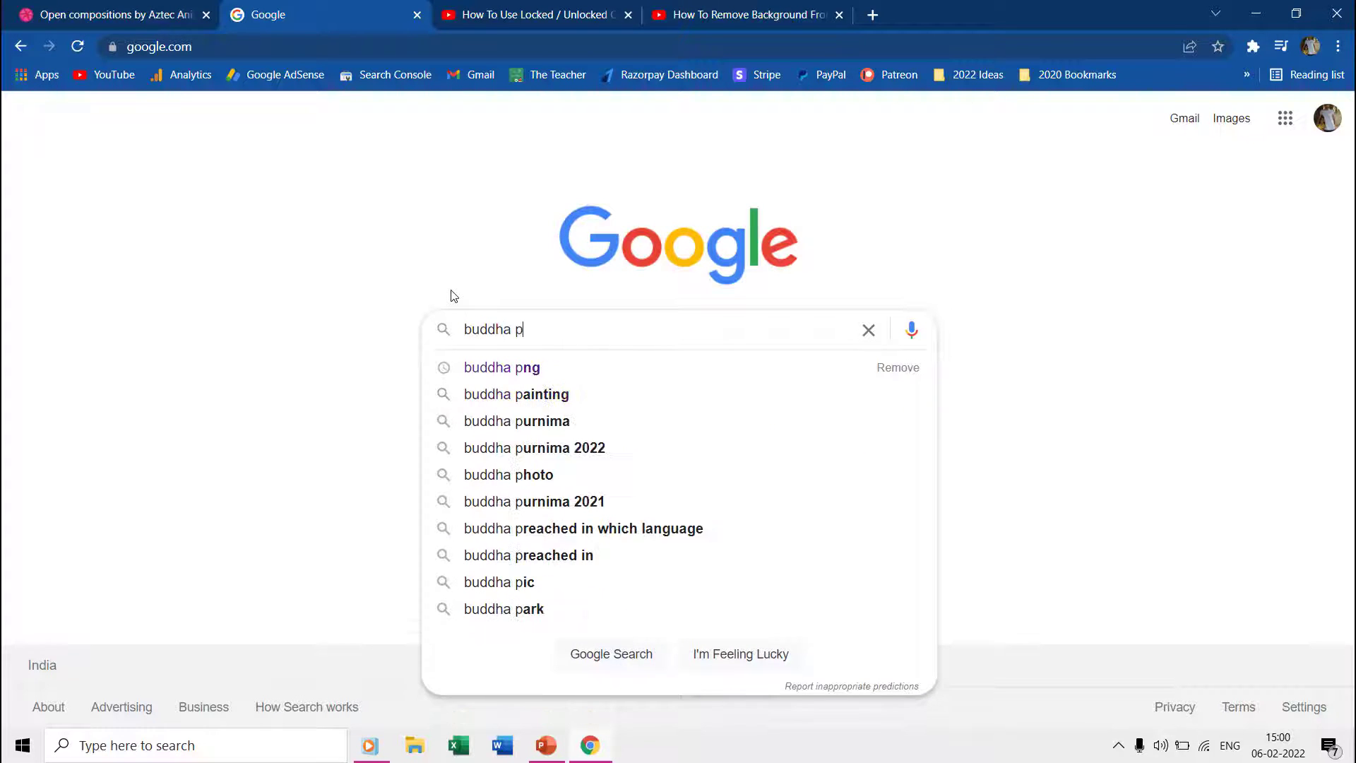
{"action": "type", "text": "ng"}
{"action": "key", "text": "Return"}
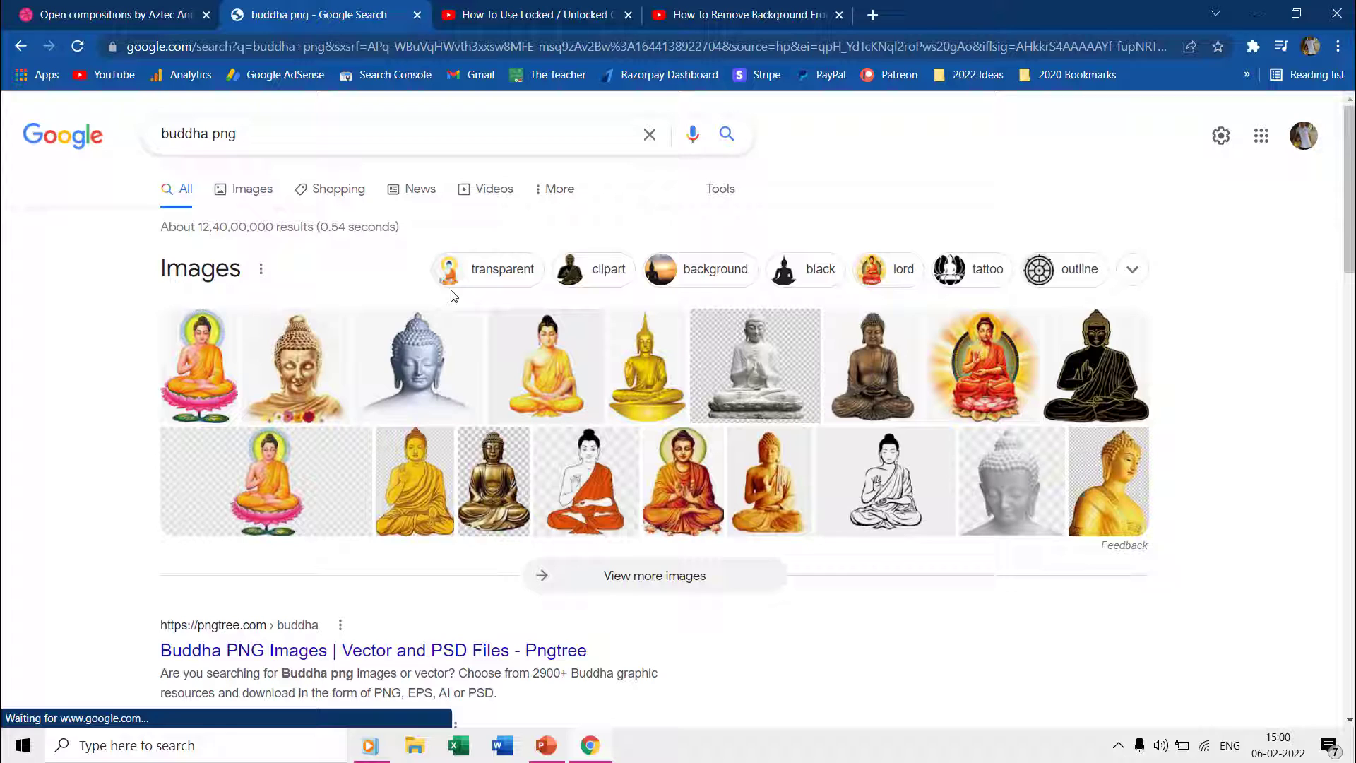
{"action": "left_click", "coordinate": [258, 188]}
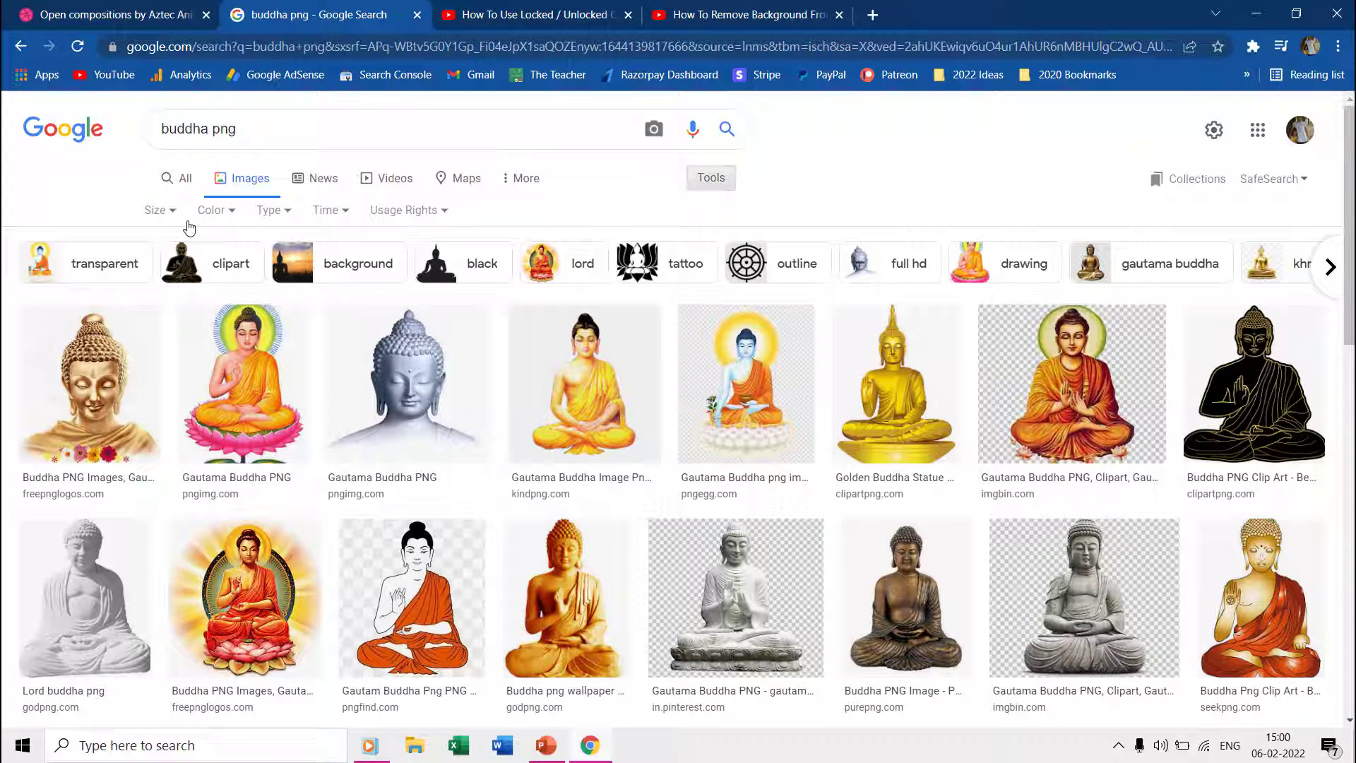
{"action": "left_click", "coordinate": [211, 210]}
{"action": "left_click", "coordinate": [212, 296]}
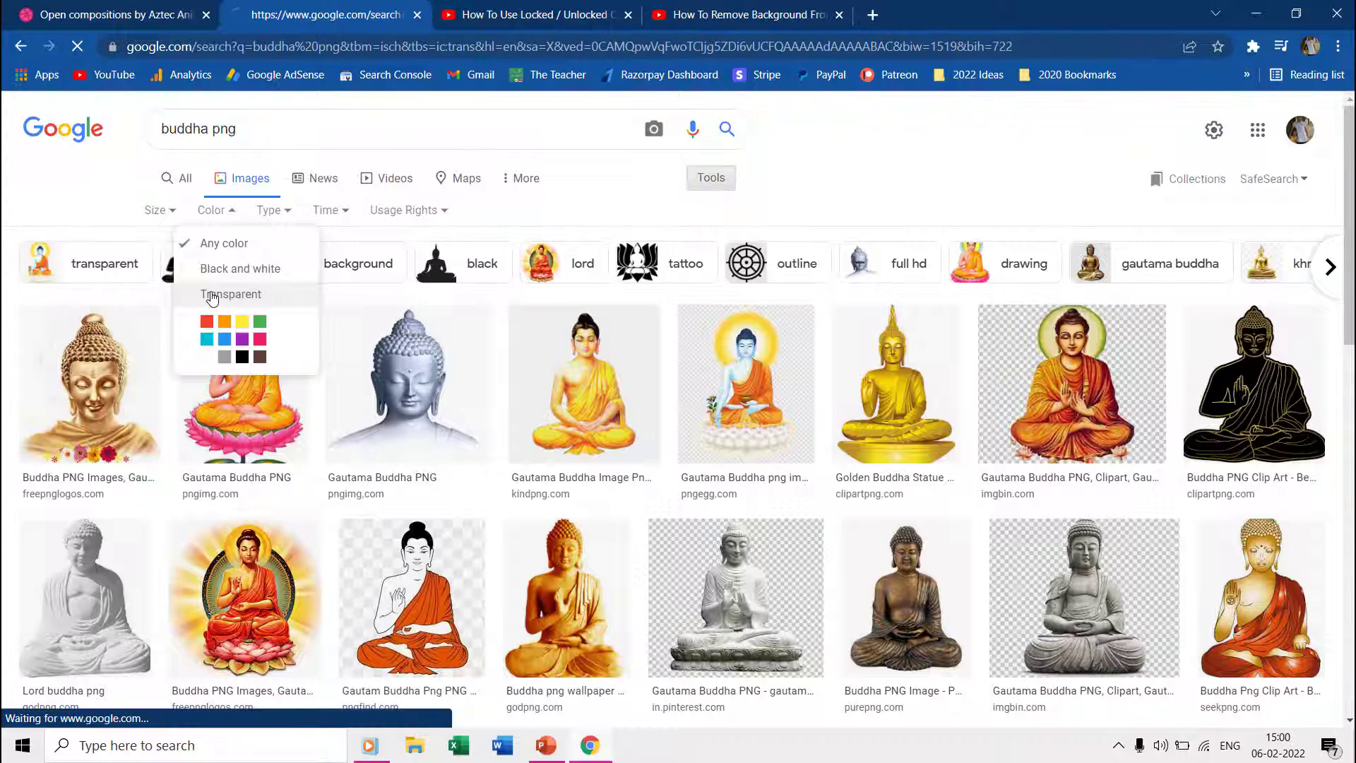
Step: Copy the Gautama Buddha PNG image from its preview
{"action": "left_click", "coordinate": [400, 367]}
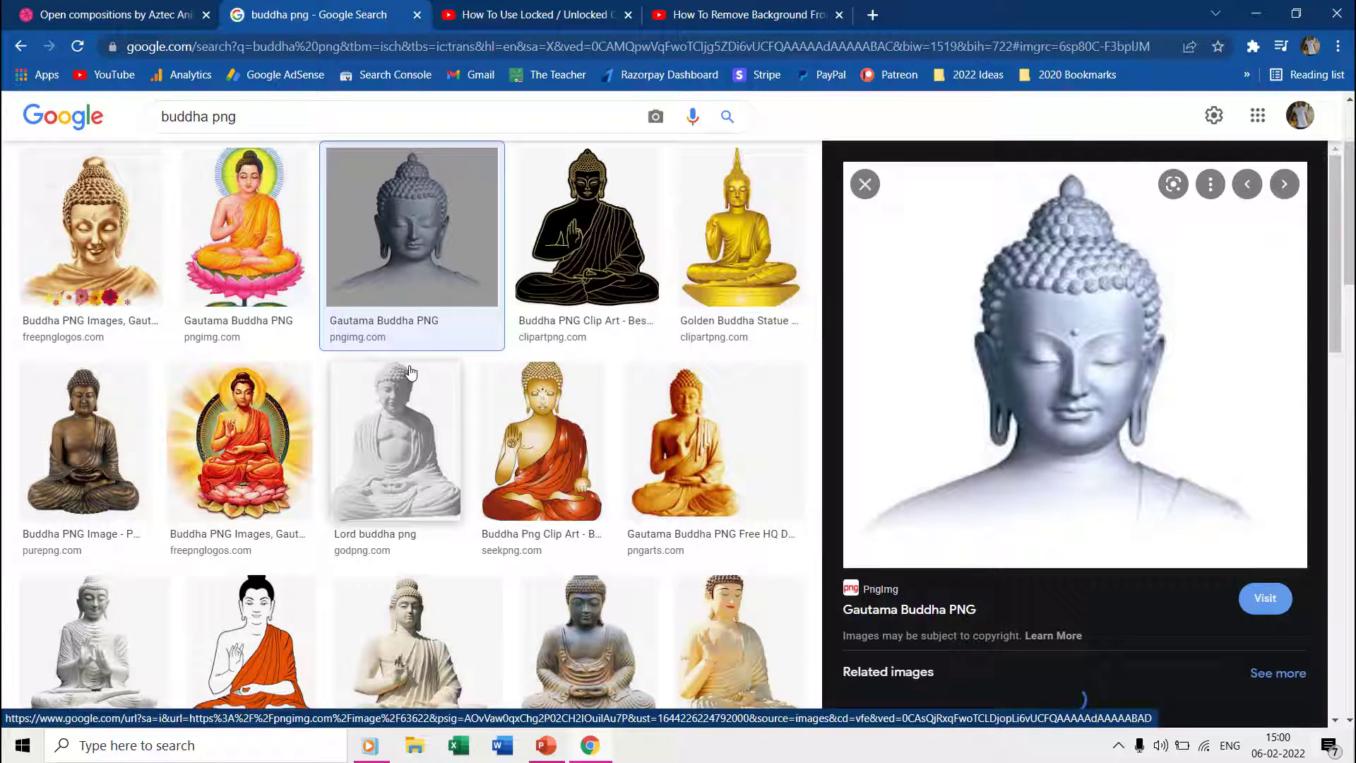
{"action": "right_click", "coordinate": [1061, 341]}
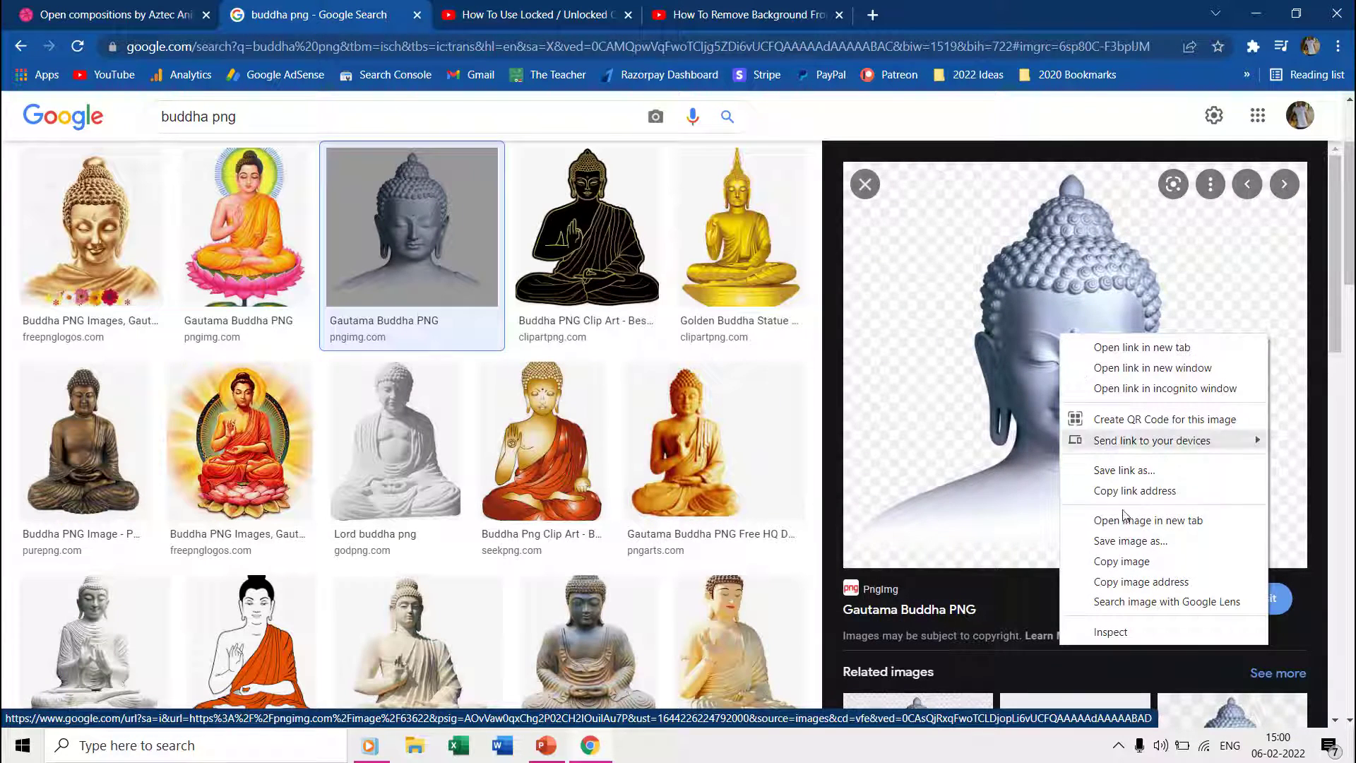
{"action": "left_click", "coordinate": [1123, 559]}
Step: Add slide 2, paste the Buddha image with the destination theme, and shrink it slightly
{"action": "left_click", "coordinate": [546, 746]}
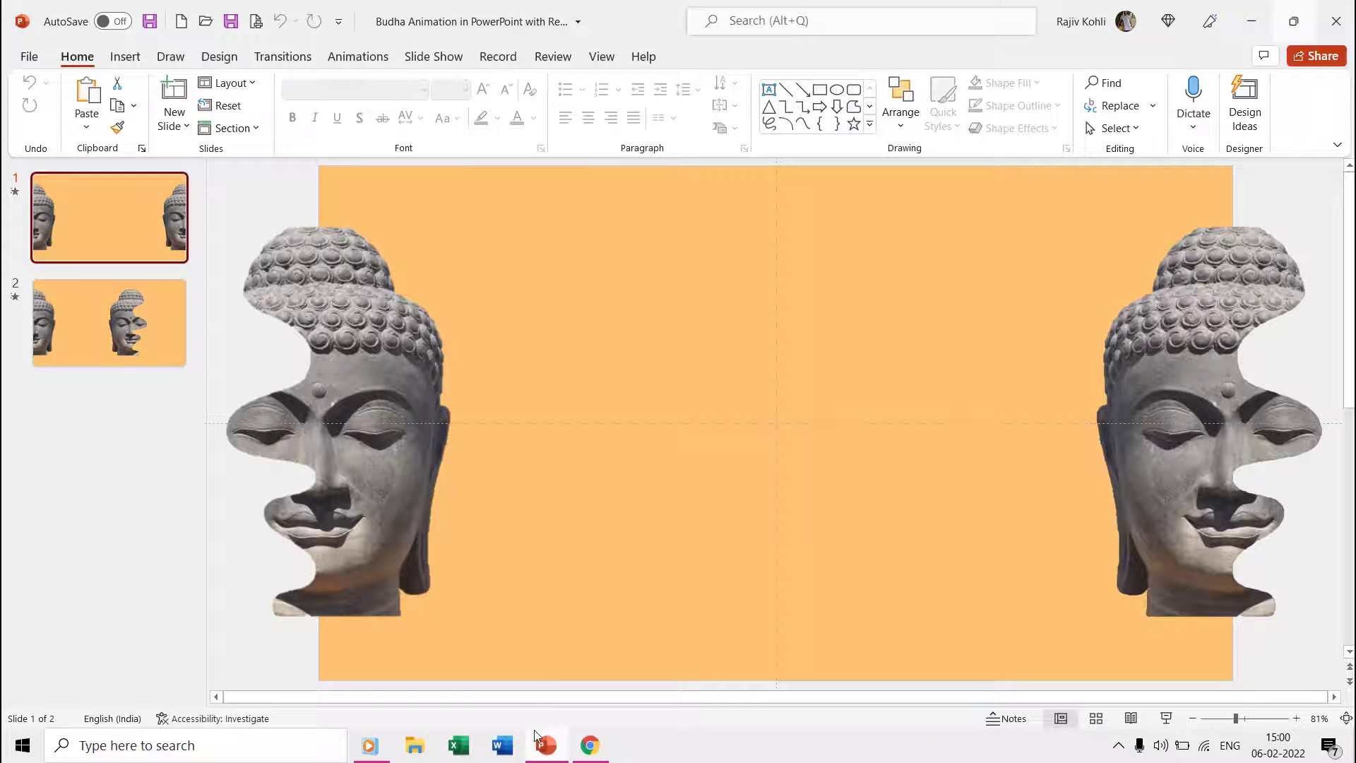
{"action": "left_click", "coordinate": [162, 97]}
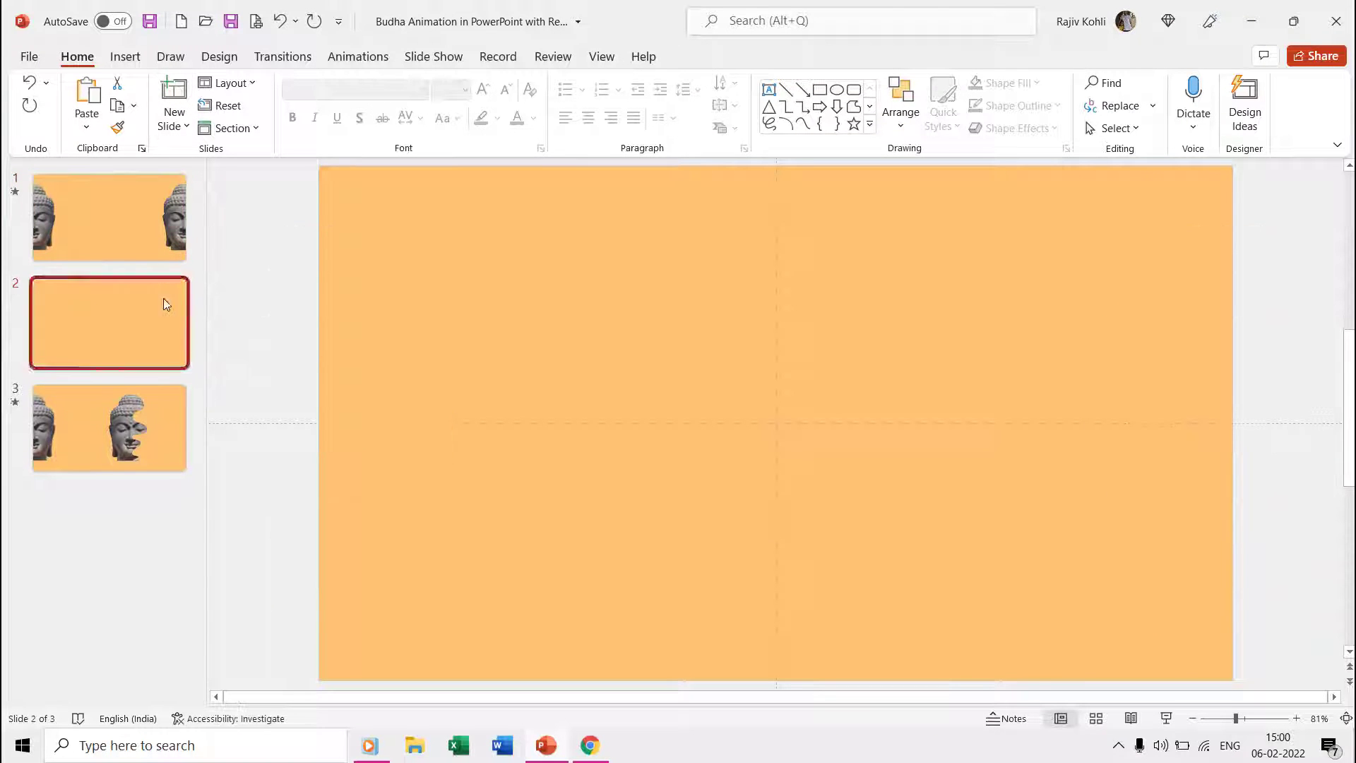
{"action": "right_click", "coordinate": [481, 284]}
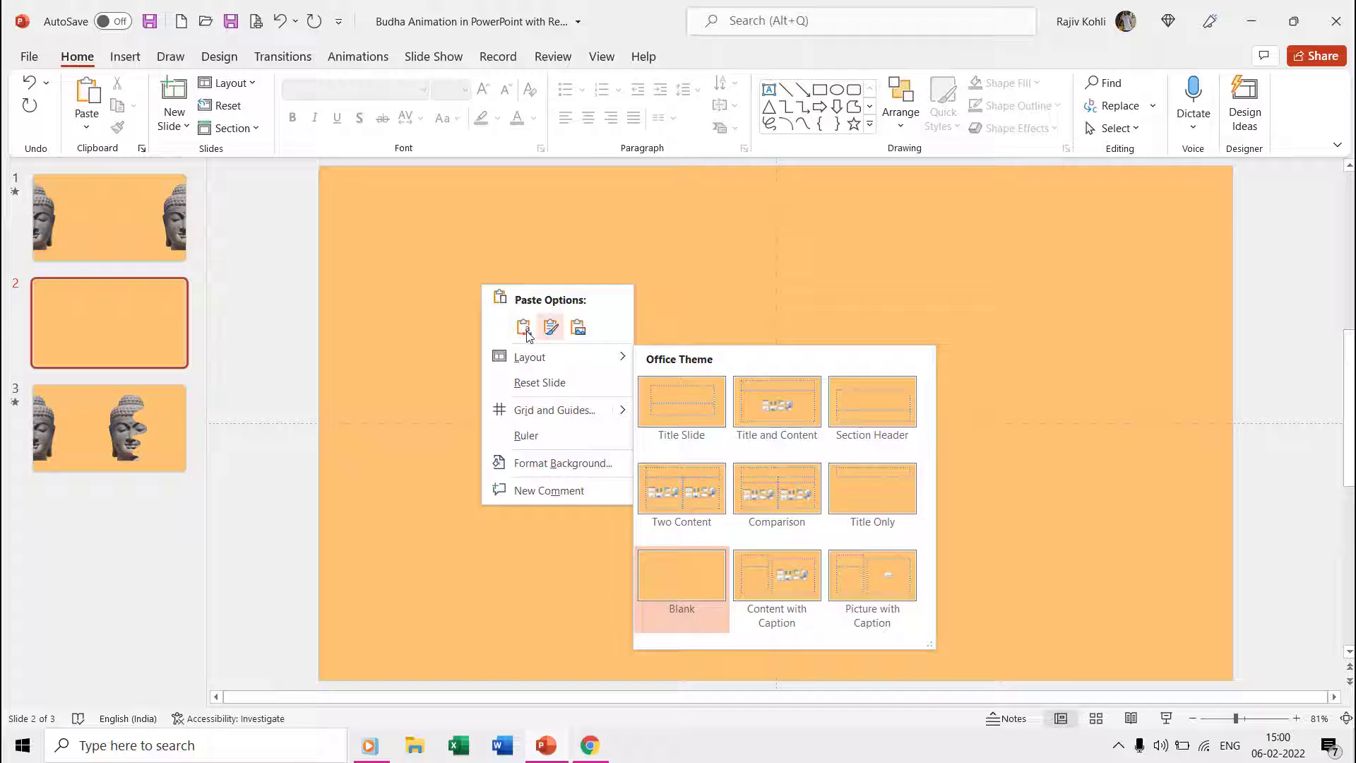
{"action": "left_click", "coordinate": [524, 327]}
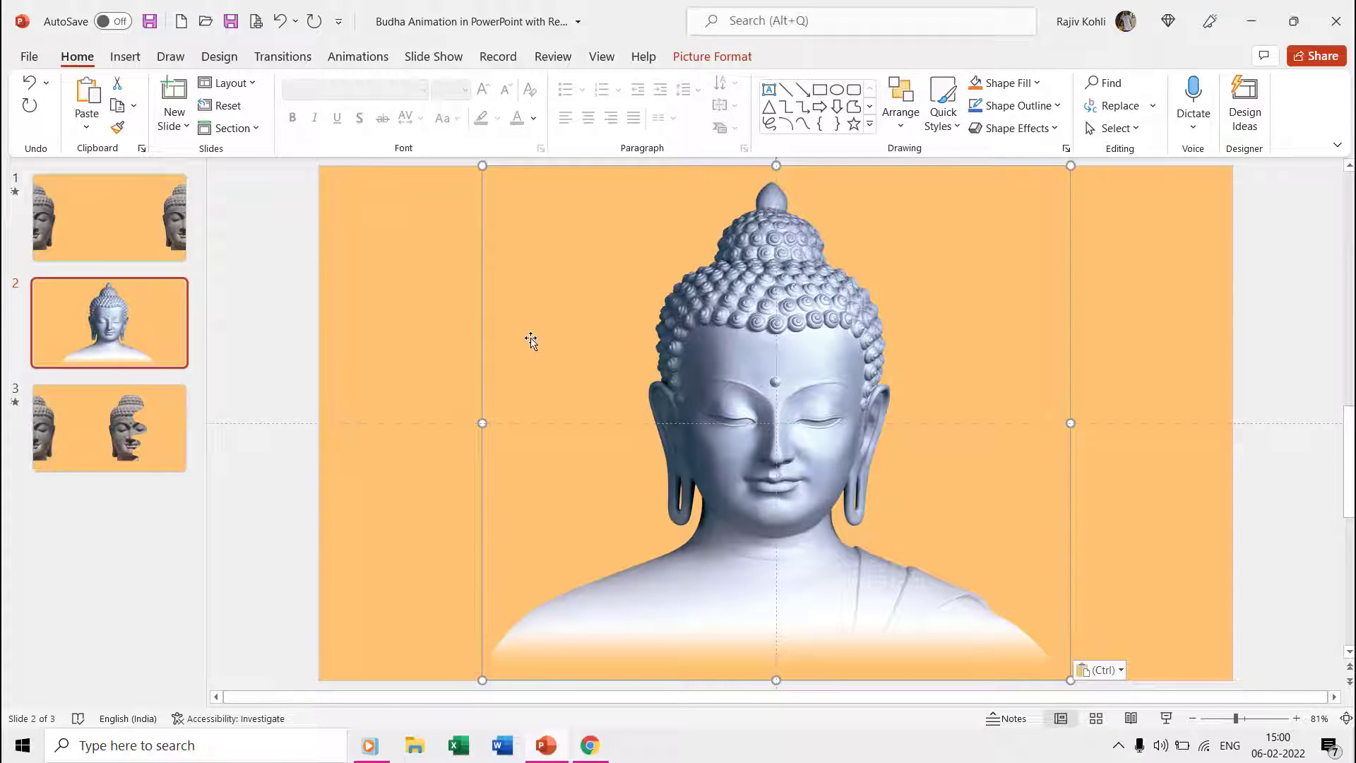
{"action": "scroll", "coordinate": [531, 341], "scroll_direction": "down", "scroll_amount": 2, "text": "ctrl"}
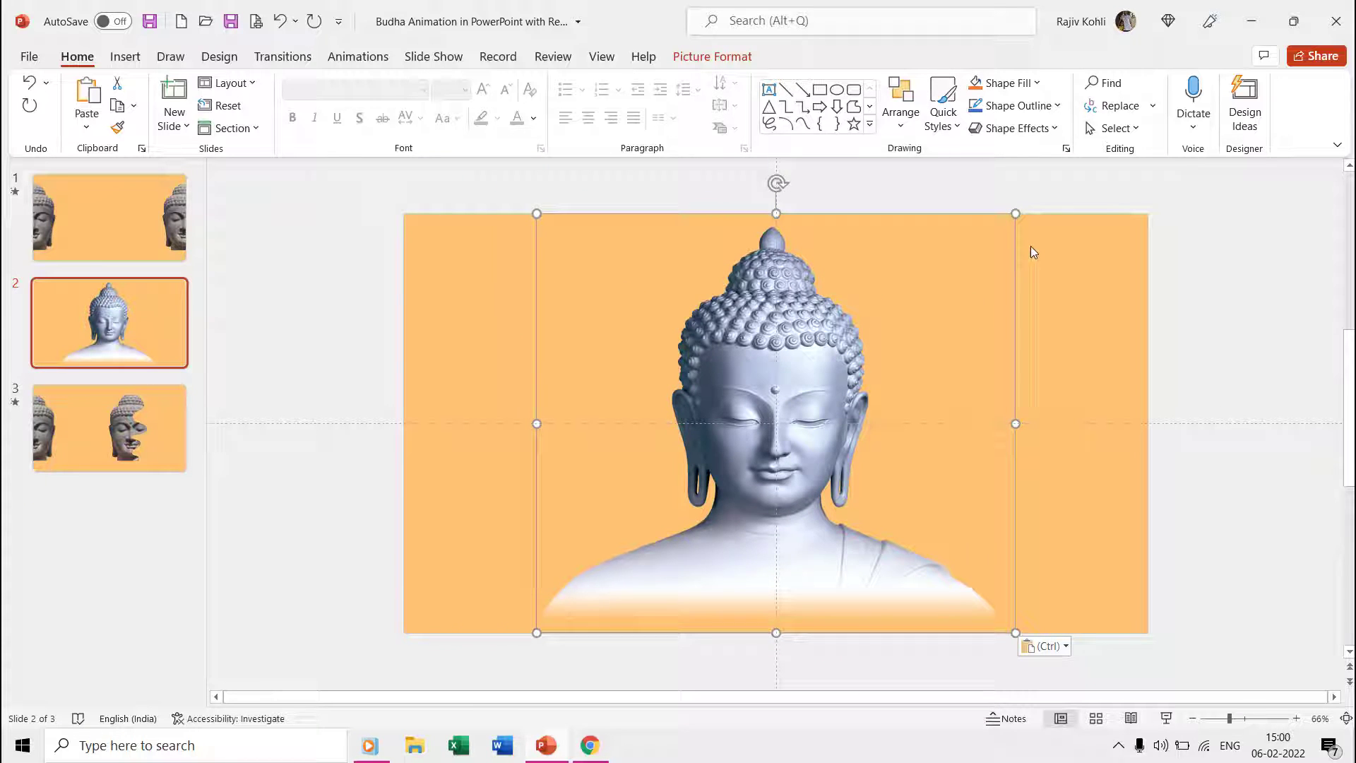
{"action": "left_click_drag", "start_coordinate": [1017, 213], "coordinate": [980, 246]}
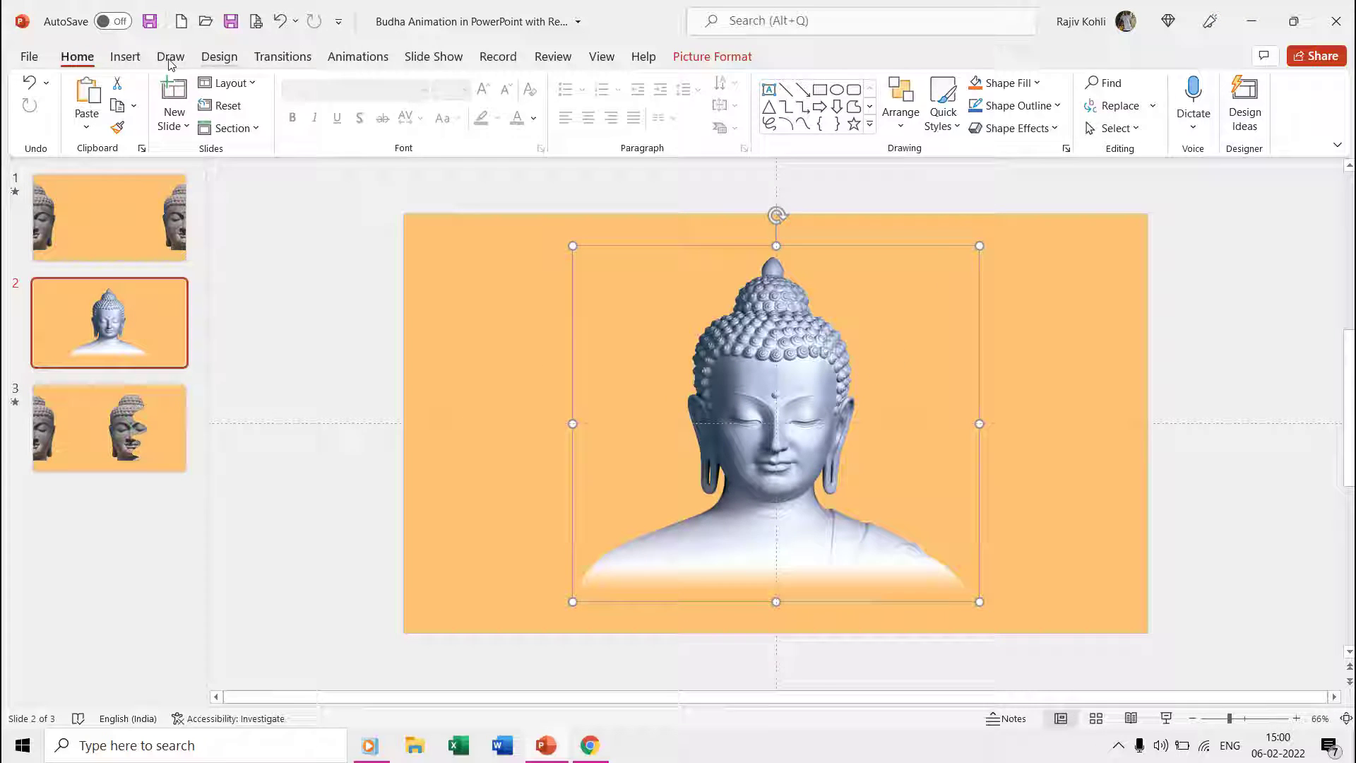
Step: Draw a closed zigzag Freeform: Shape polygon over the Buddha's right half
{"action": "left_click", "coordinate": [125, 57]}
{"action": "left_click", "coordinate": [295, 117]}
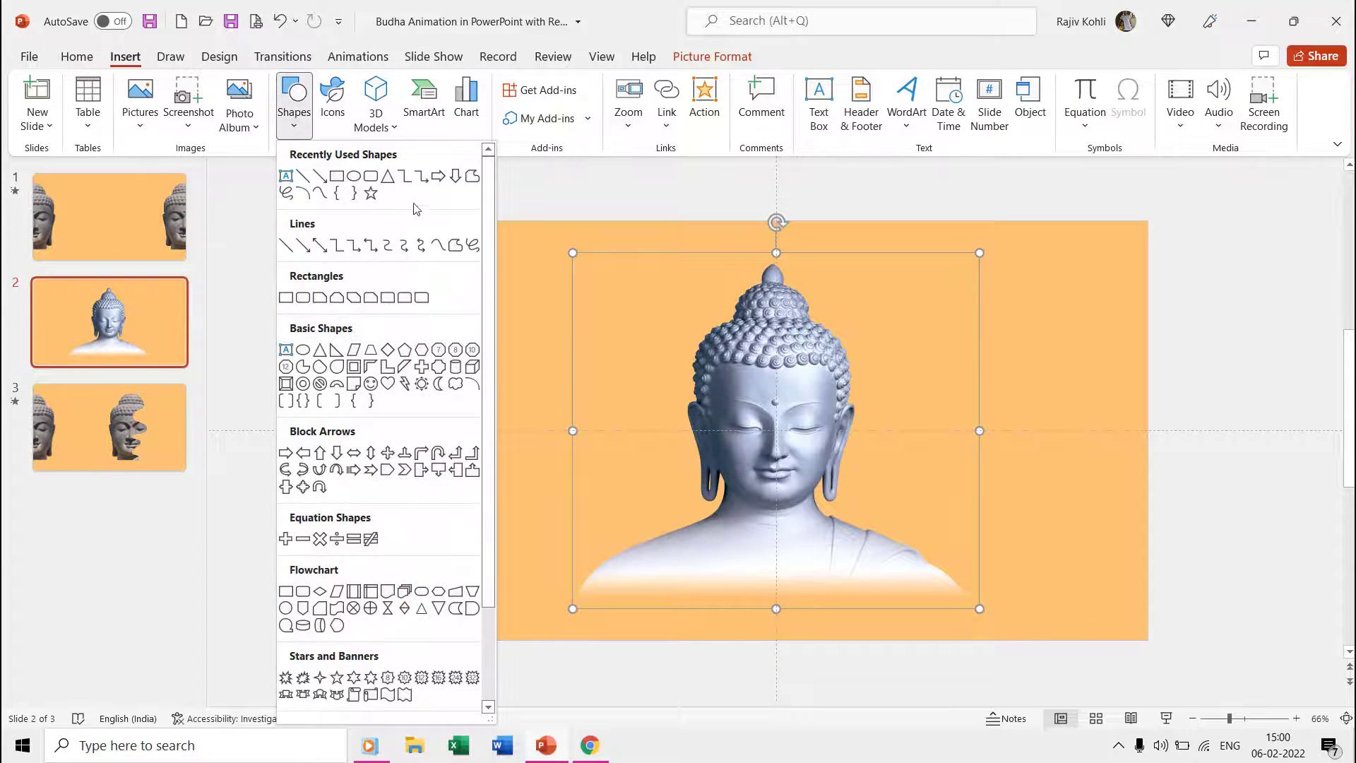
{"action": "left_click", "coordinate": [472, 182]}
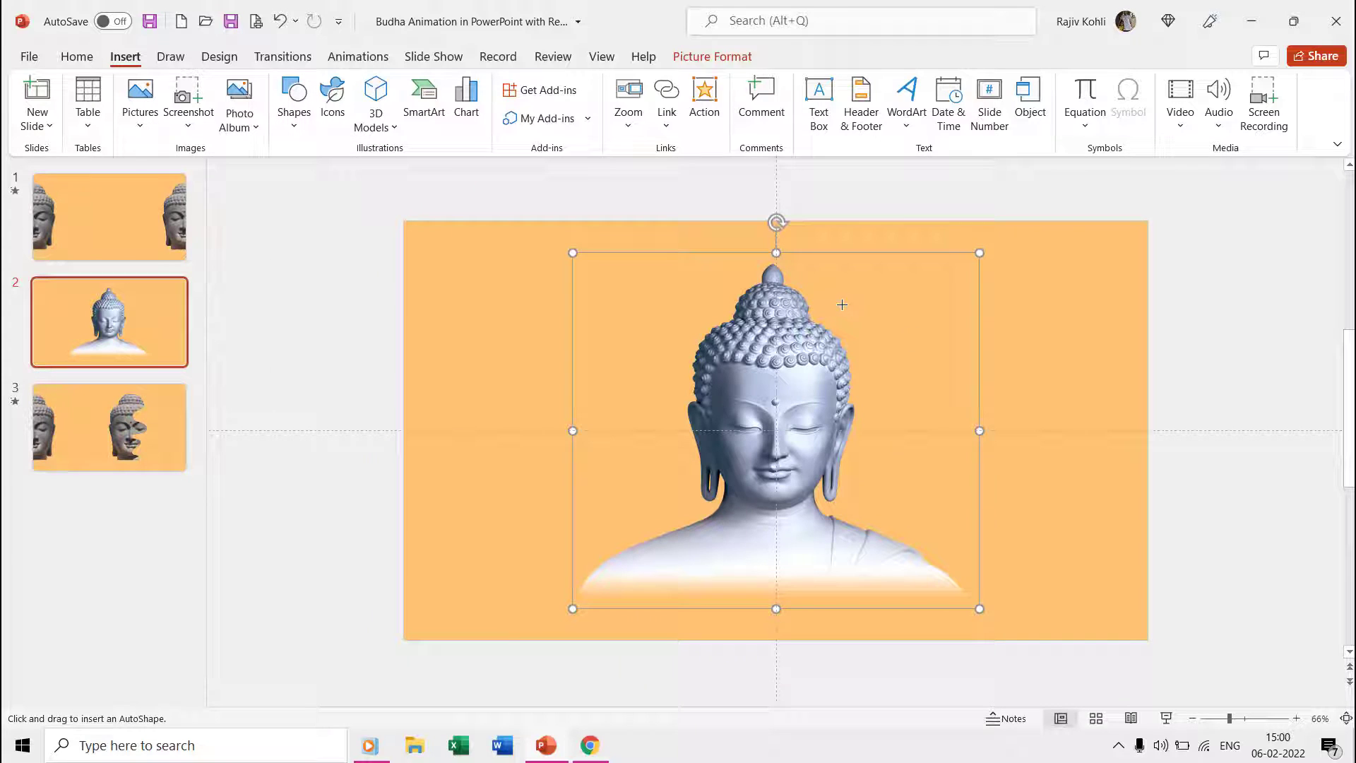
{"action": "left_click_drag", "start_coordinate": [825, 281], "coordinate": [782, 303]}
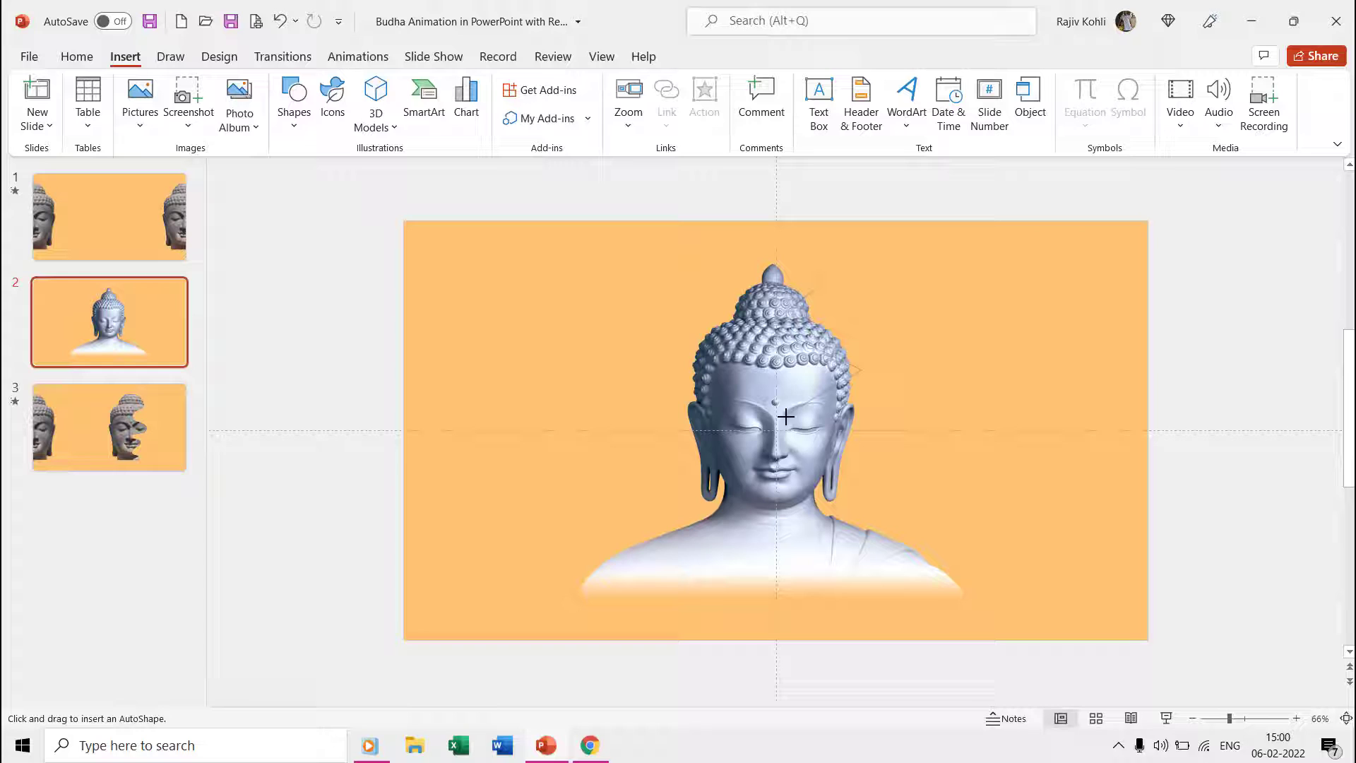
{"action": "left_click_drag", "start_coordinate": [837, 489], "coordinate": [780, 545]}
{"action": "left_click_drag", "start_coordinate": [1006, 613], "coordinate": [951, 270]}
{"action": "left_click_drag", "start_coordinate": [821, 278], "coordinate": [821, 280]}
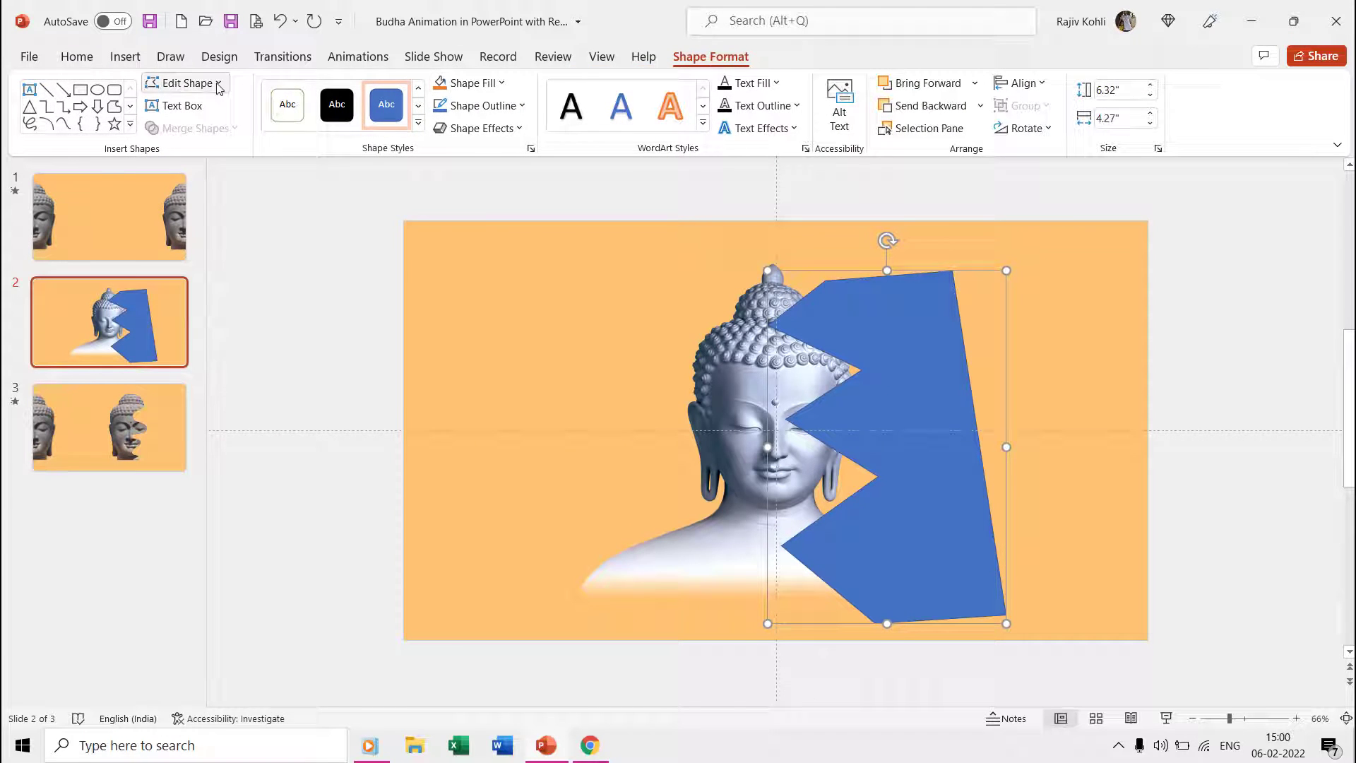
Step: Enter Edit Points on the freeform and make its four left vertices smooth
{"action": "left_click", "coordinate": [185, 82]}
{"action": "left_click", "coordinate": [199, 135]}
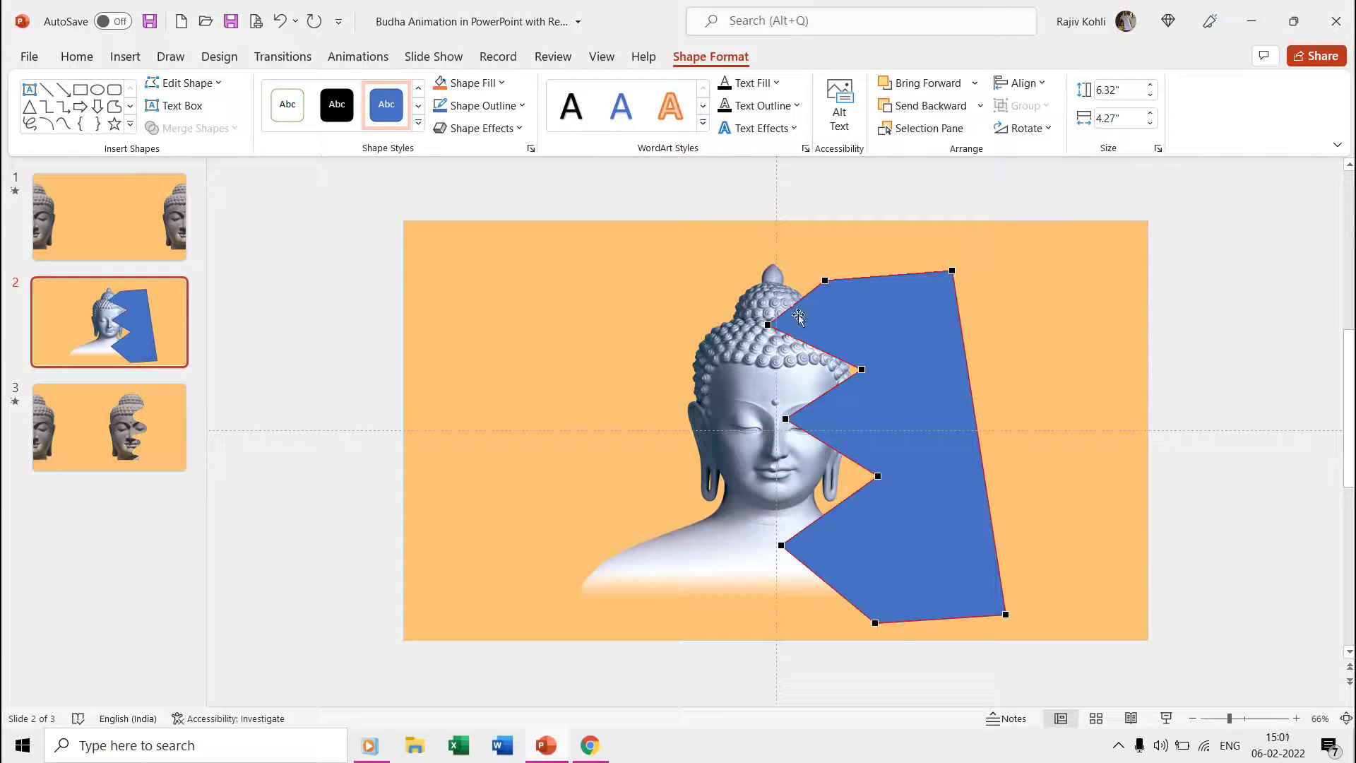
{"action": "right_click", "coordinate": [769, 324]}
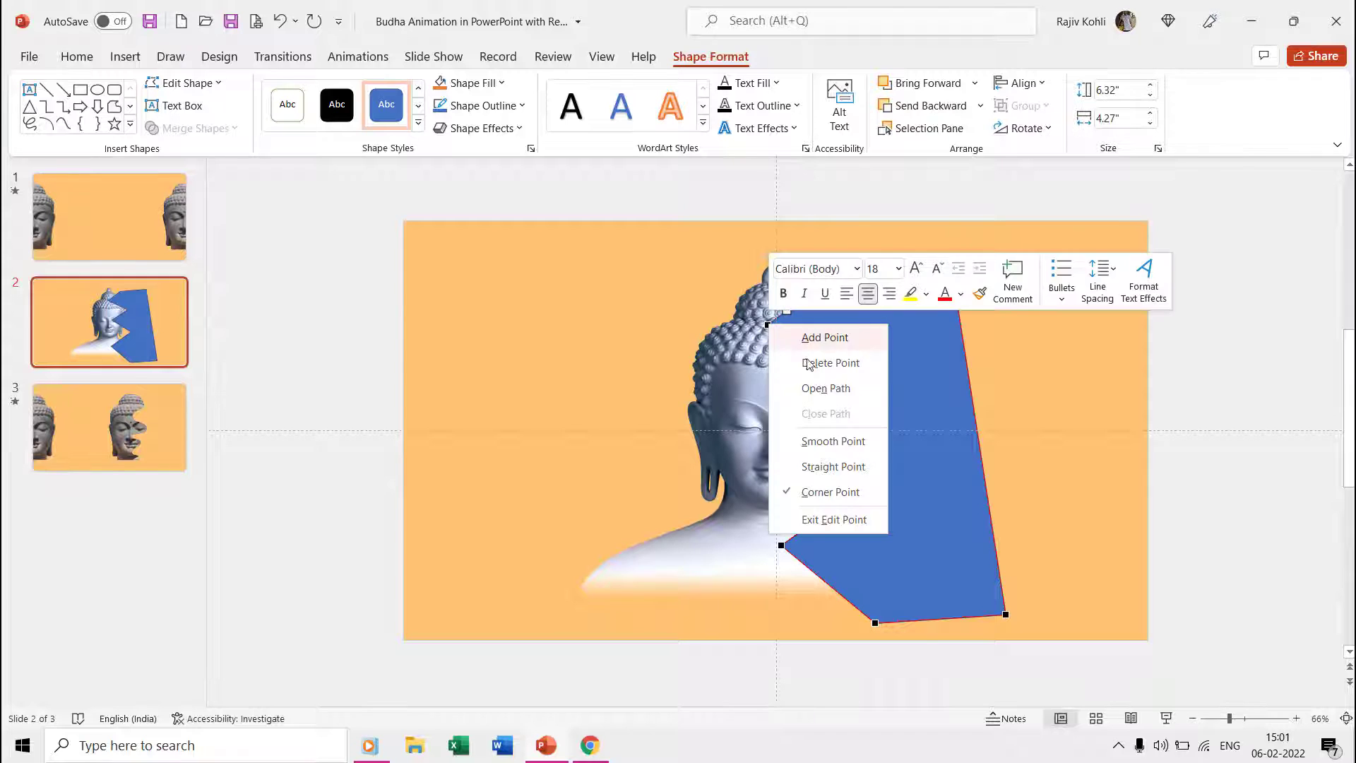
{"action": "left_click", "coordinate": [824, 442]}
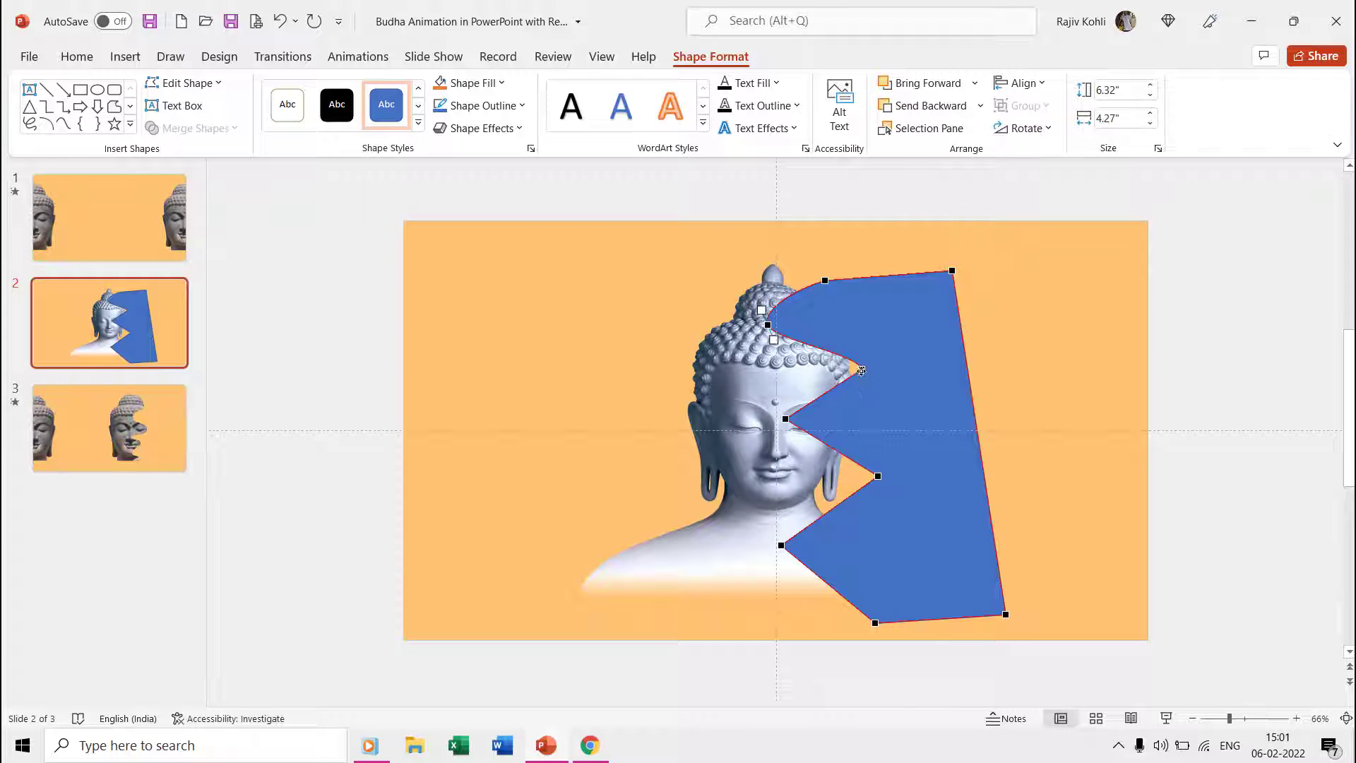
{"action": "right_click", "coordinate": [862, 370]}
{"action": "left_click", "coordinate": [910, 488]}
{"action": "right_click", "coordinate": [787, 421]}
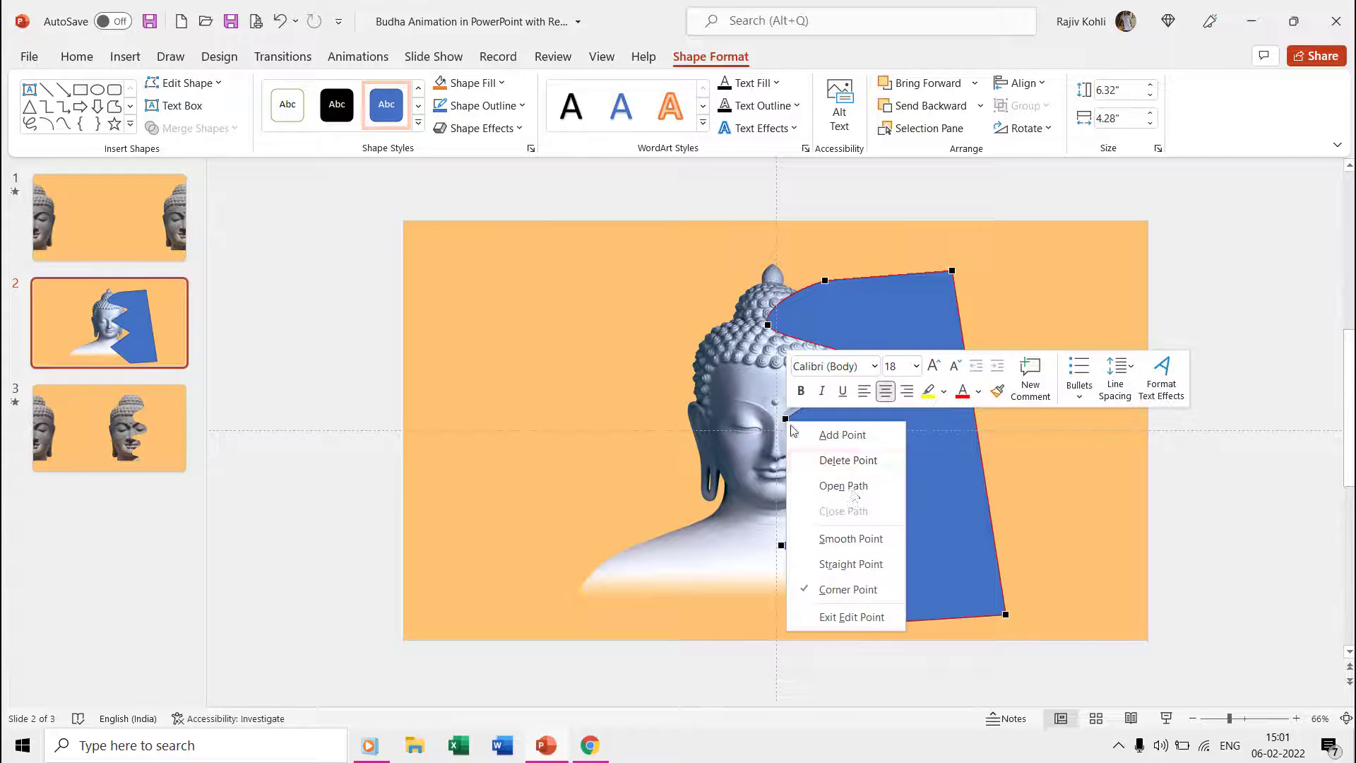
{"action": "left_click", "coordinate": [849, 536]}
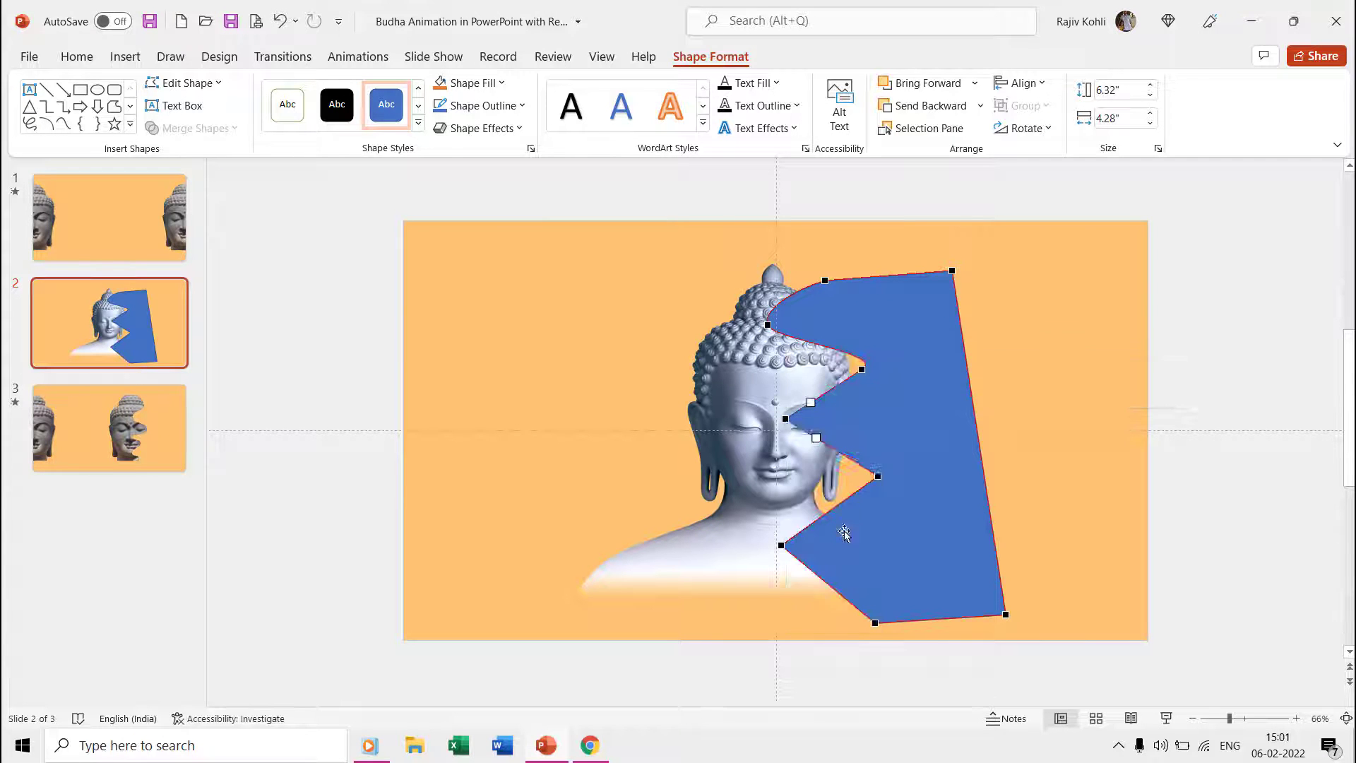
{"action": "right_click", "coordinate": [781, 546]}
{"action": "left_click", "coordinate": [851, 453]}
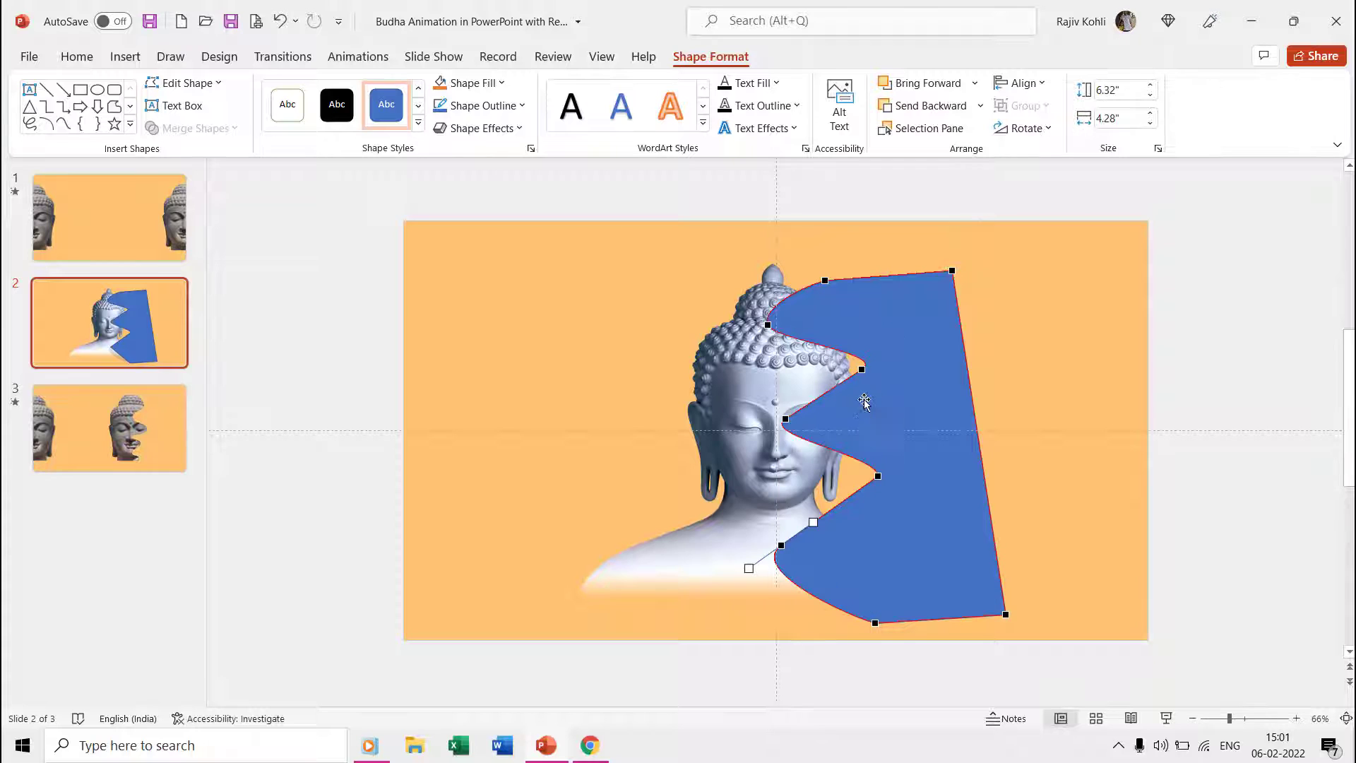
Step: Pull the notch points left and up-left, then select the Buddha picture
{"action": "left_click_drag", "start_coordinate": [880, 478], "coordinate": [821, 472]}
{"action": "left_click_drag", "start_coordinate": [862, 372], "coordinate": [841, 351]}
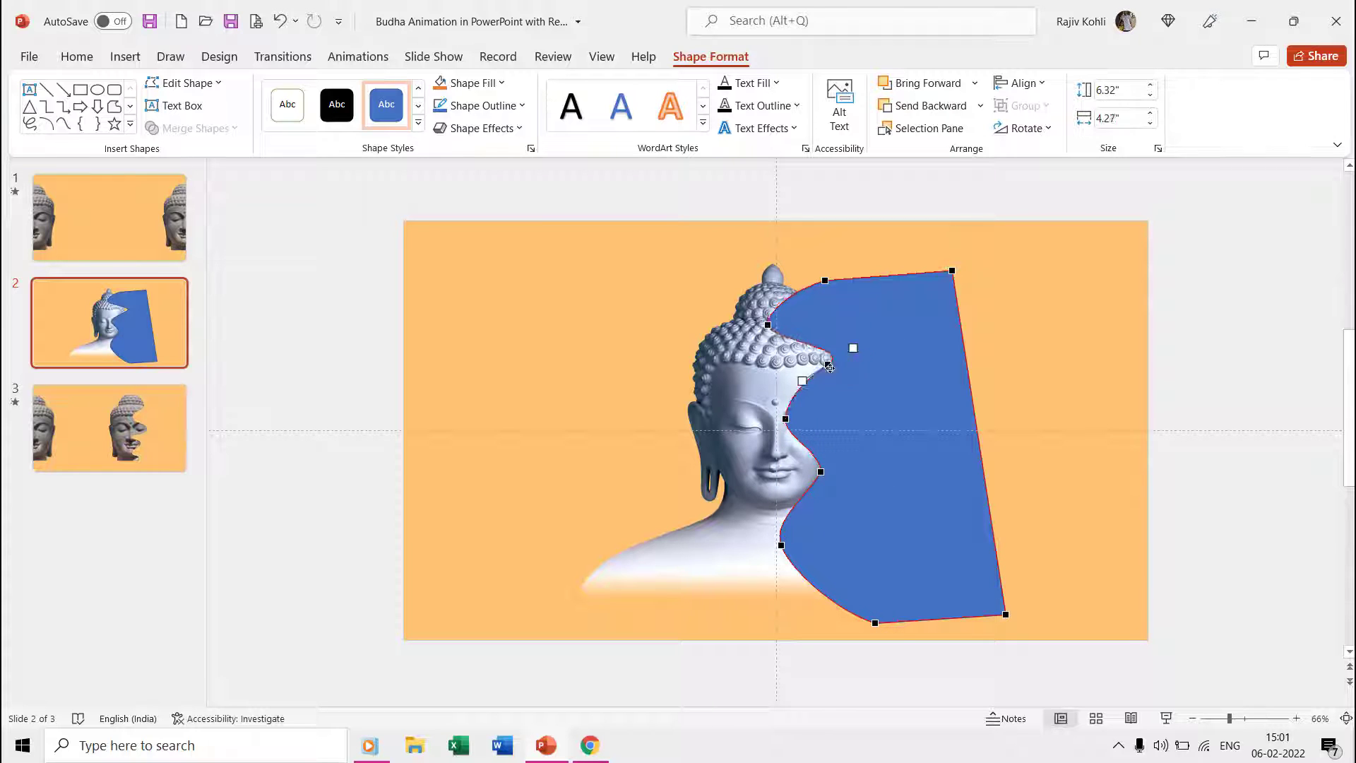
{"action": "left_click", "coordinate": [1217, 288]}
{"action": "left_click", "coordinate": [747, 366]}
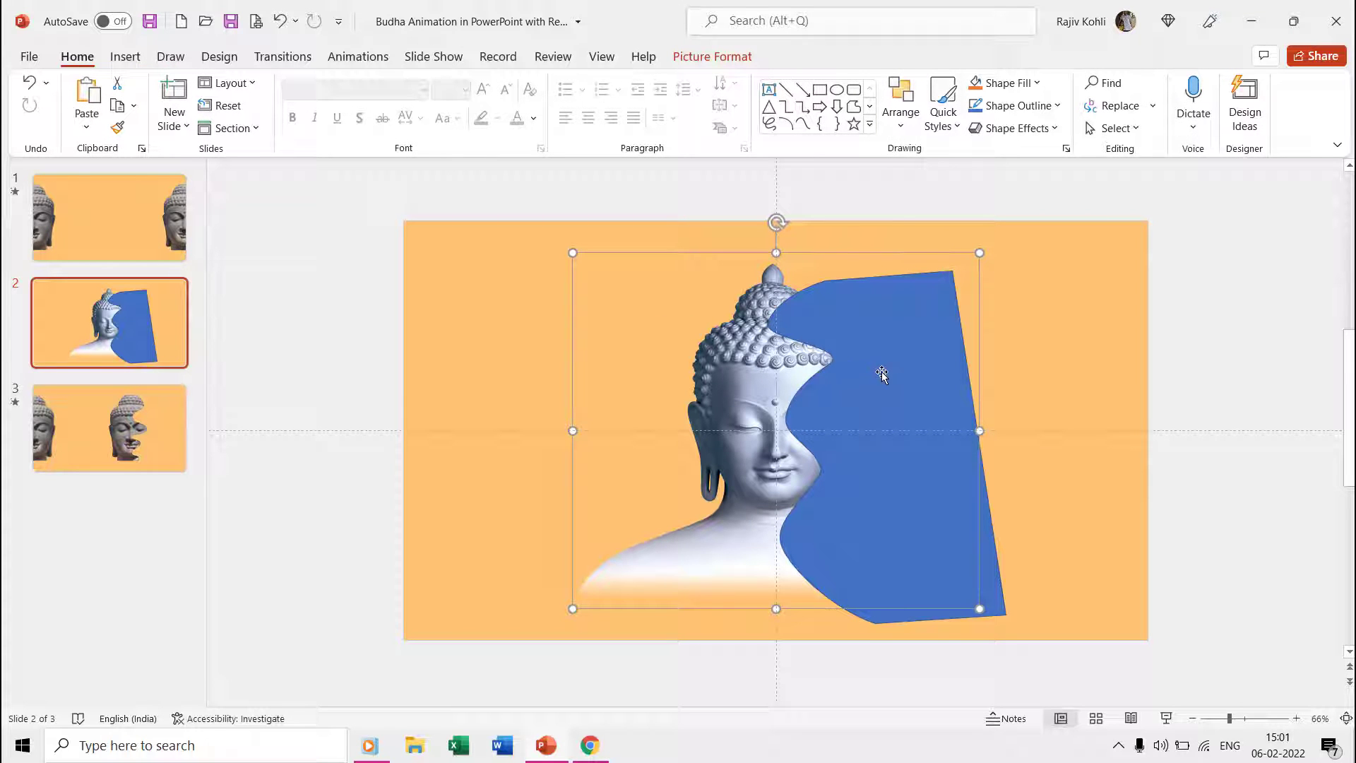
Step: Merge Shapes > Subtract the blue freeform from the Buddha, then drag it to the right edge
{"action": "left_click", "coordinate": [881, 372], "text": "shift"}
{"action": "left_click", "coordinate": [796, 60]}
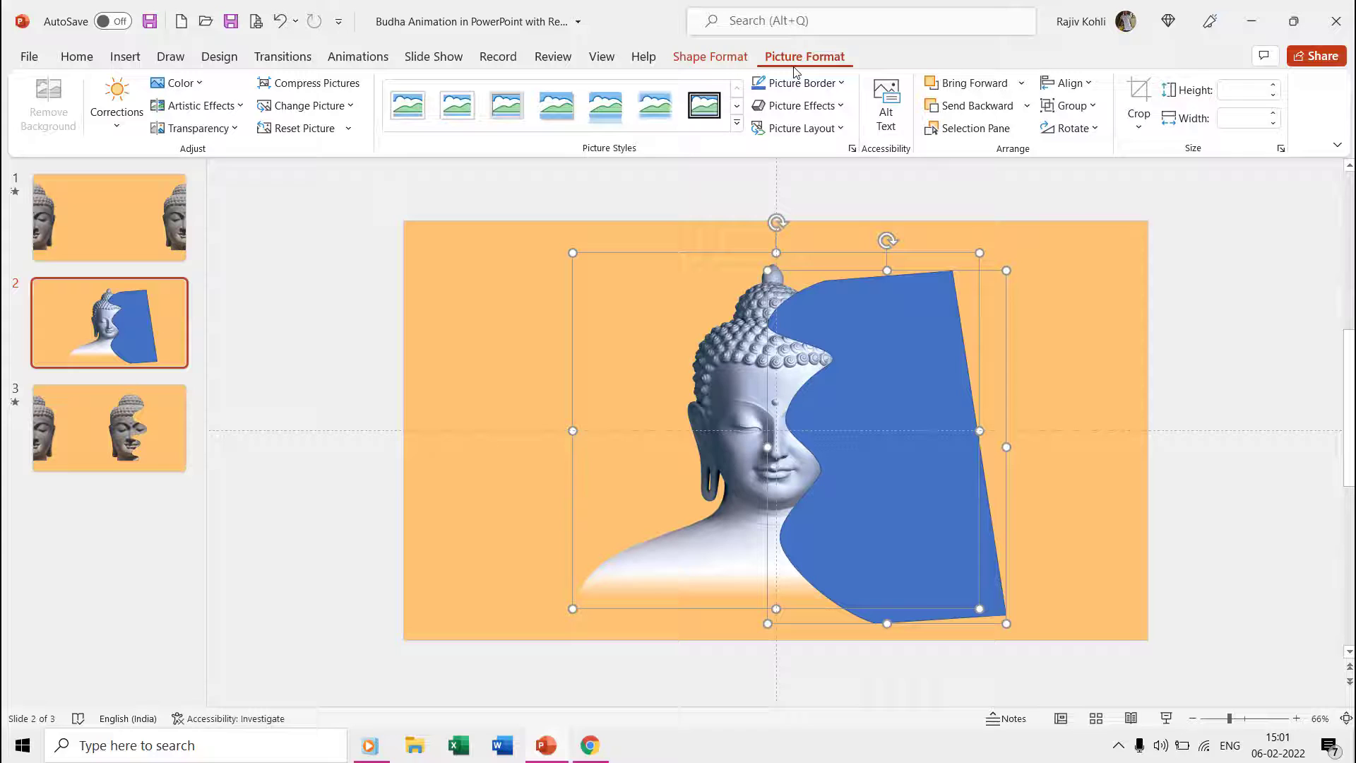
{"action": "left_click", "coordinate": [711, 58]}
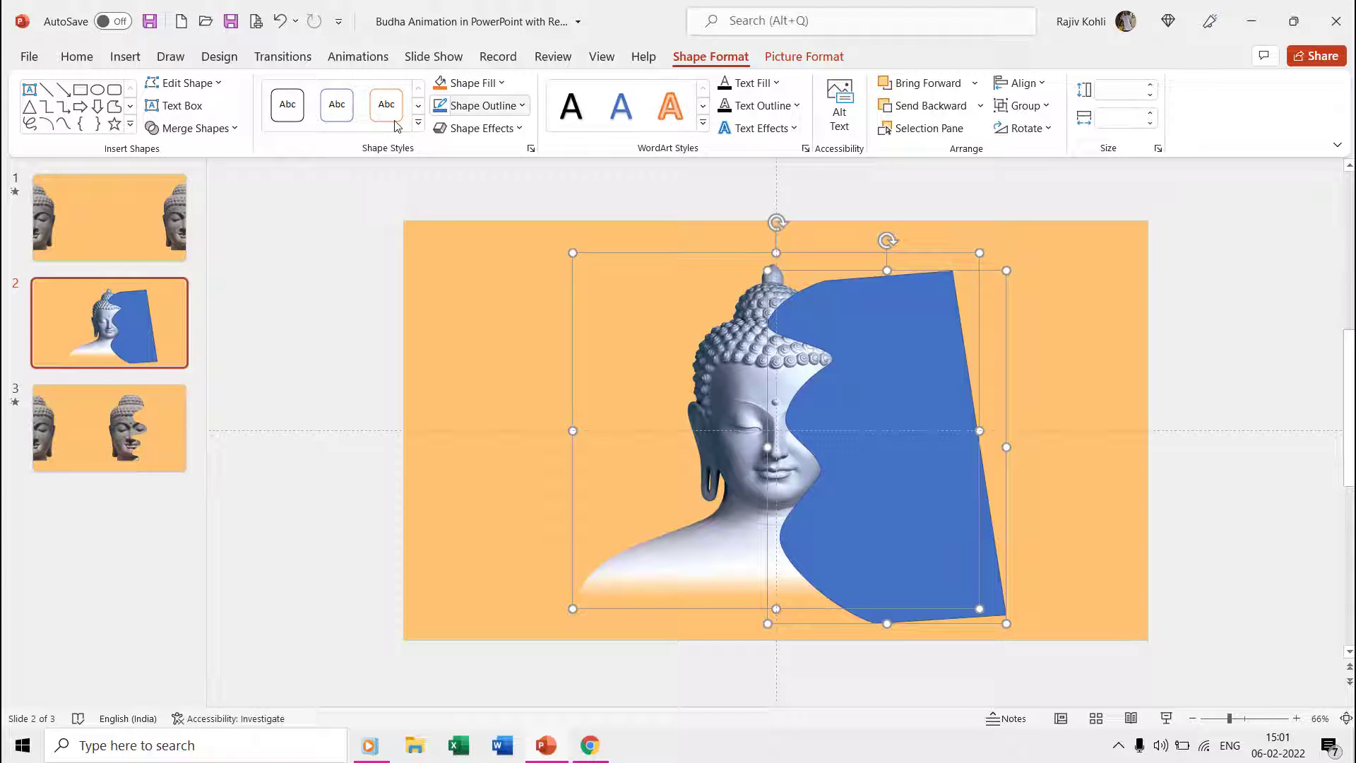
{"action": "left_click", "coordinate": [211, 129]}
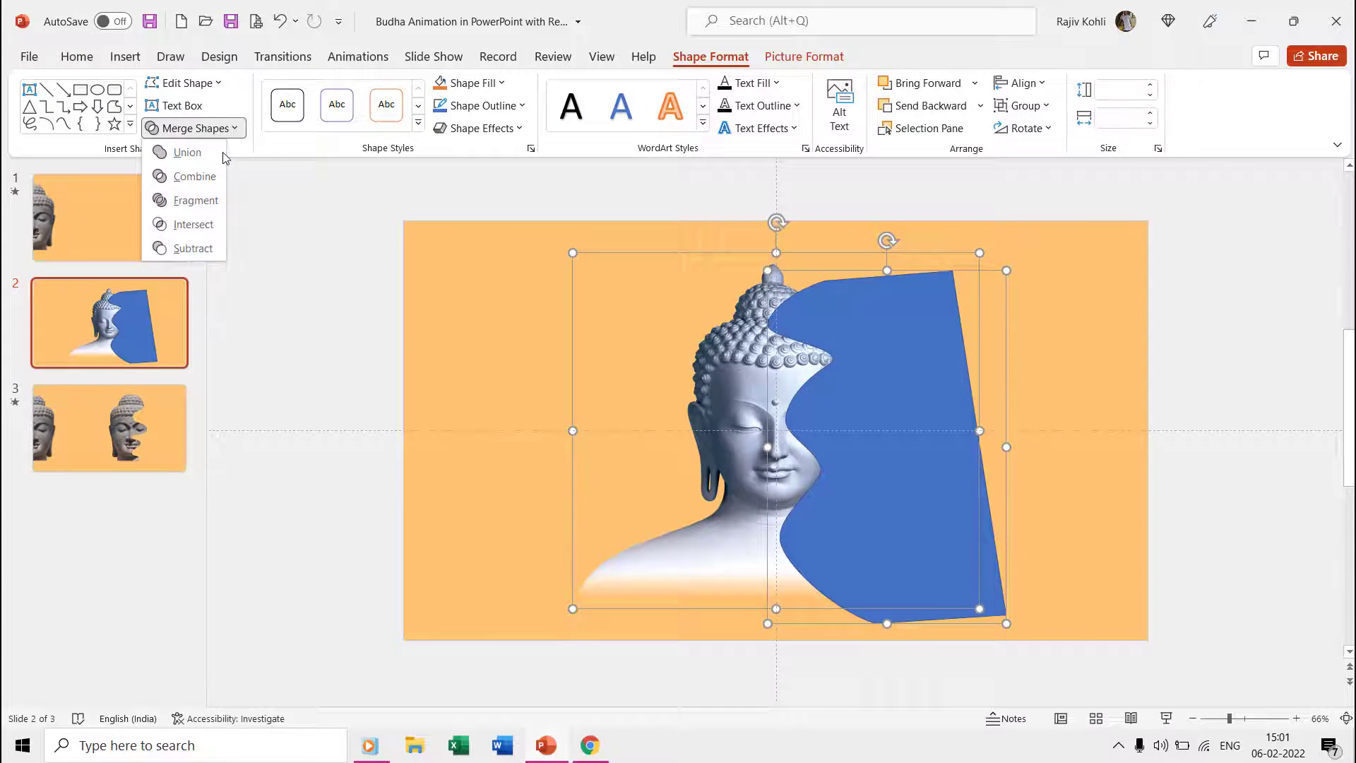
{"action": "left_click", "coordinate": [205, 249]}
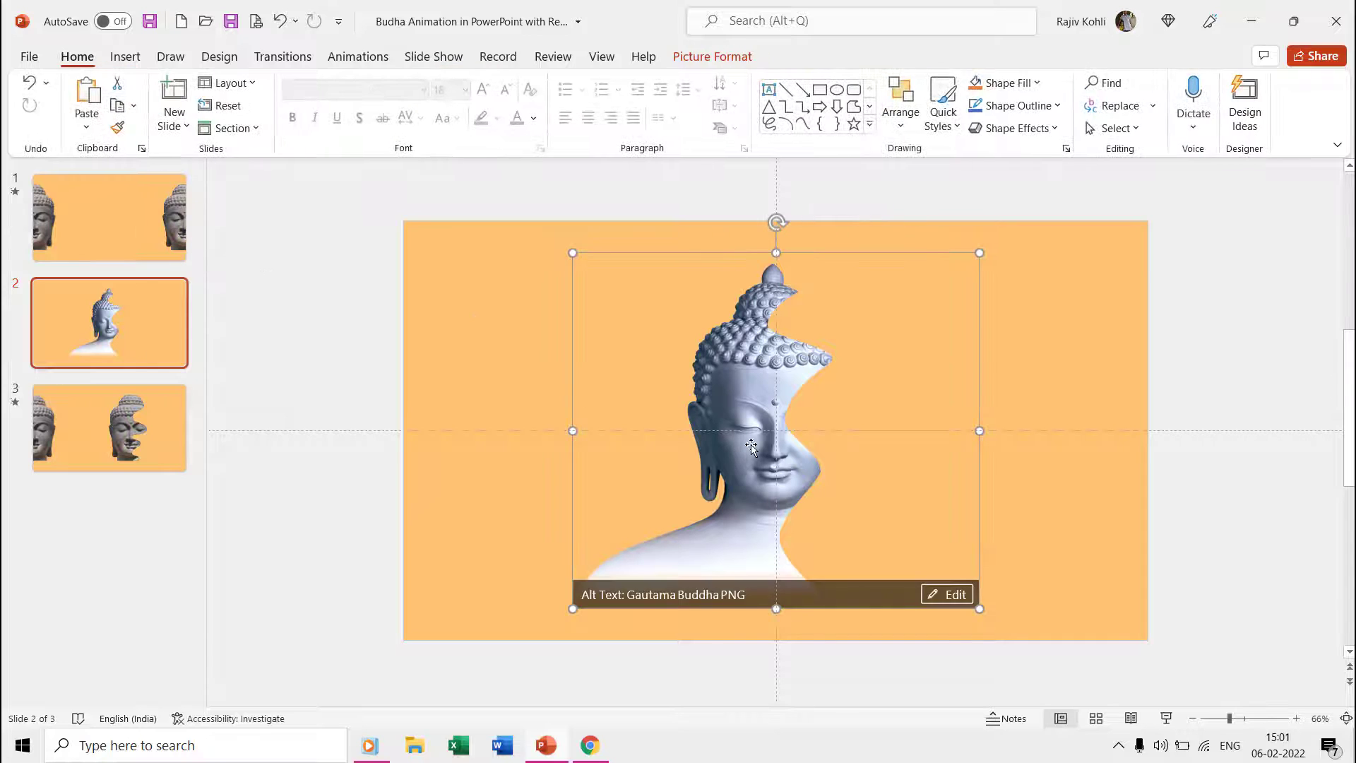
{"action": "left_click_drag", "start_coordinate": [771, 445], "coordinate": [1123, 463]}
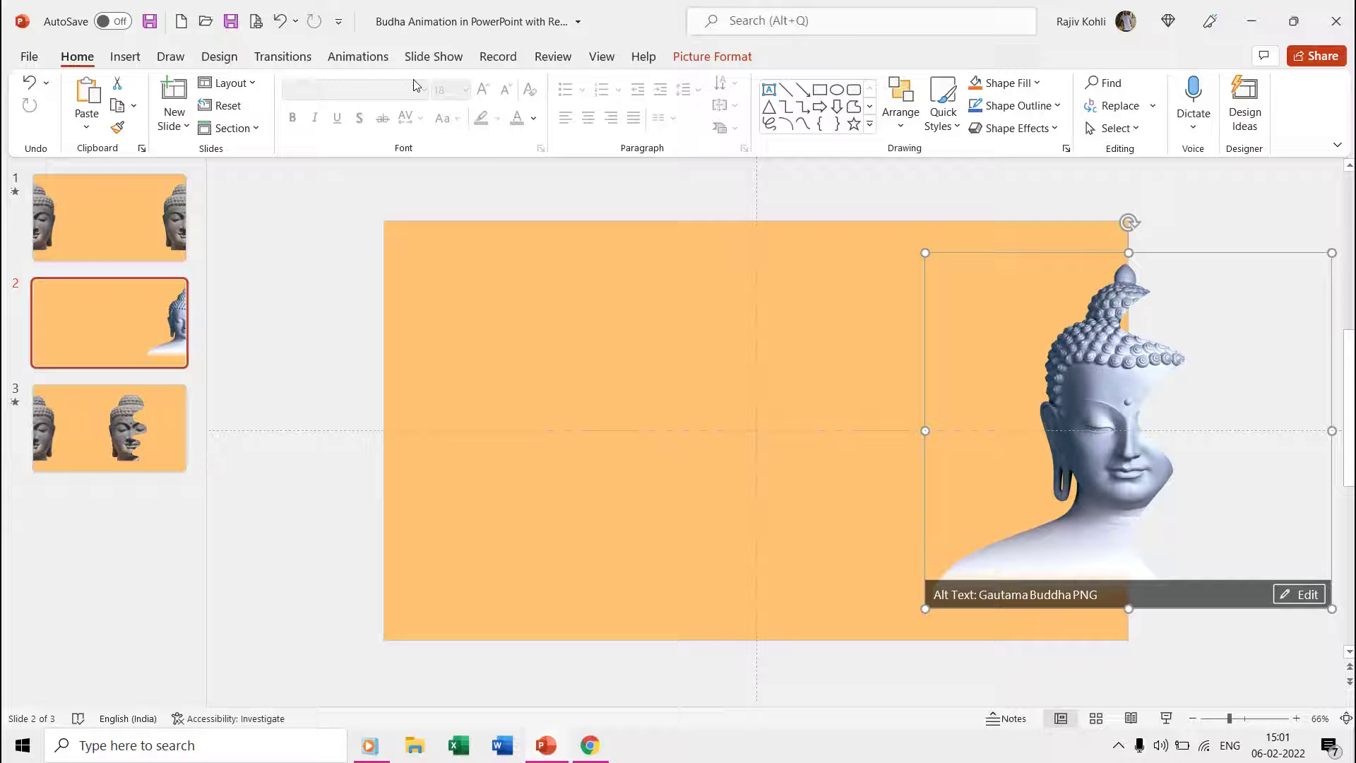
Step: Add a Left motion path to the cut Buddha and shorten its end
{"action": "left_click", "coordinate": [351, 56]}
{"action": "left_click", "coordinate": [913, 113]}
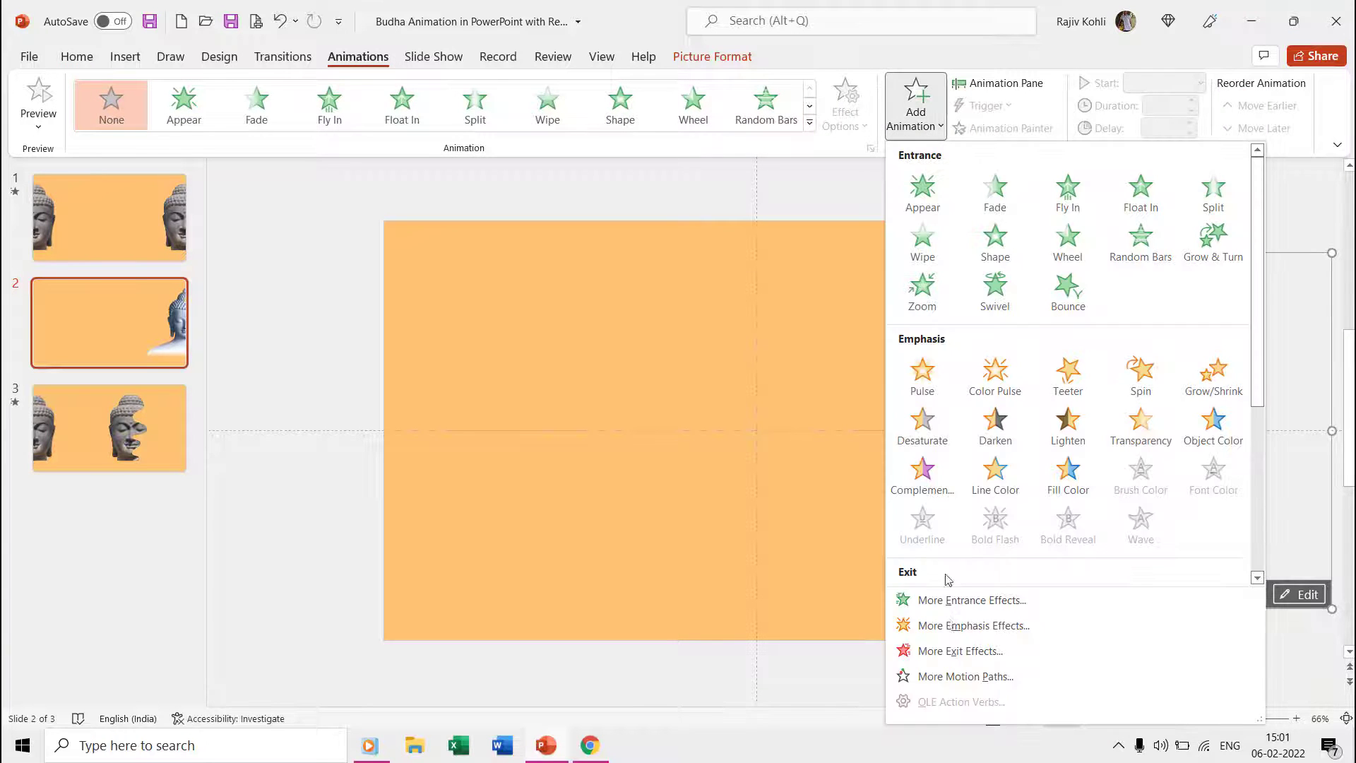
{"action": "left_click", "coordinate": [953, 676]}
{"action": "scroll", "coordinate": [632, 450], "scroll_direction": "down", "scroll_amount": 2}
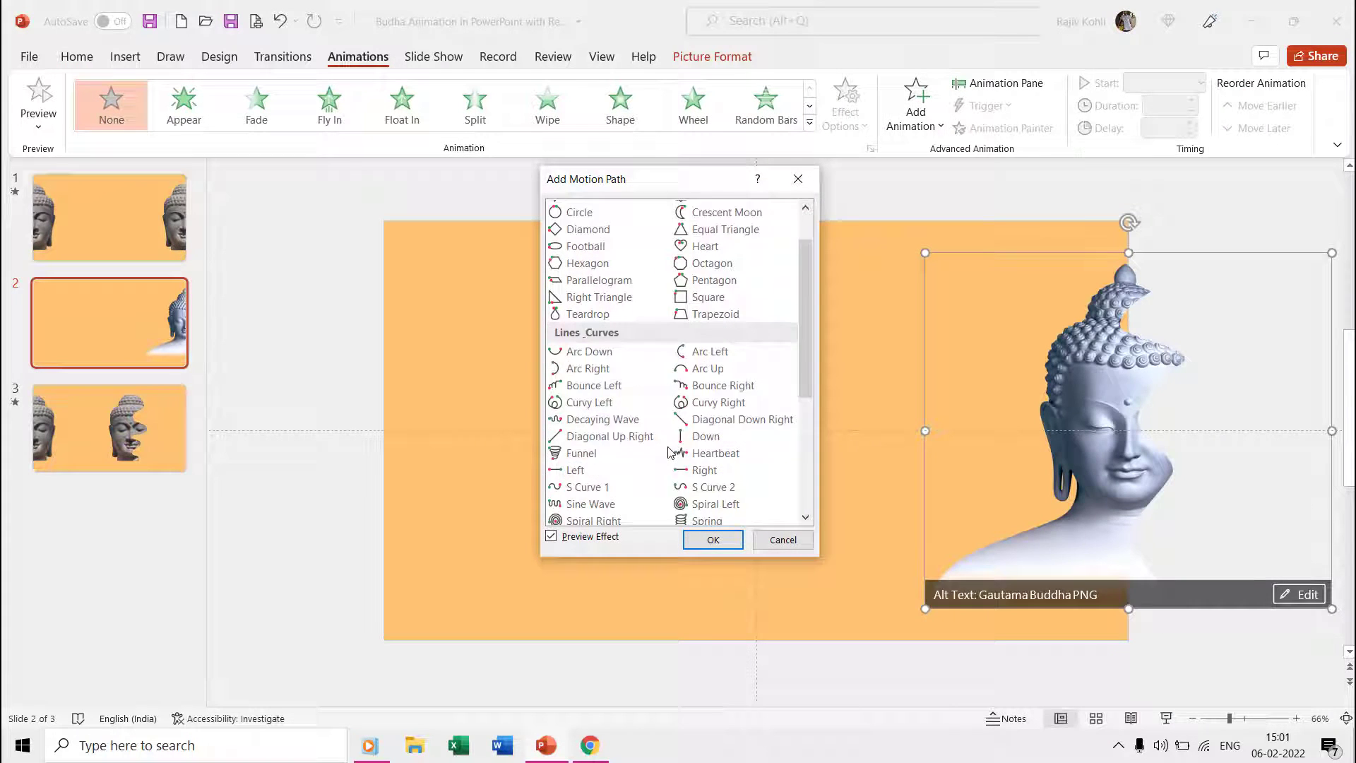
{"action": "left_click", "coordinate": [607, 436]}
{"action": "left_click", "coordinate": [601, 419]}
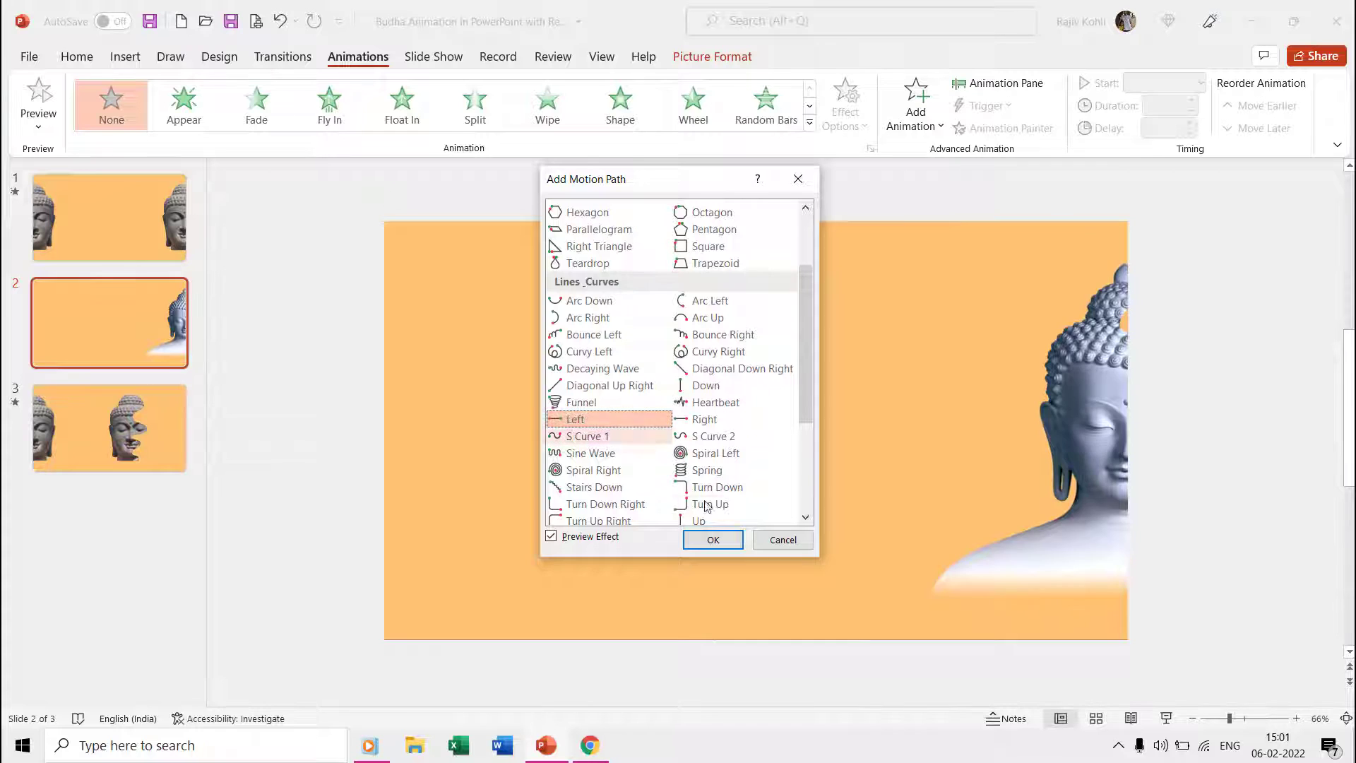
{"action": "left_click", "coordinate": [721, 544]}
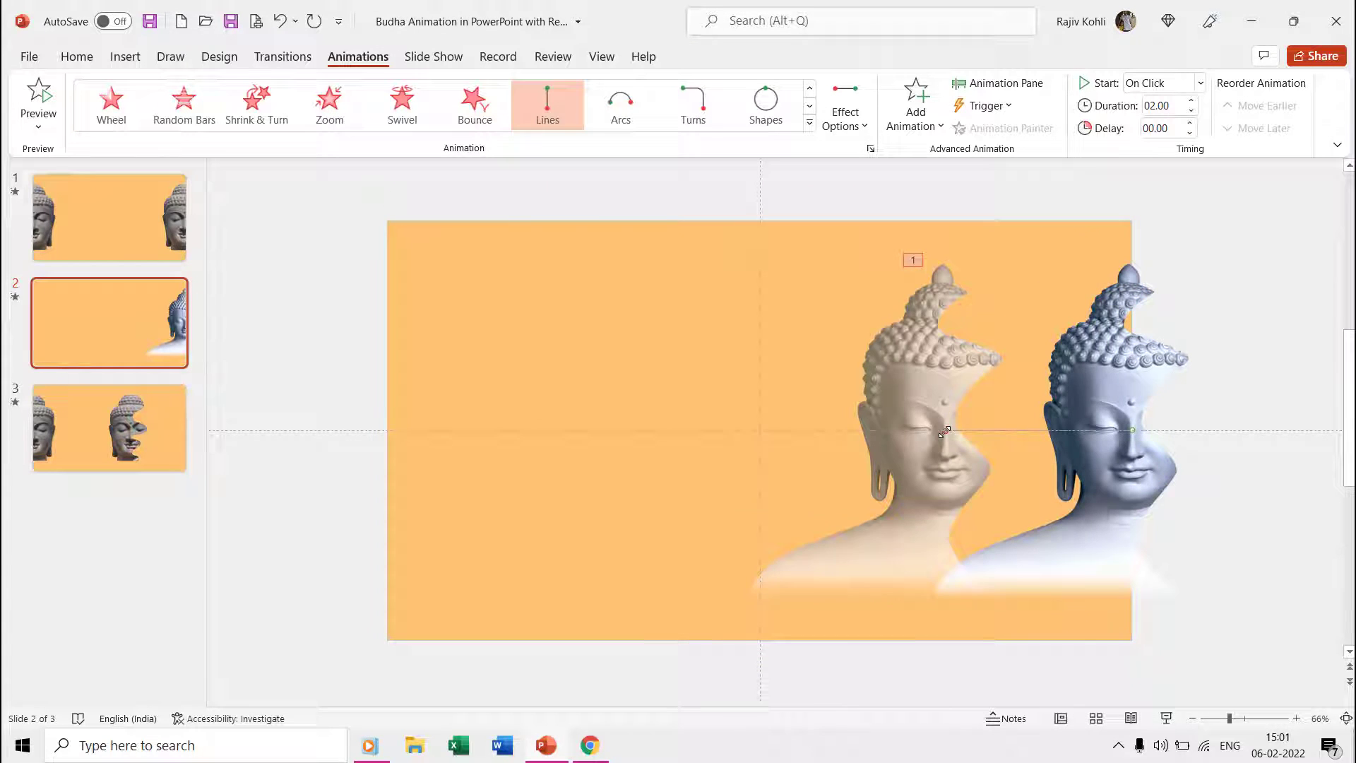
{"action": "left_click_drag", "start_coordinate": [944, 431], "coordinate": [828, 439]}
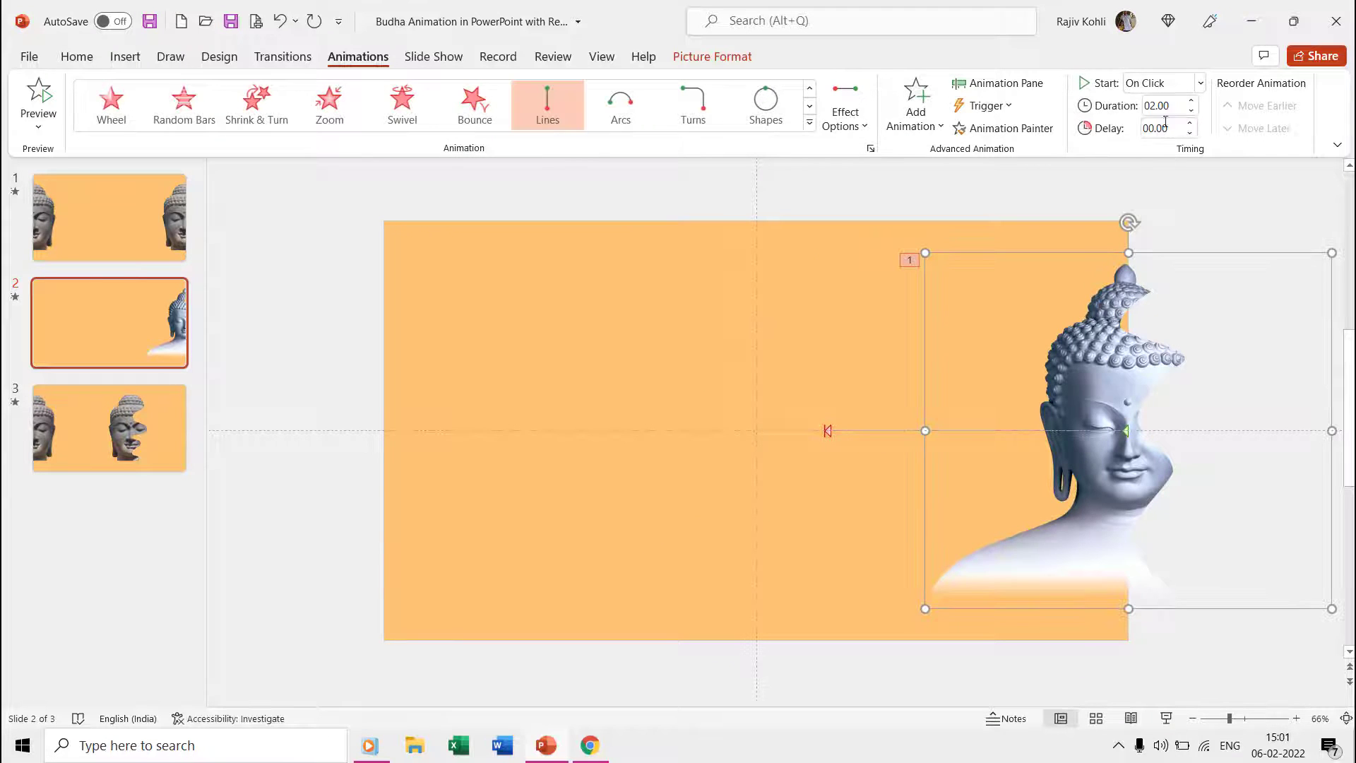
Step: Set the animation to start With Previous
{"action": "left_click", "coordinate": [1159, 83]}
{"action": "left_click", "coordinate": [1157, 125]}
{"action": "left_click", "coordinate": [1161, 105]}
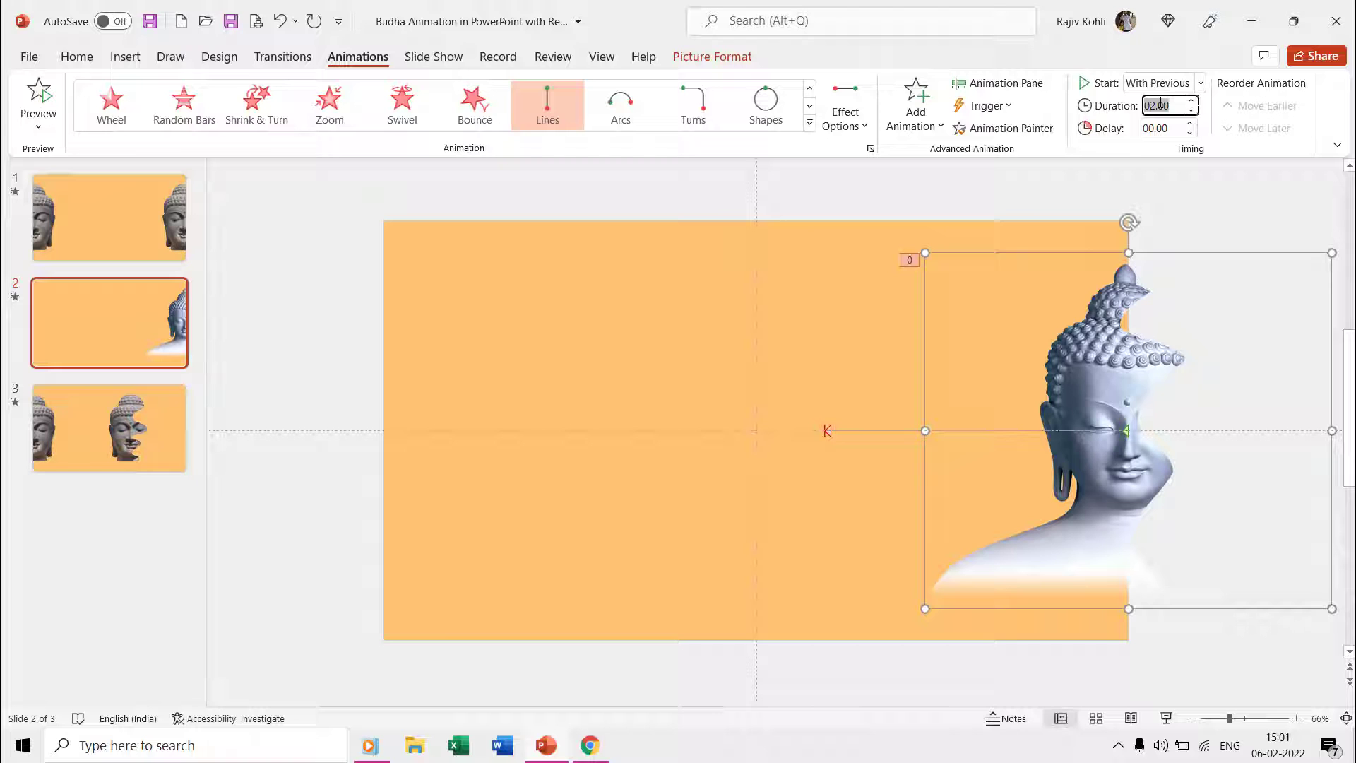
Step: Give the Left motion a 1 sec smooth end and auto-reverse in the Animation Pane
{"action": "left_click", "coordinate": [1000, 84]}
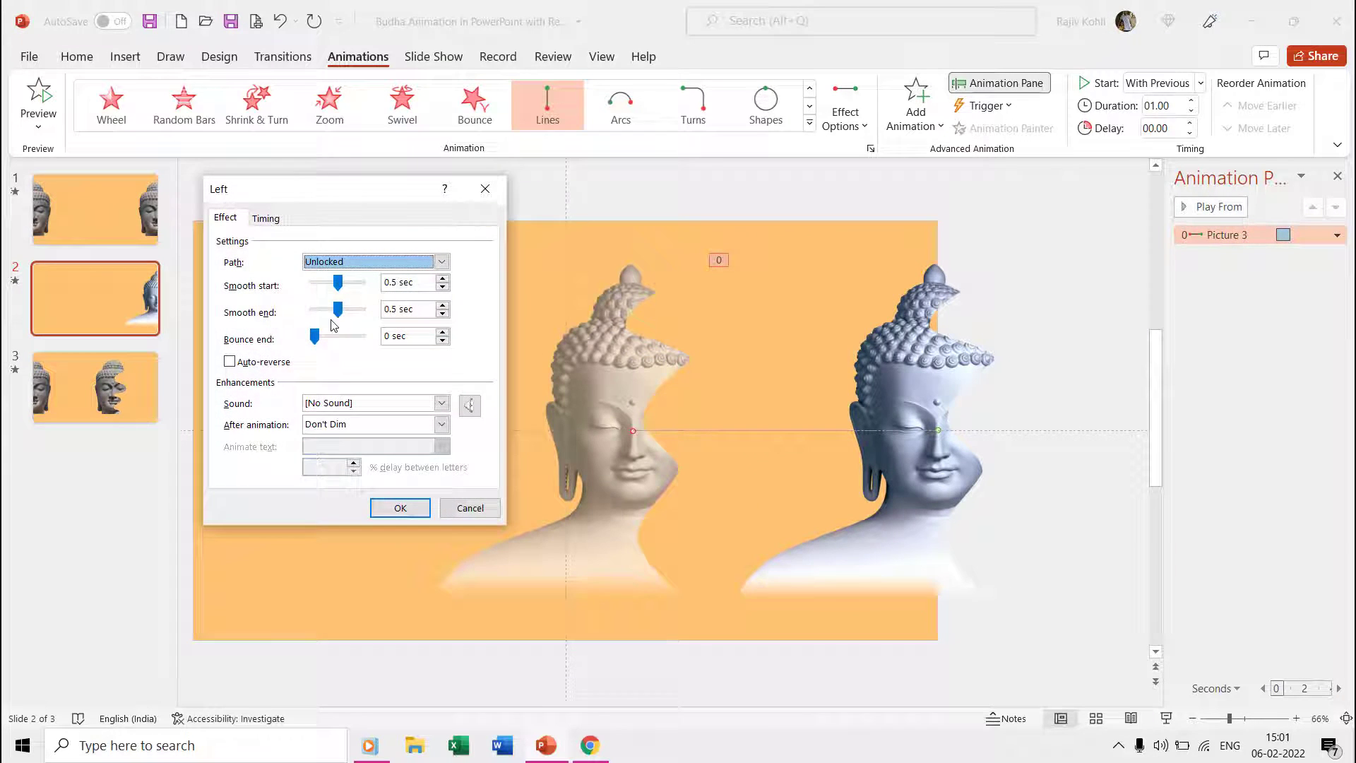
{"action": "left_click_drag", "start_coordinate": [342, 313], "coordinate": [381, 316]}
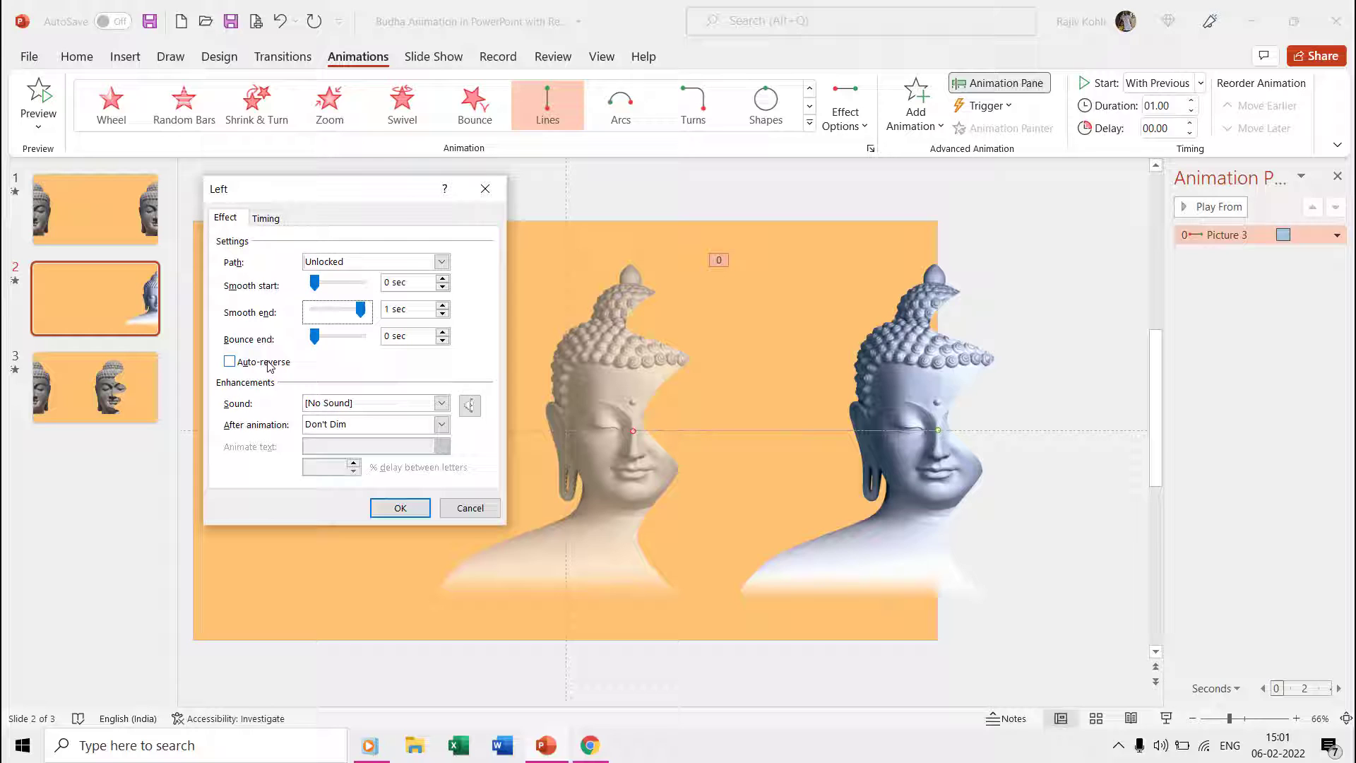
{"action": "left_click", "coordinate": [269, 366]}
{"action": "left_click", "coordinate": [391, 507]}
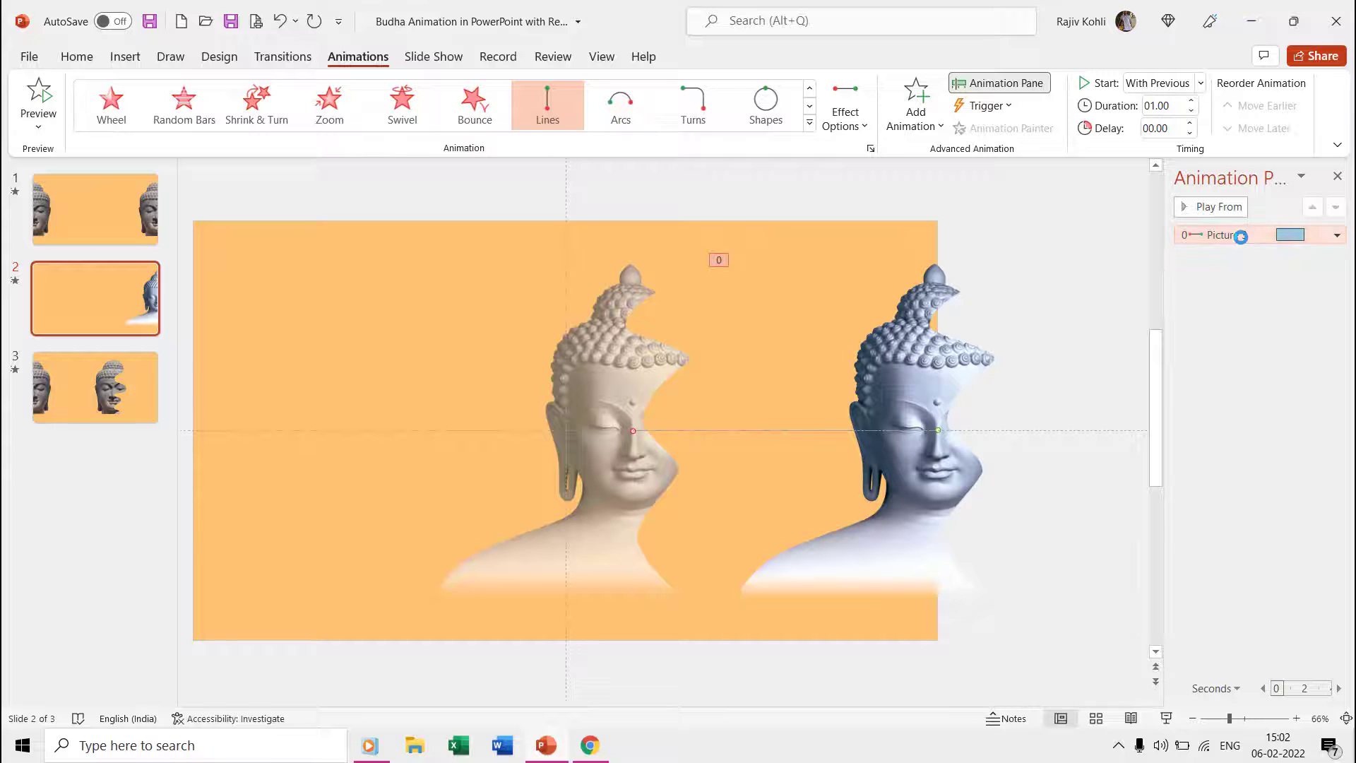
Step: Reopen Picture 3's effect settings, toggle Auto-reverse, and confirm
{"action": "double_click", "coordinate": [1241, 237]}
{"action": "left_click", "coordinate": [271, 363]}
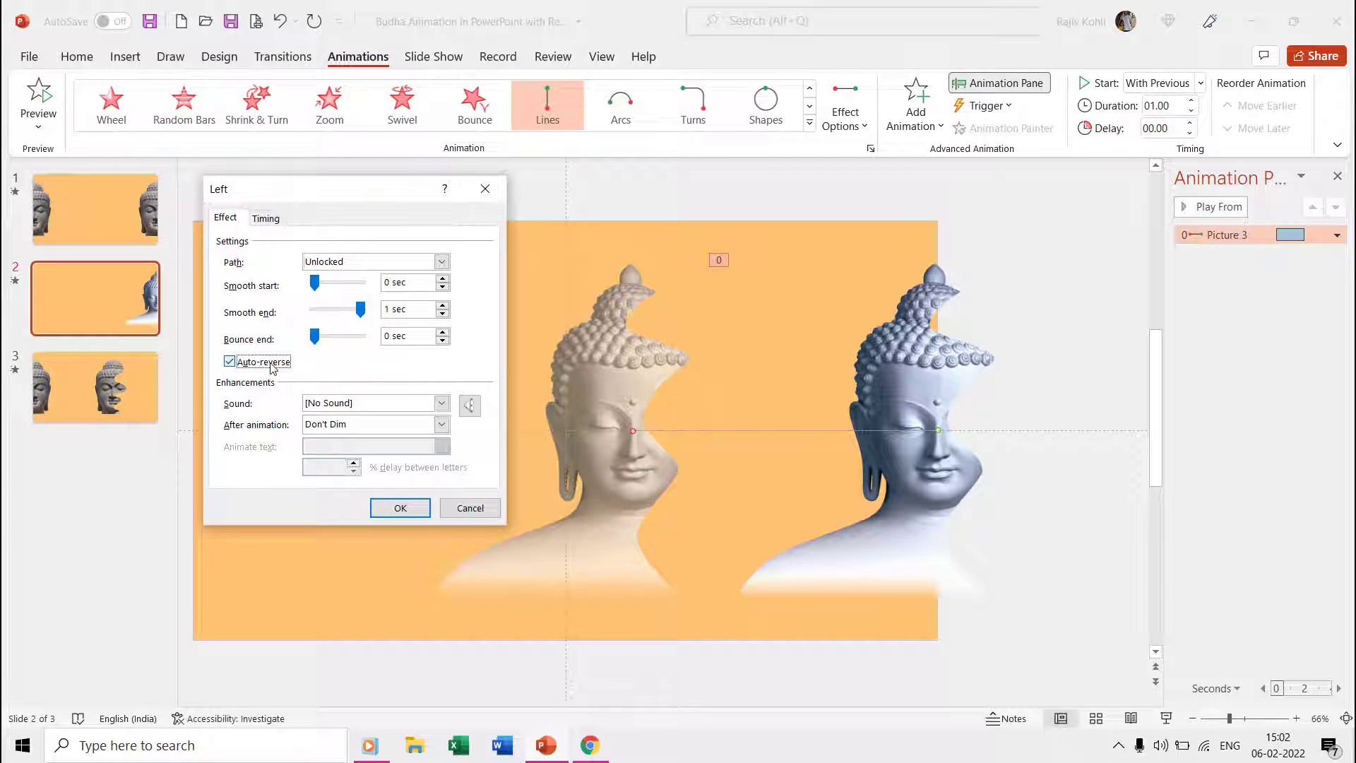
{"action": "left_click", "coordinate": [399, 509]}
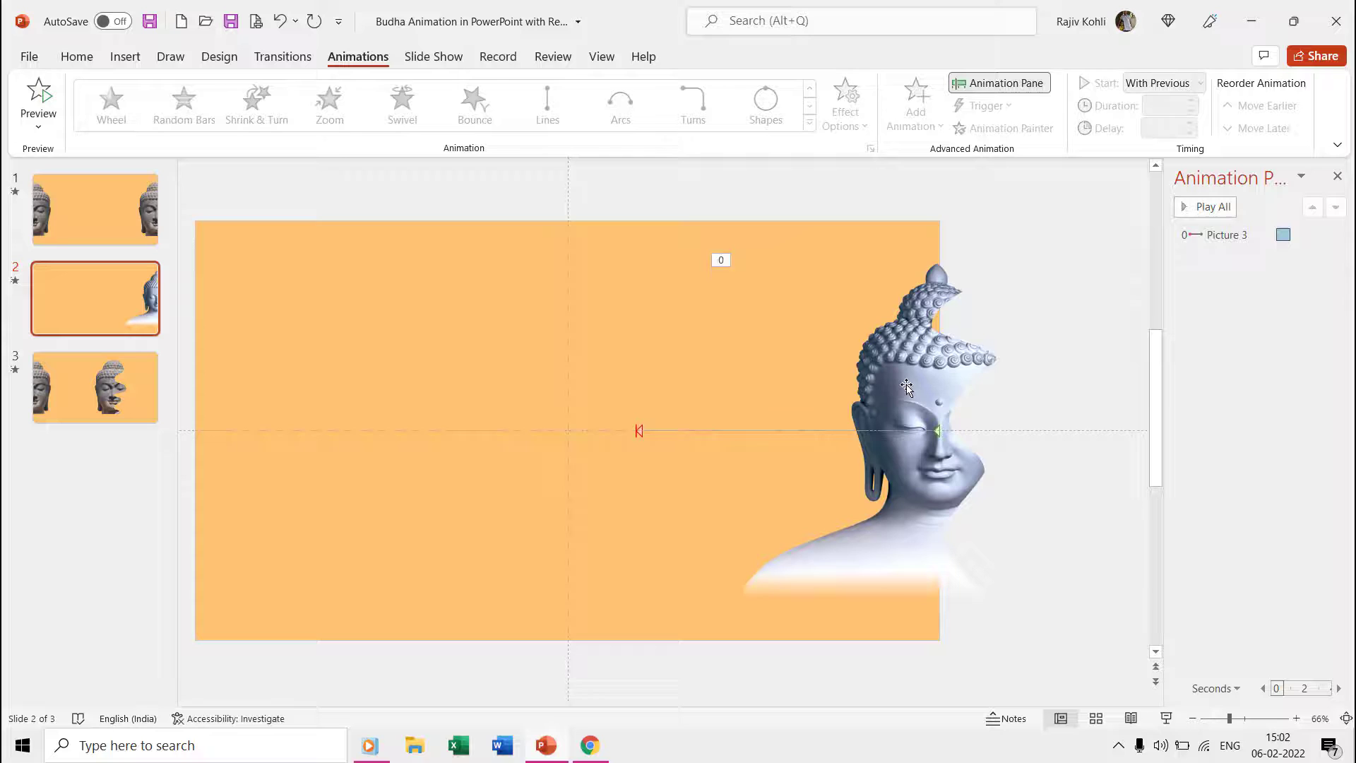
Step: Duplicate the animated Buddha, recolour the copy orange, and nudge it left
{"action": "key", "text": "ctrl+d"}
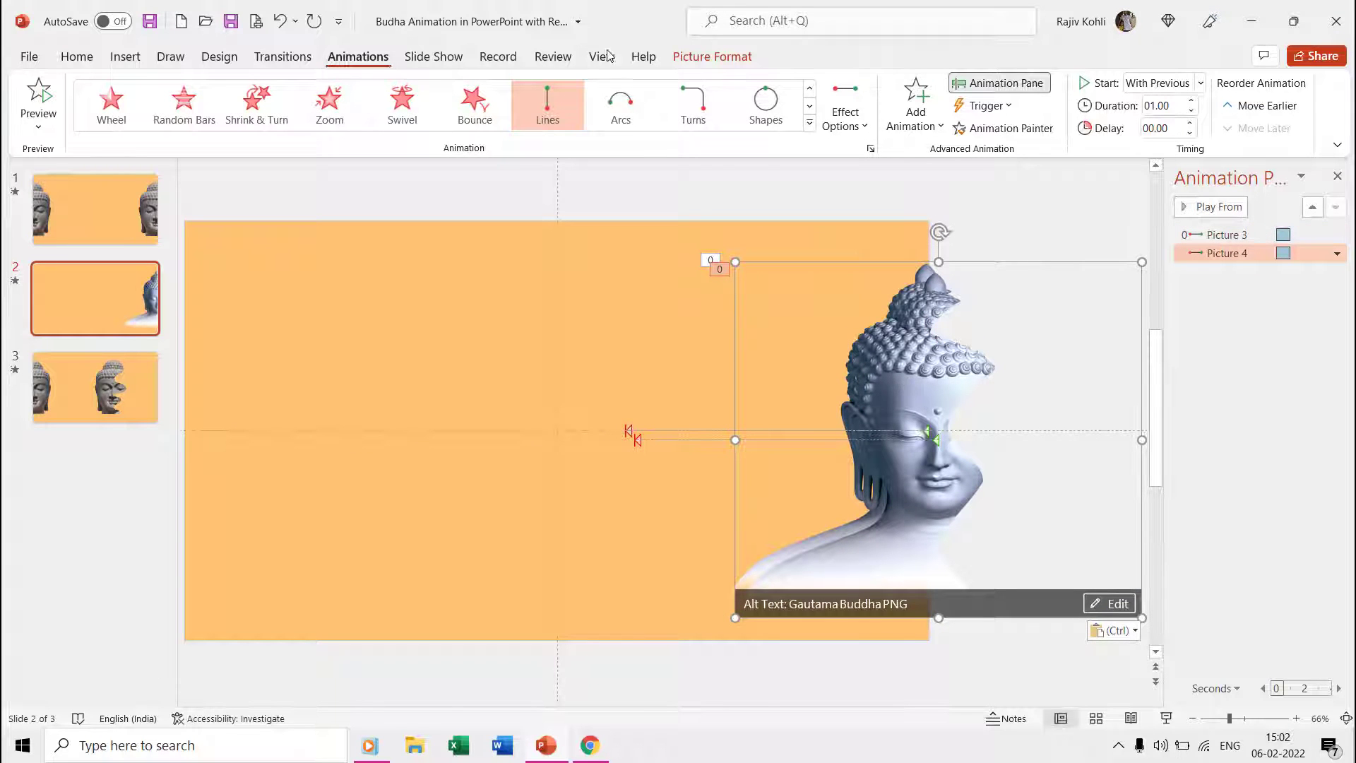
{"action": "left_click", "coordinate": [708, 56]}
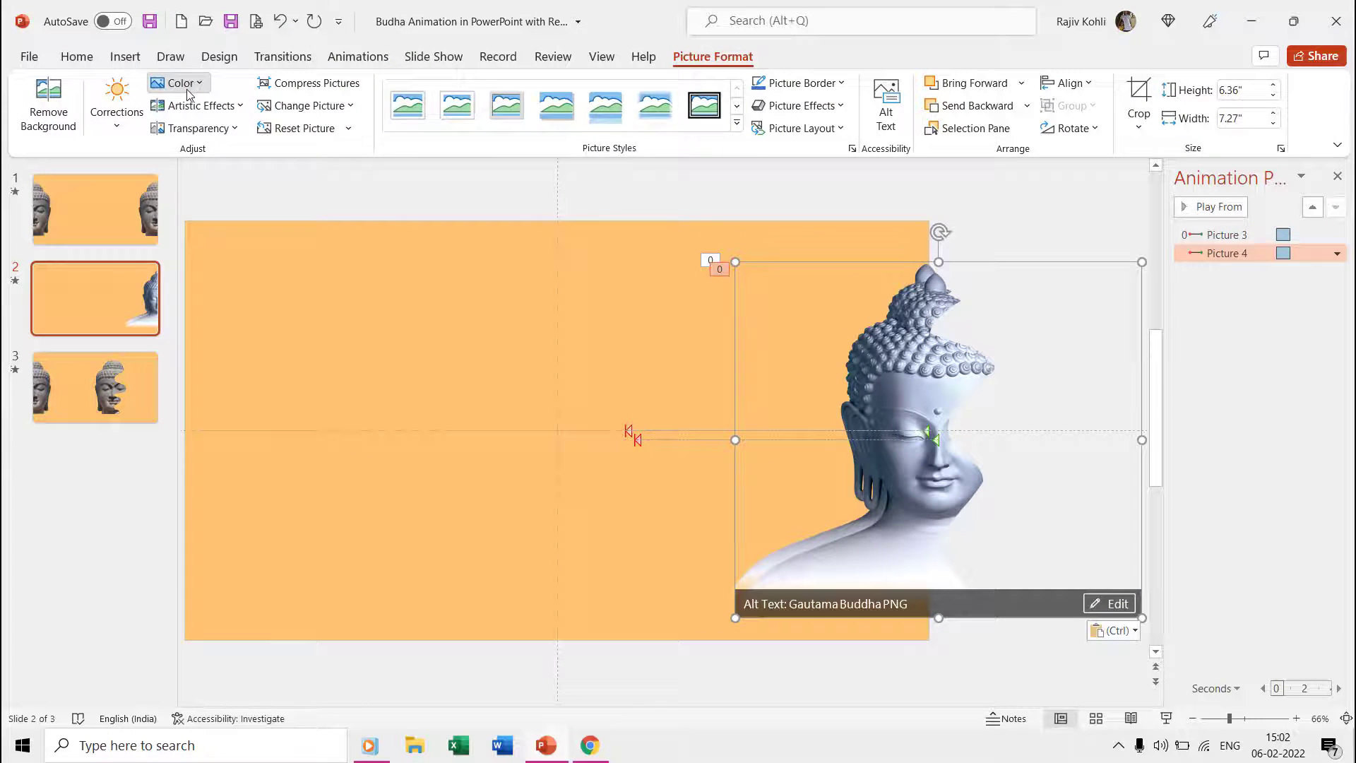
{"action": "left_click", "coordinate": [178, 82]}
{"action": "left_click", "coordinate": [351, 400]}
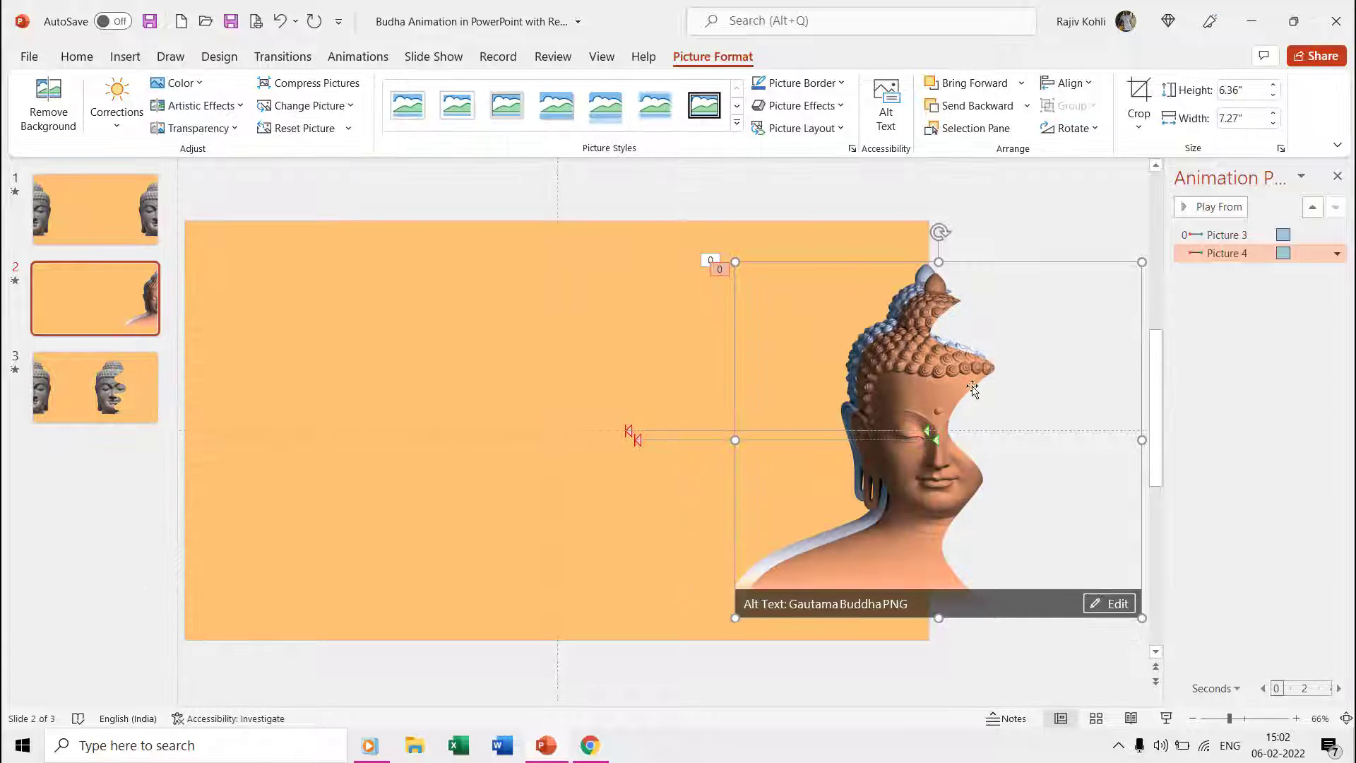
{"action": "left_click_drag", "start_coordinate": [934, 391], "coordinate": [926, 390]}
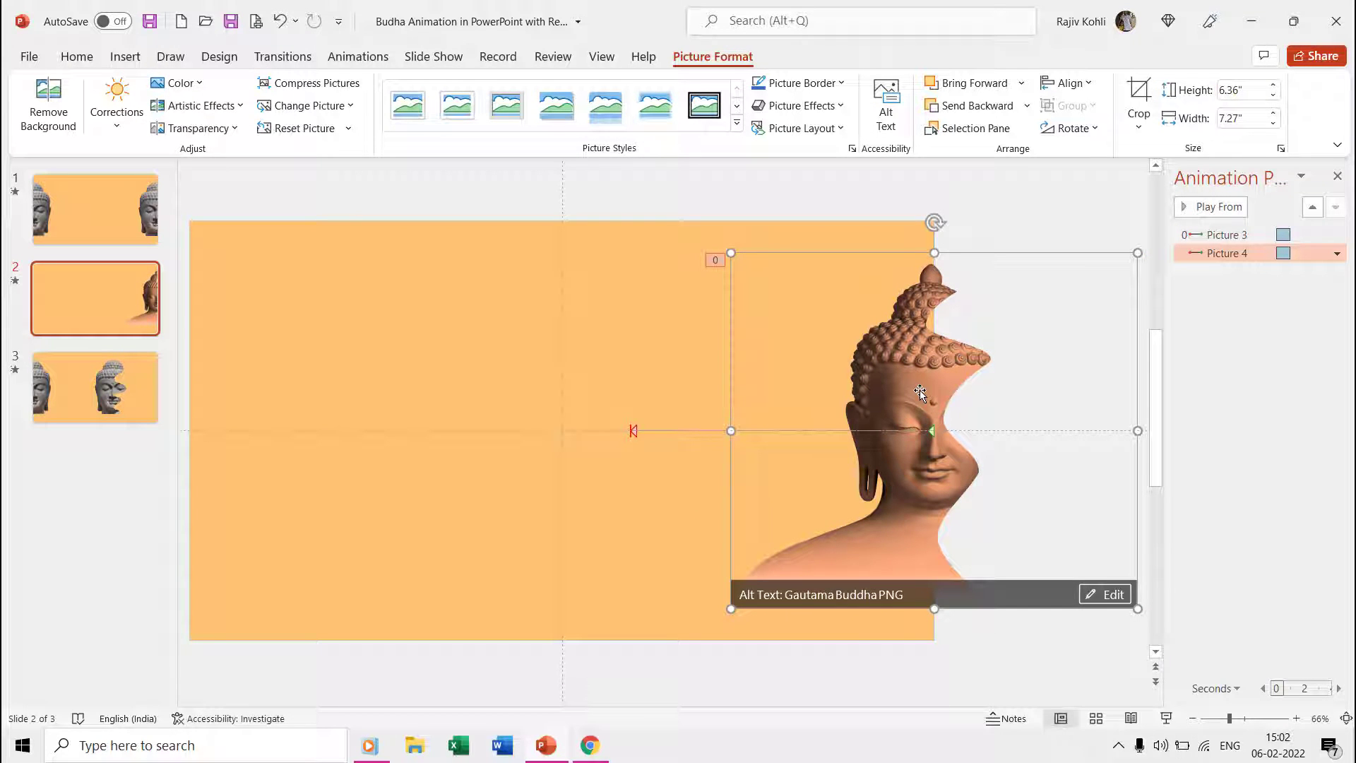
Step: Paste another Buddha copy, recolour it blue, and nudge it up-left
{"action": "key", "text": "ctrl+c"}
{"action": "key", "text": "ctrl+v"}
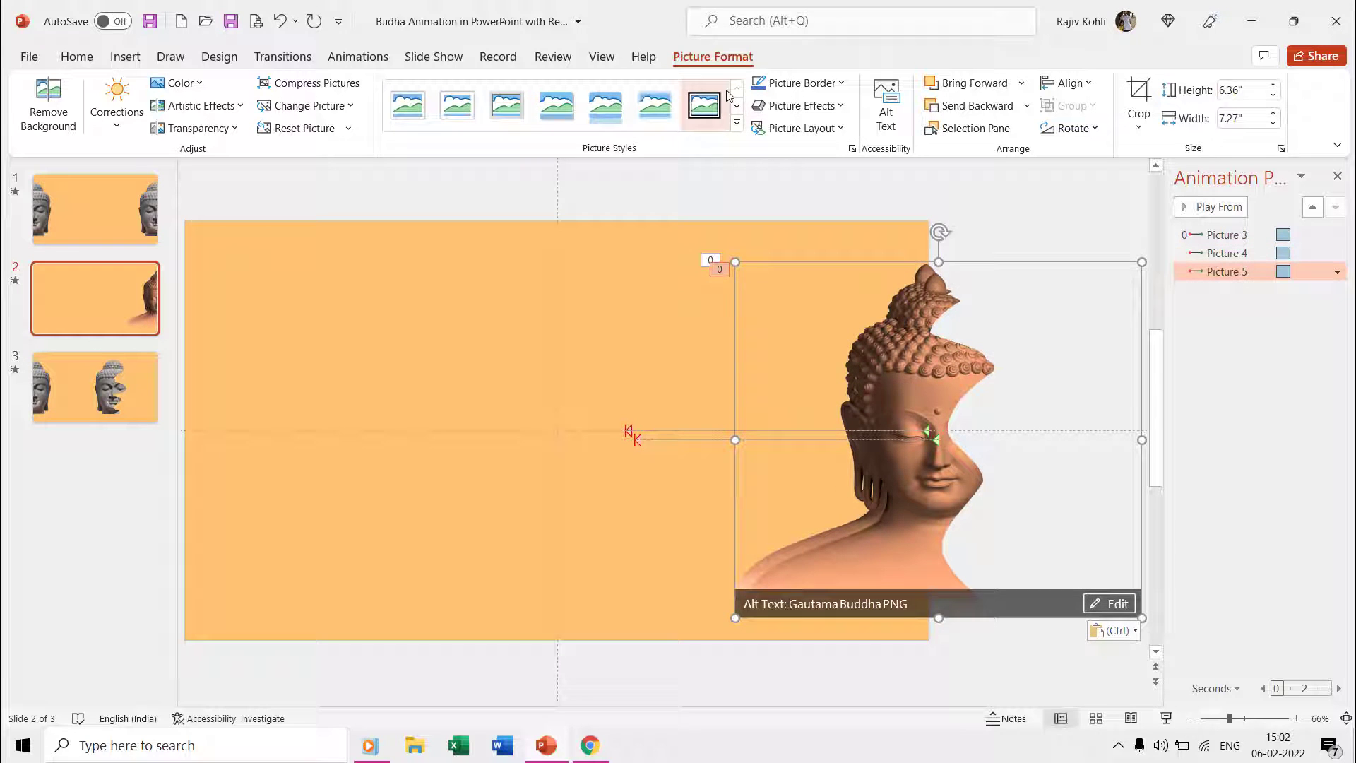
{"action": "left_click", "coordinate": [177, 83]}
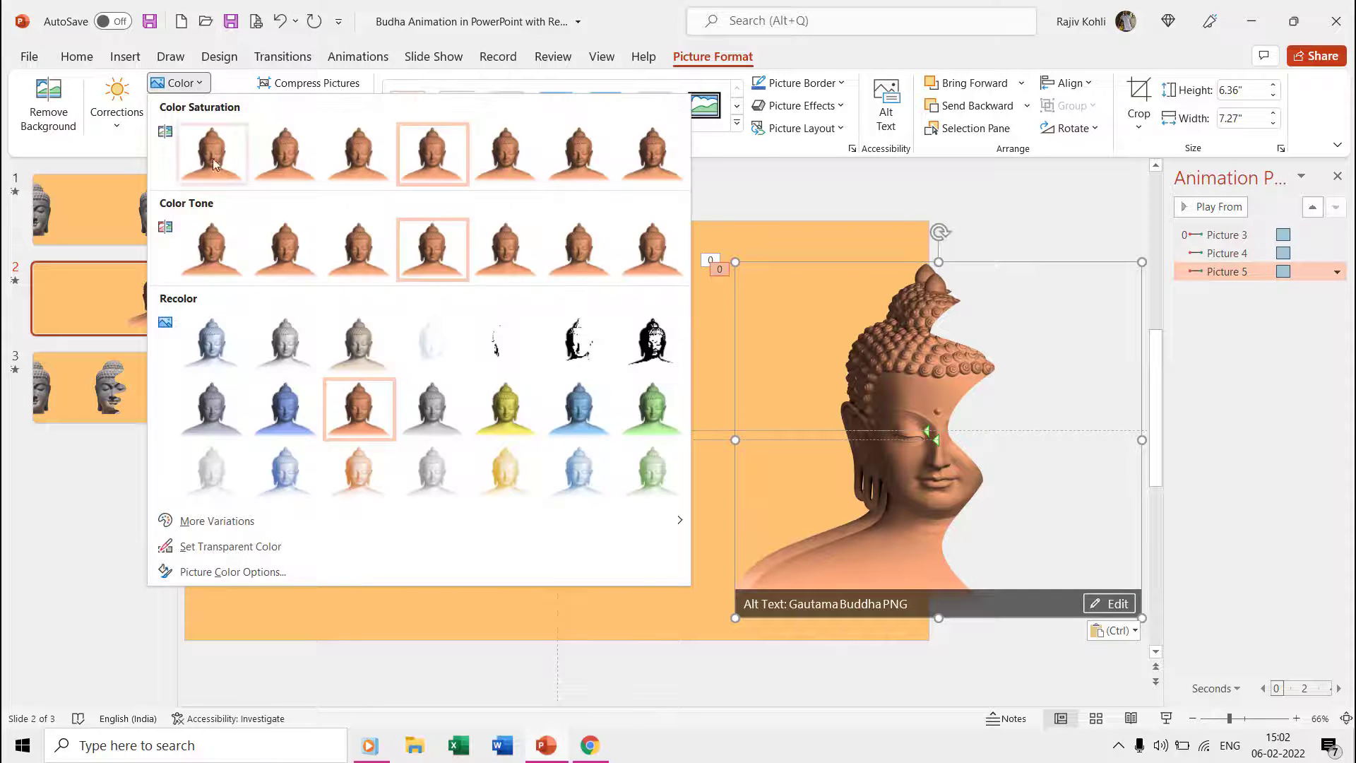
{"action": "left_click", "coordinate": [578, 407]}
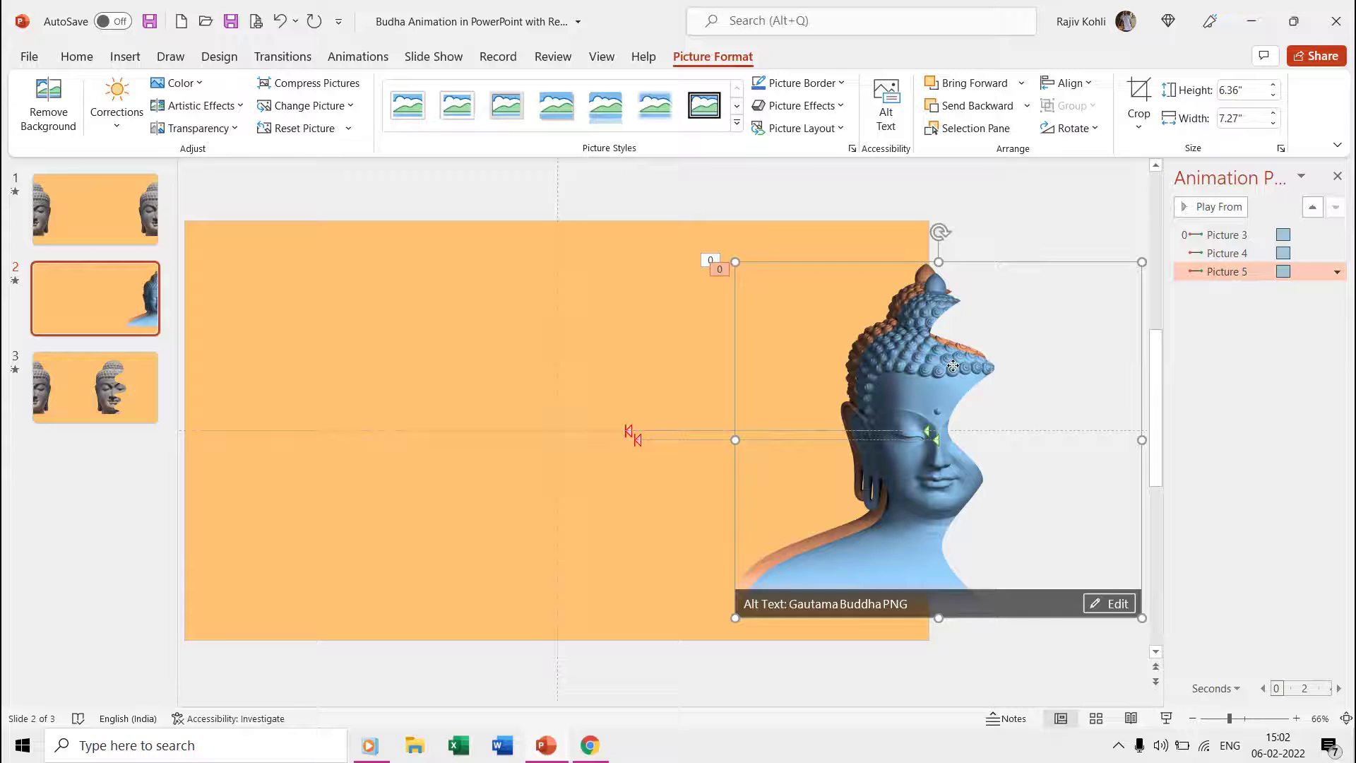
{"action": "left_click_drag", "start_coordinate": [953, 365], "coordinate": [947, 357]}
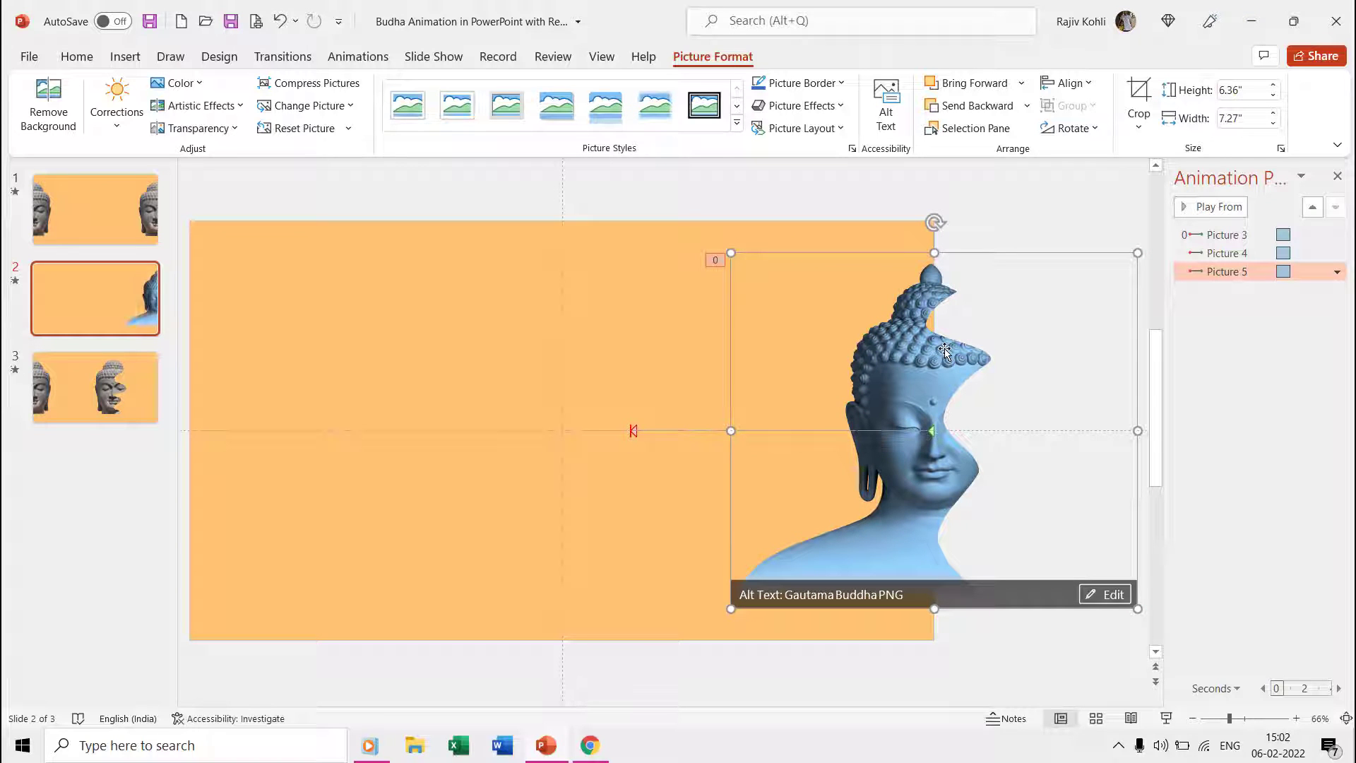
Step: Send the blue Buddha, then the brown one, to the back
{"action": "left_click", "coordinate": [1027, 105]}
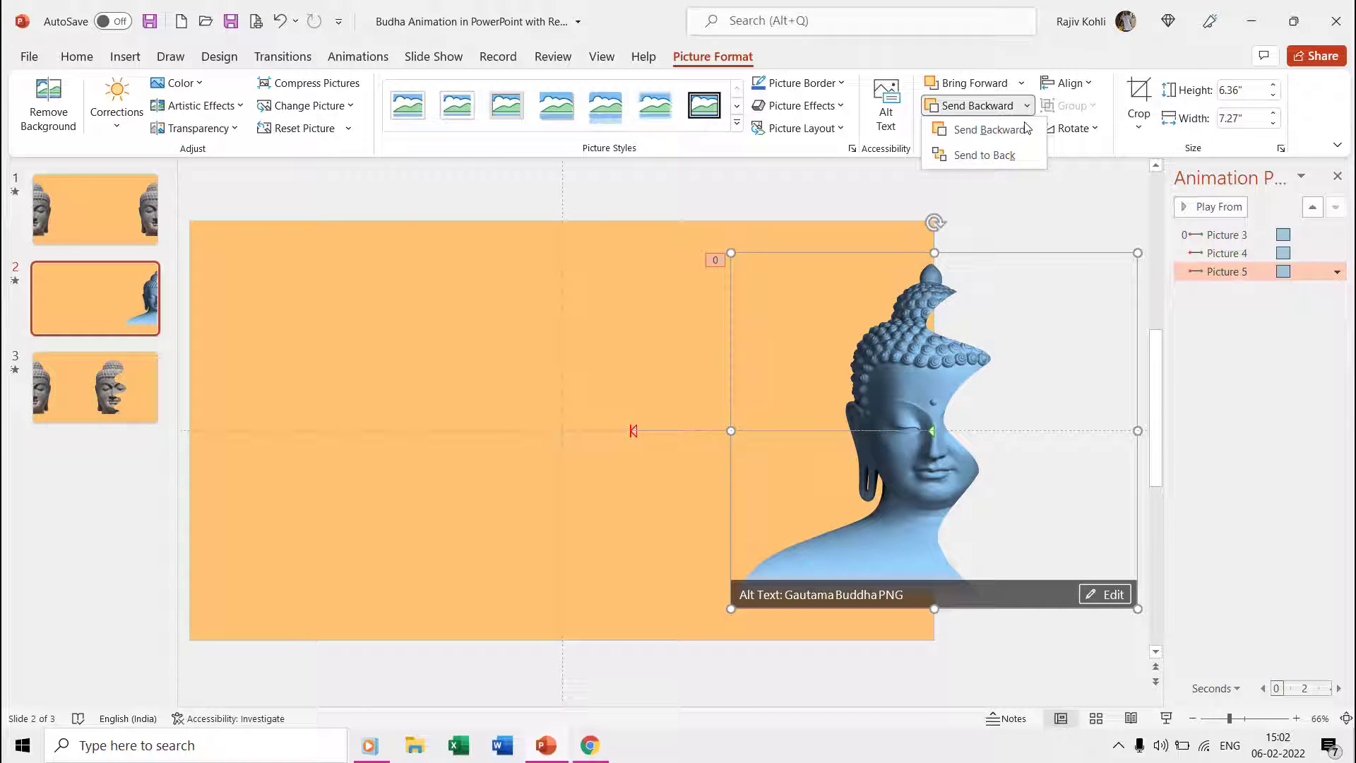
{"action": "left_click", "coordinate": [1011, 157]}
{"action": "left_click", "coordinate": [935, 368]}
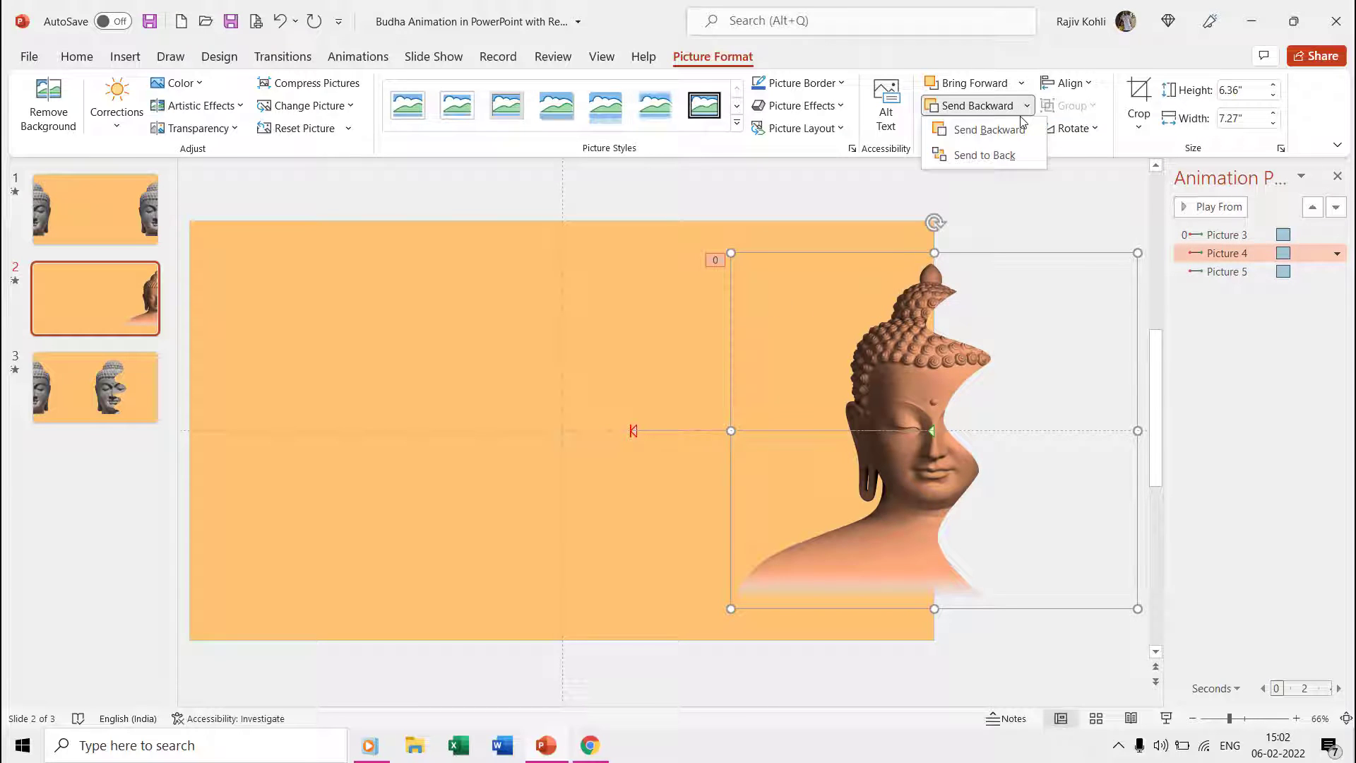
{"action": "left_click", "coordinate": [1000, 155]}
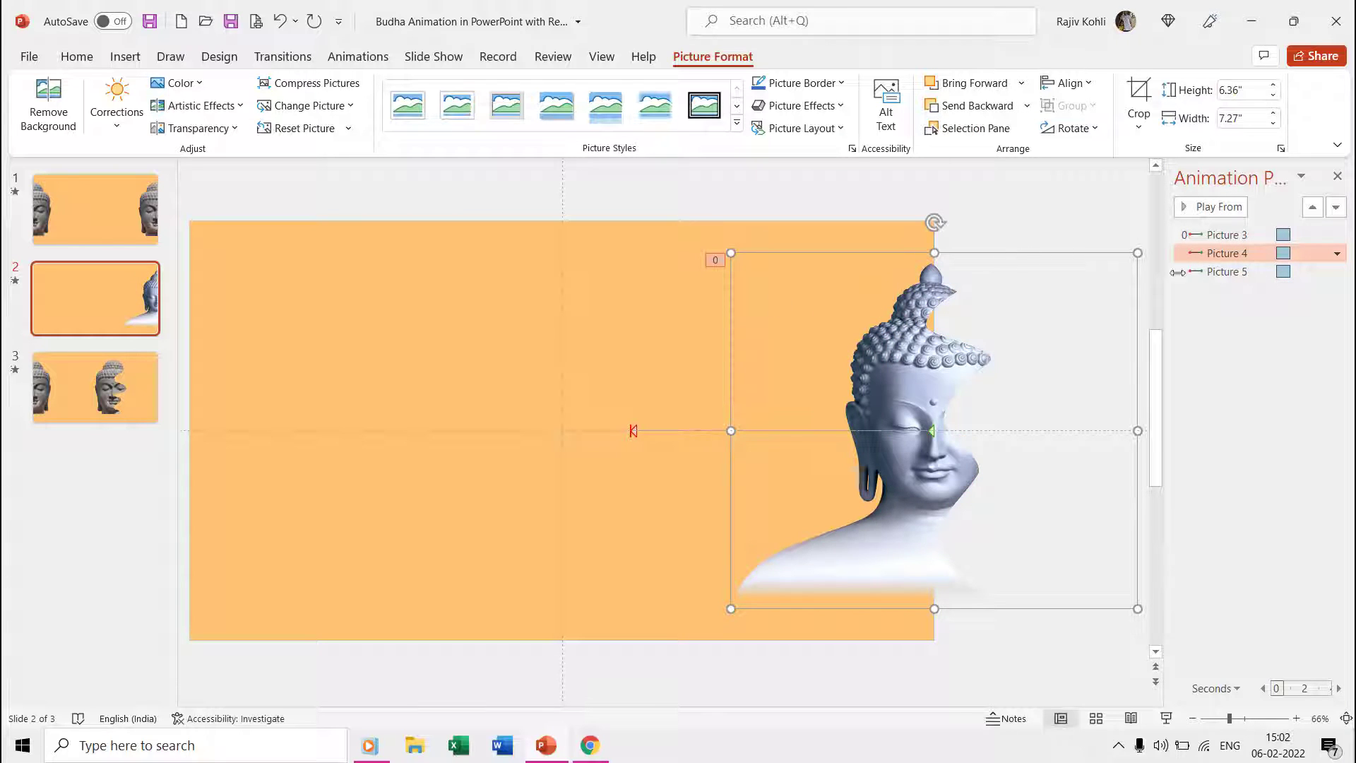
Step: Set Picture 4's motion delay to 0.20 s
{"action": "left_click_drag", "start_coordinate": [1164, 278], "coordinate": [1067, 278]}
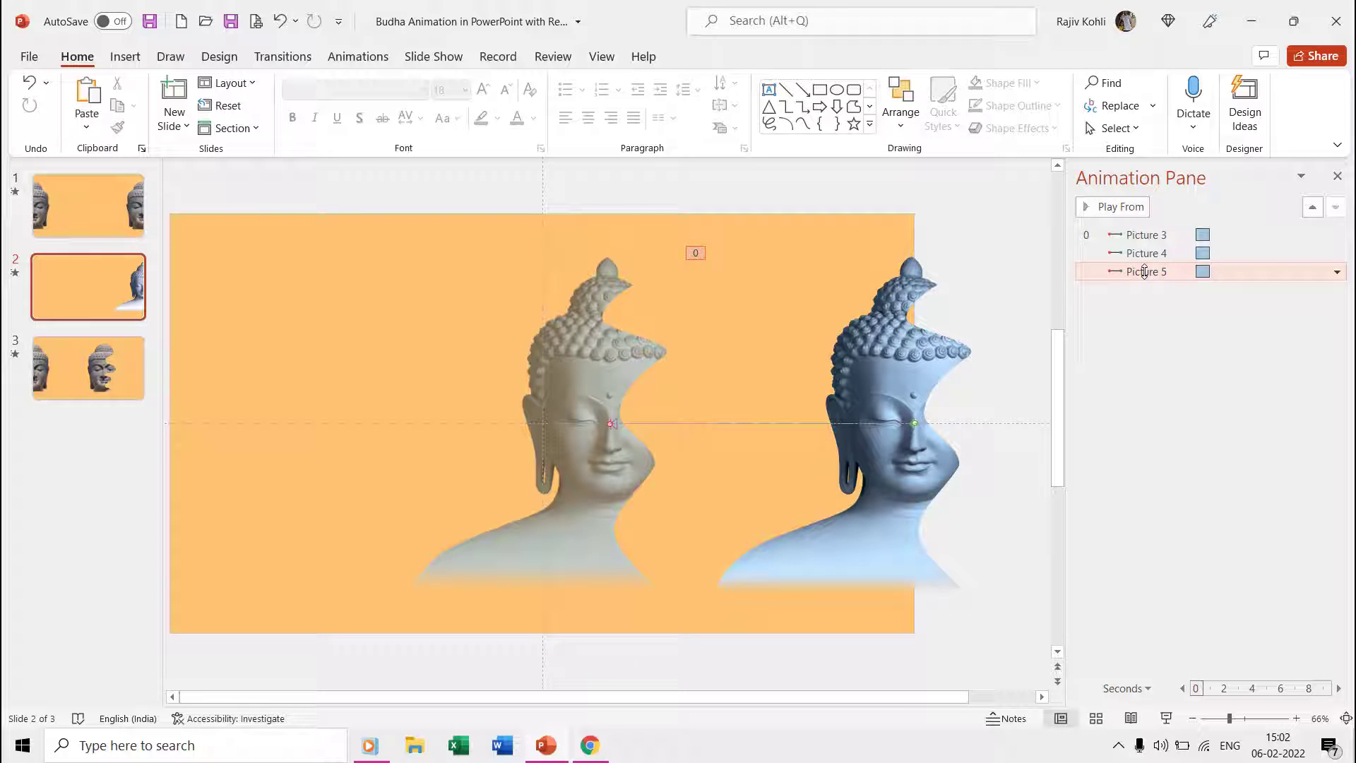
{"action": "left_click", "coordinate": [363, 60]}
{"action": "left_click", "coordinate": [1158, 253]}
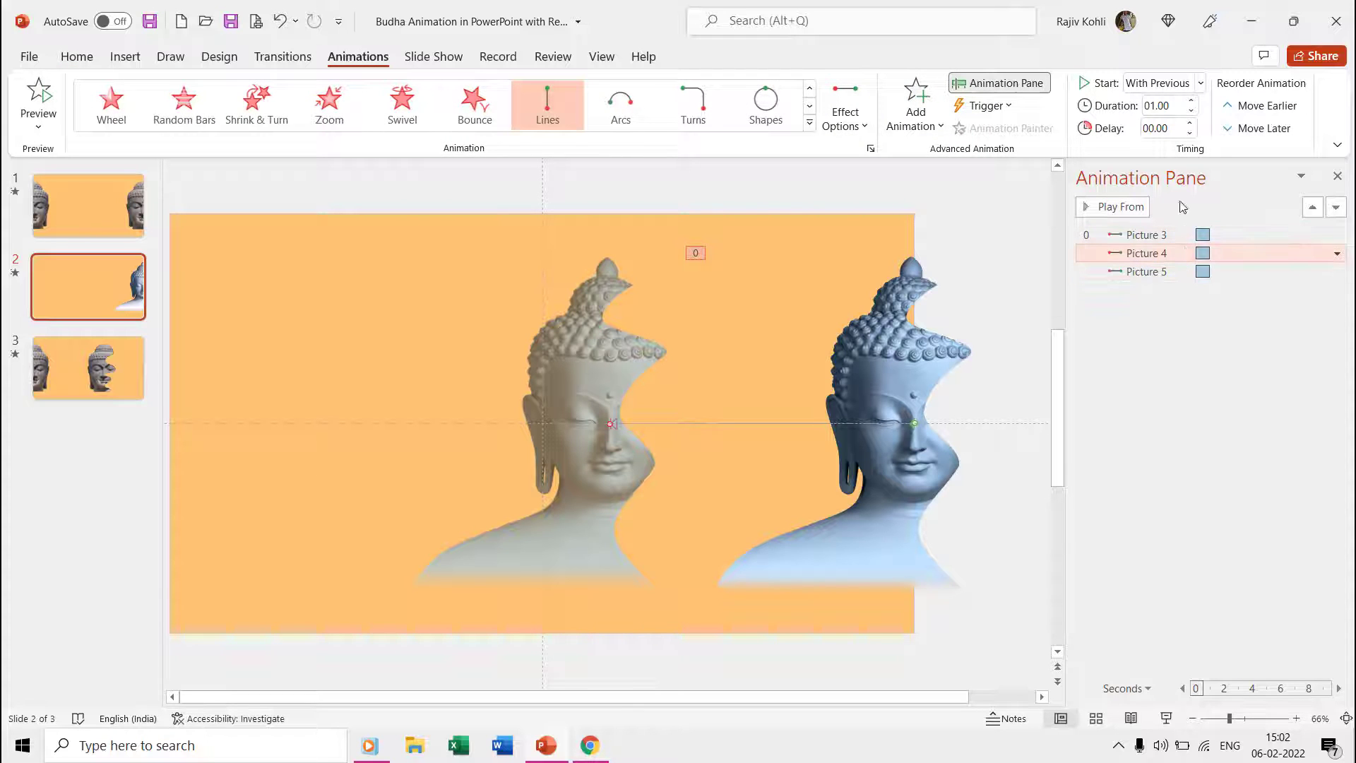
{"action": "left_click", "coordinate": [1171, 129]}
{"action": "key", "text": "BackSpace"}
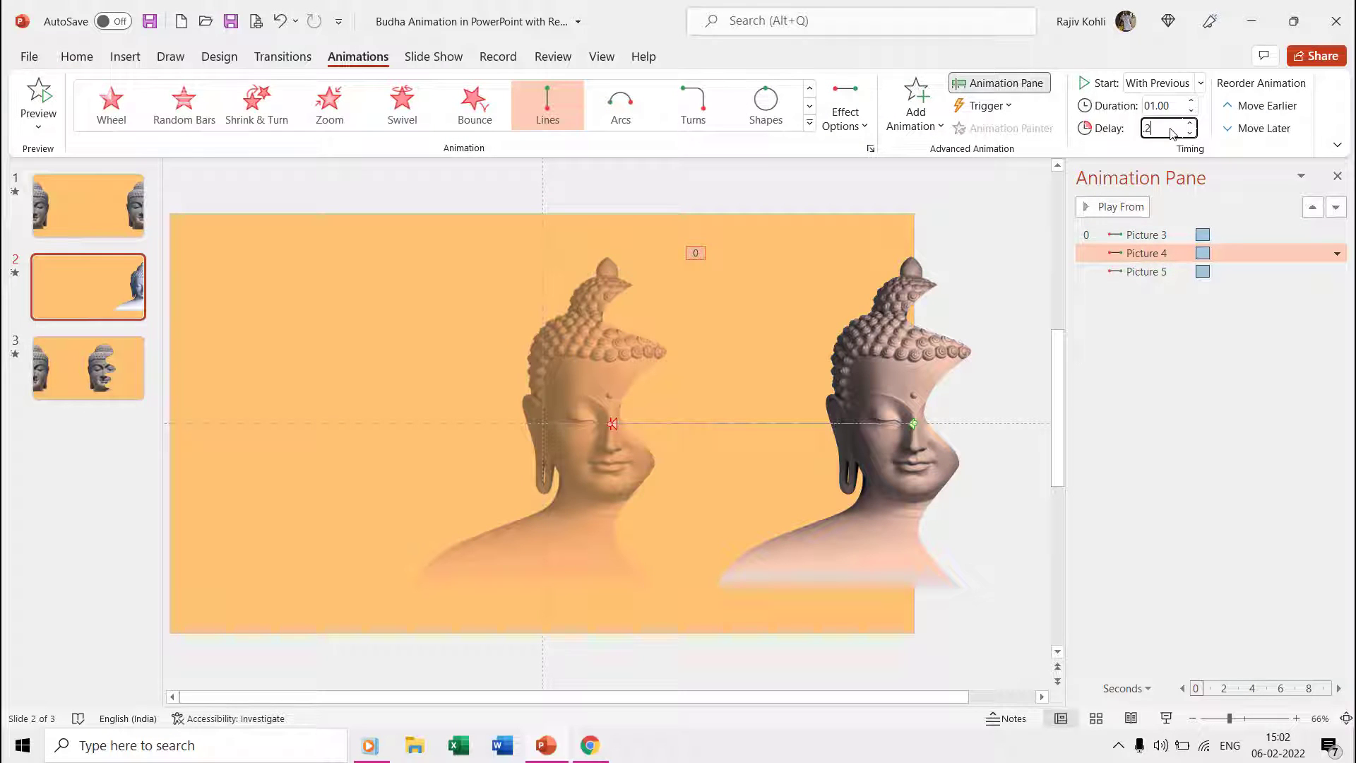
{"action": "key", "text": "Return"}
Step: Set Picture 5's delay to 0.40 s and preview the slide with Play All
{"action": "key", "text": "Down"}
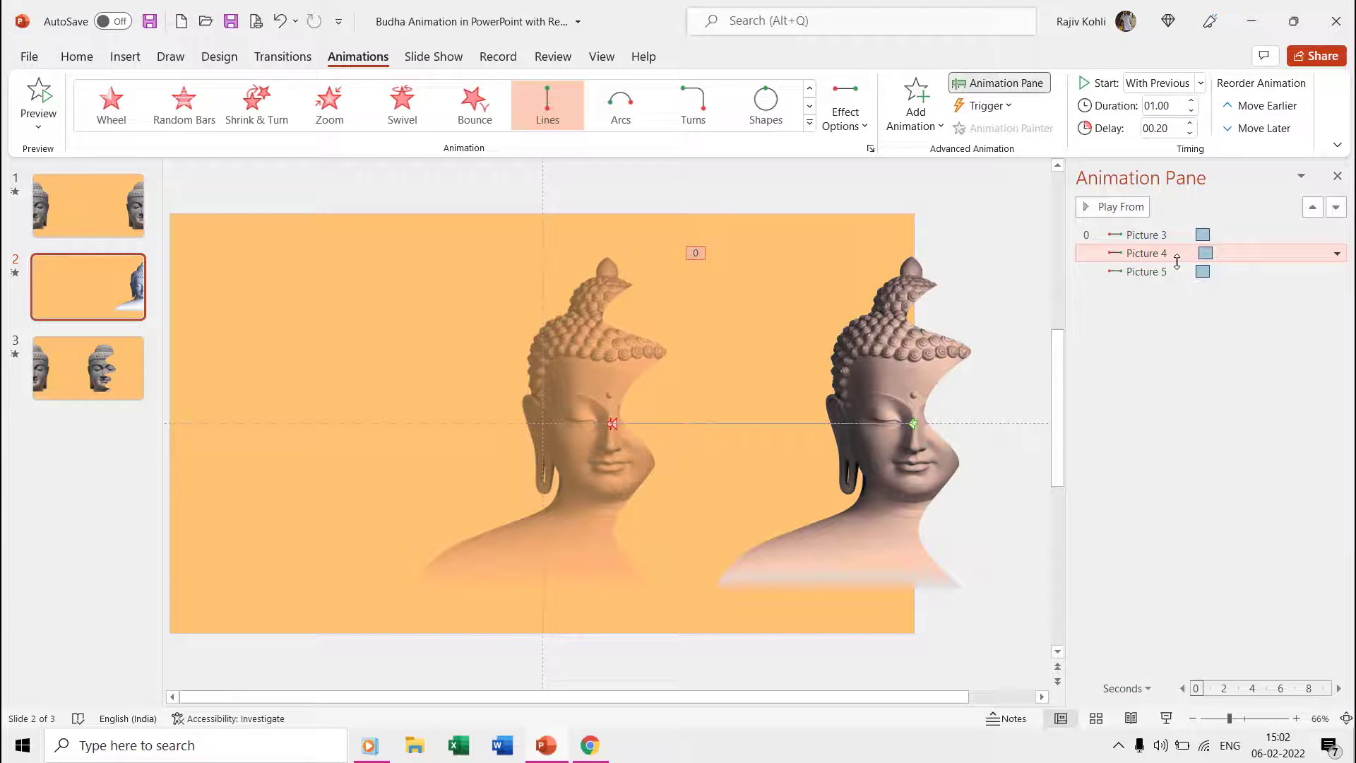
{"action": "left_click", "coordinate": [1171, 130]}
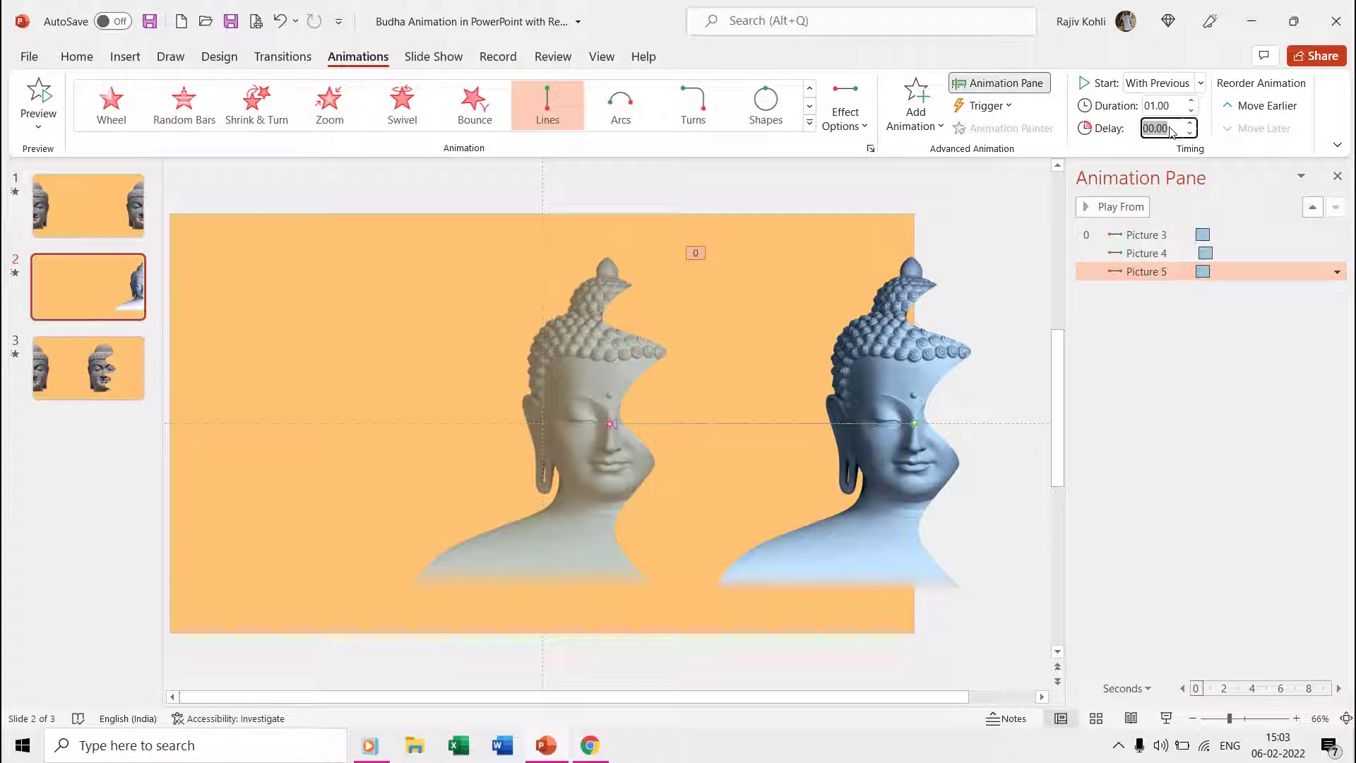
{"action": "key", "text": "Return"}
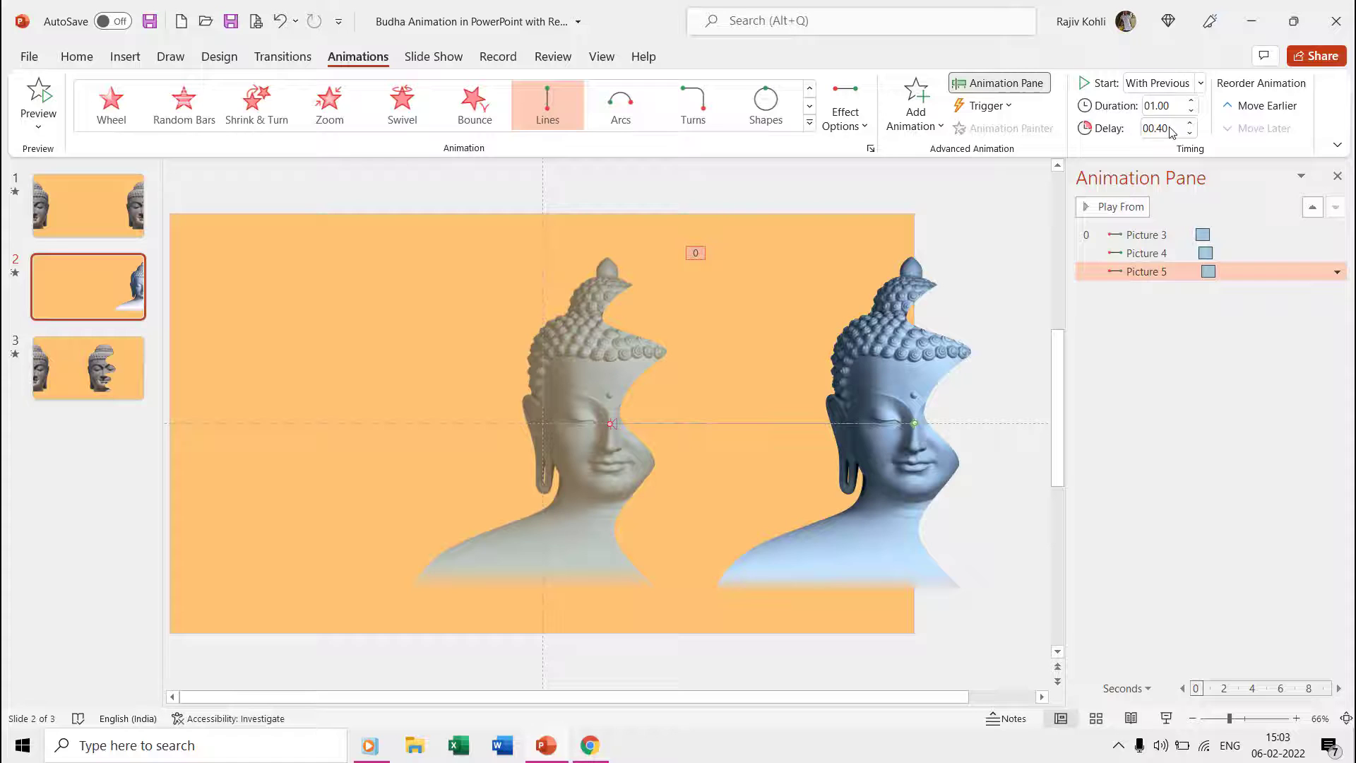
{"action": "left_click", "coordinate": [1251, 510]}
{"action": "left_click", "coordinate": [1121, 209]}
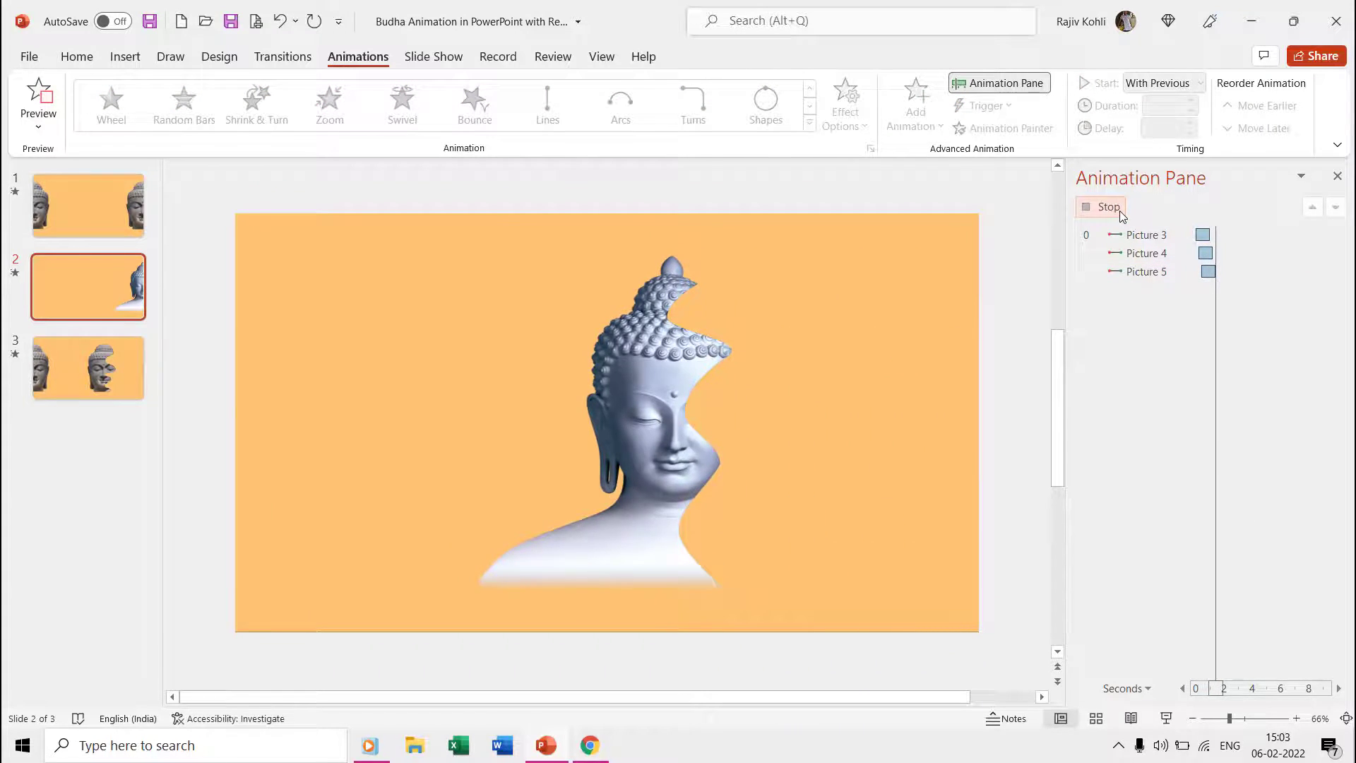
Step: Duplicate slide 2, then move Picture 5's animation to the top of the order on the new slide
{"action": "right_click", "coordinate": [88, 281]}
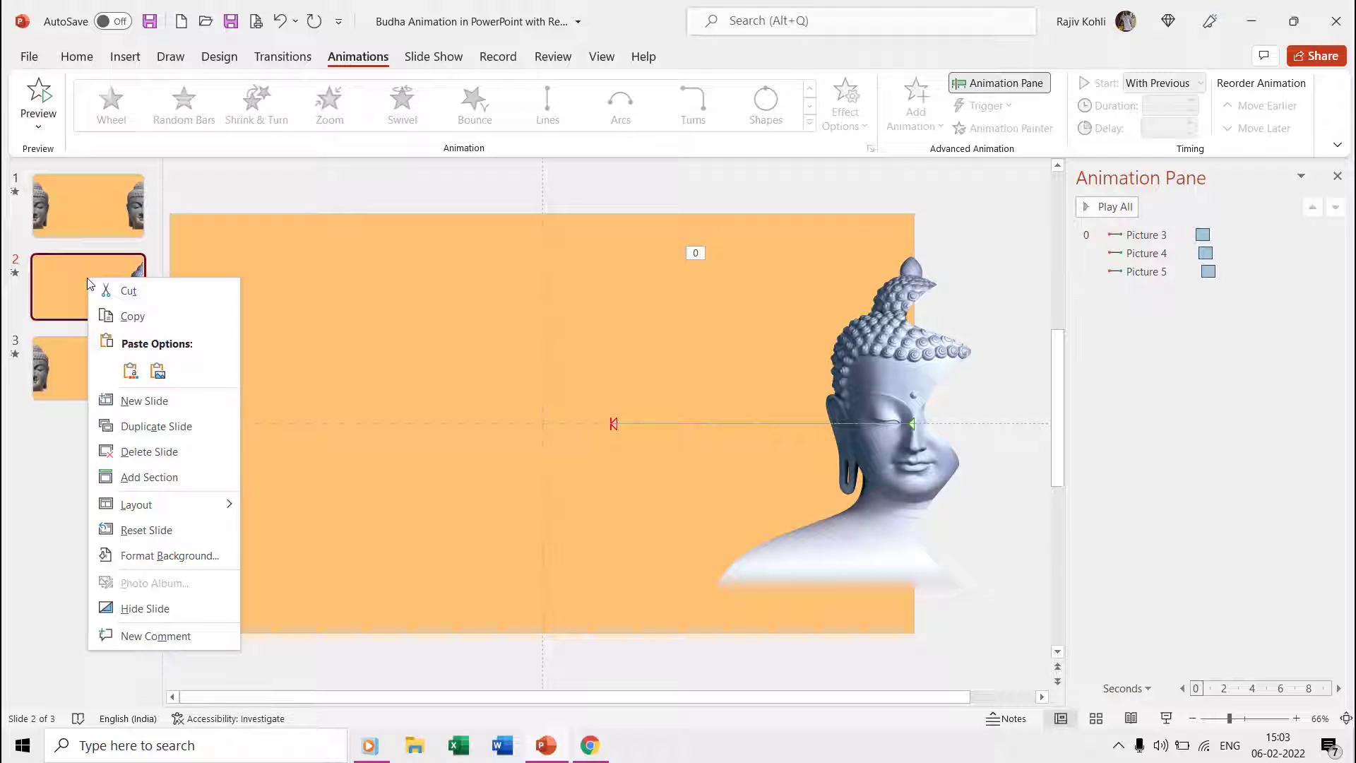
{"action": "left_click", "coordinate": [141, 425]}
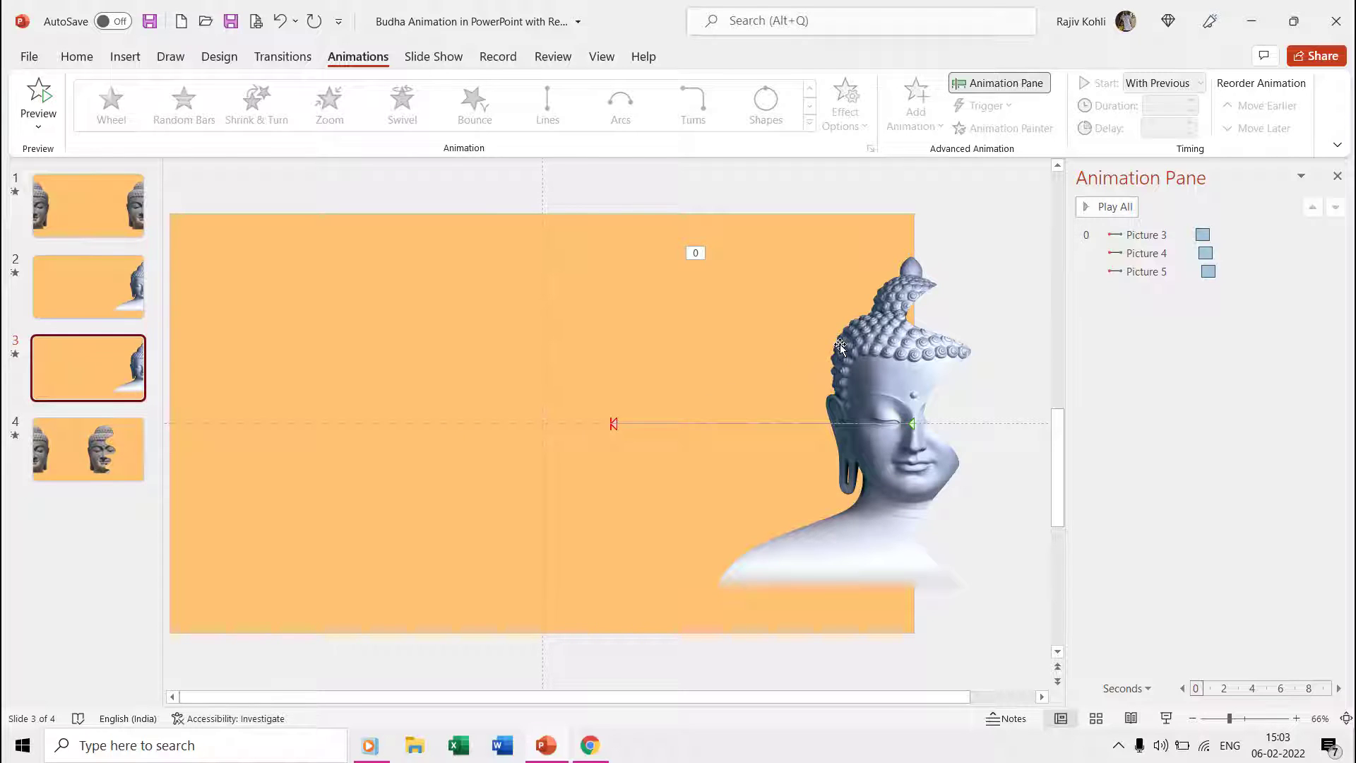
{"action": "mouse_move", "coordinate": [1161, 272]}
{"action": "left_mouse_down"}
{"action": "mouse_move", "coordinate": [1186, 271]}
{"action": "mouse_move", "coordinate": [1193, 232]}
{"action": "mouse_move", "coordinate": [1172, 257]}
{"action": "left_mouse_up"}
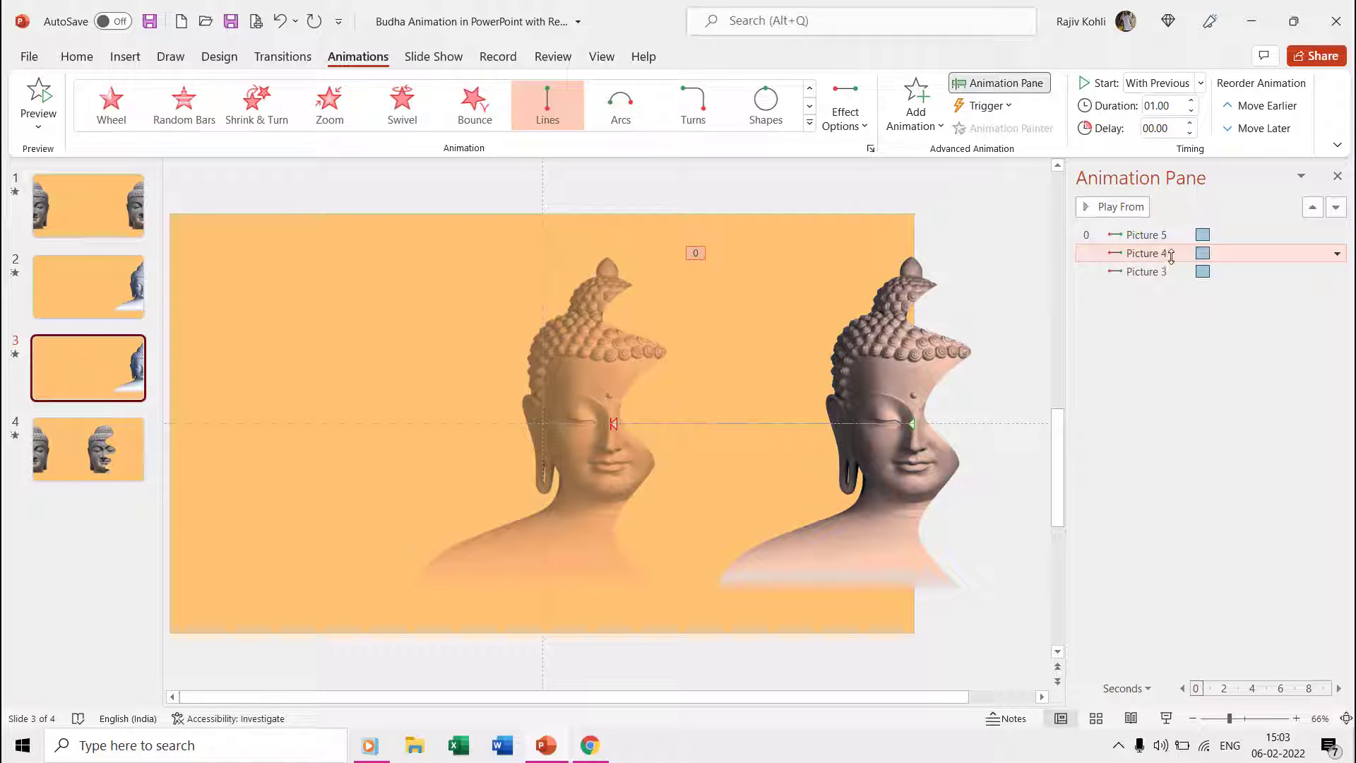
Step: Delay Picture 4's animation by 0.20 s and Picture 3's by 0.40 s
{"action": "left_click", "coordinate": [1165, 128]}
{"action": "key", "text": "BackSpace"}
{"action": "type", "text": ".20"}
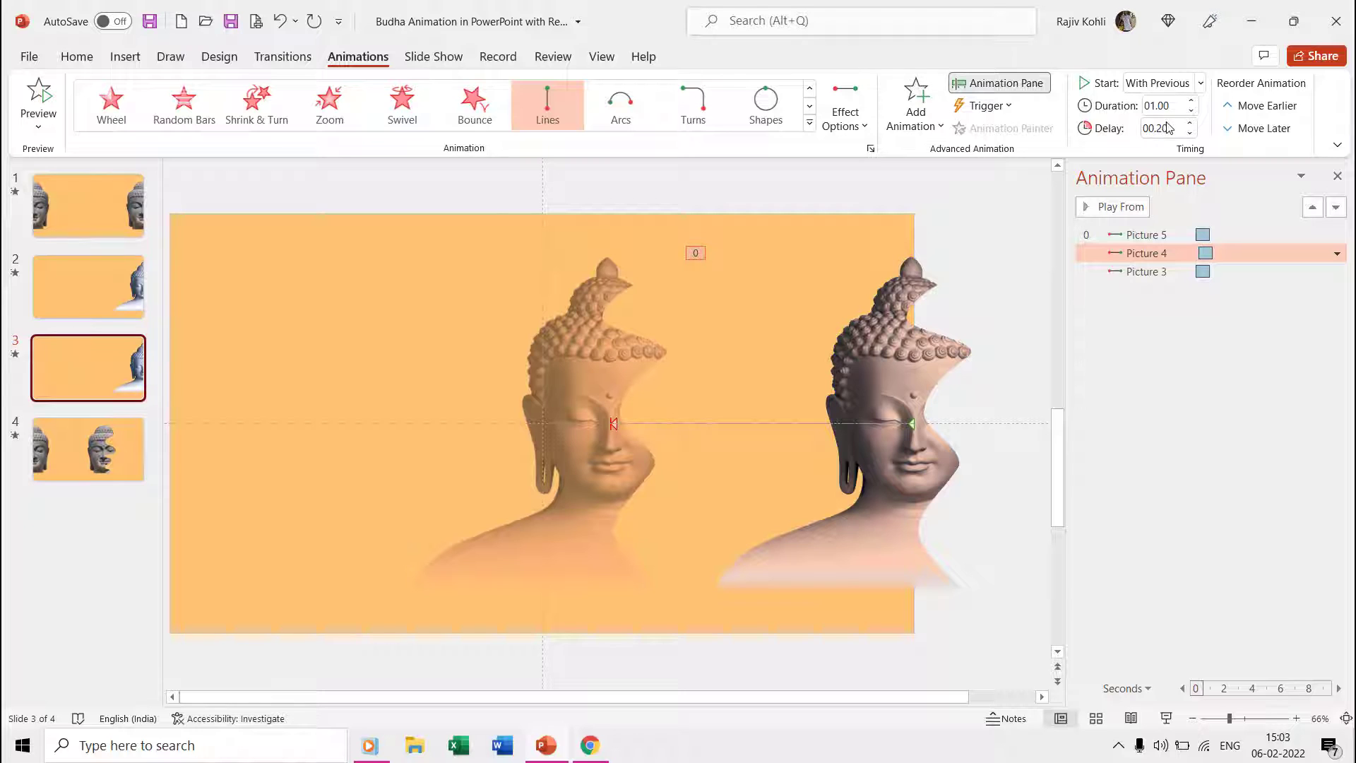
{"action": "left_click", "coordinate": [1137, 271]}
{"action": "left_click", "coordinate": [1170, 125]}
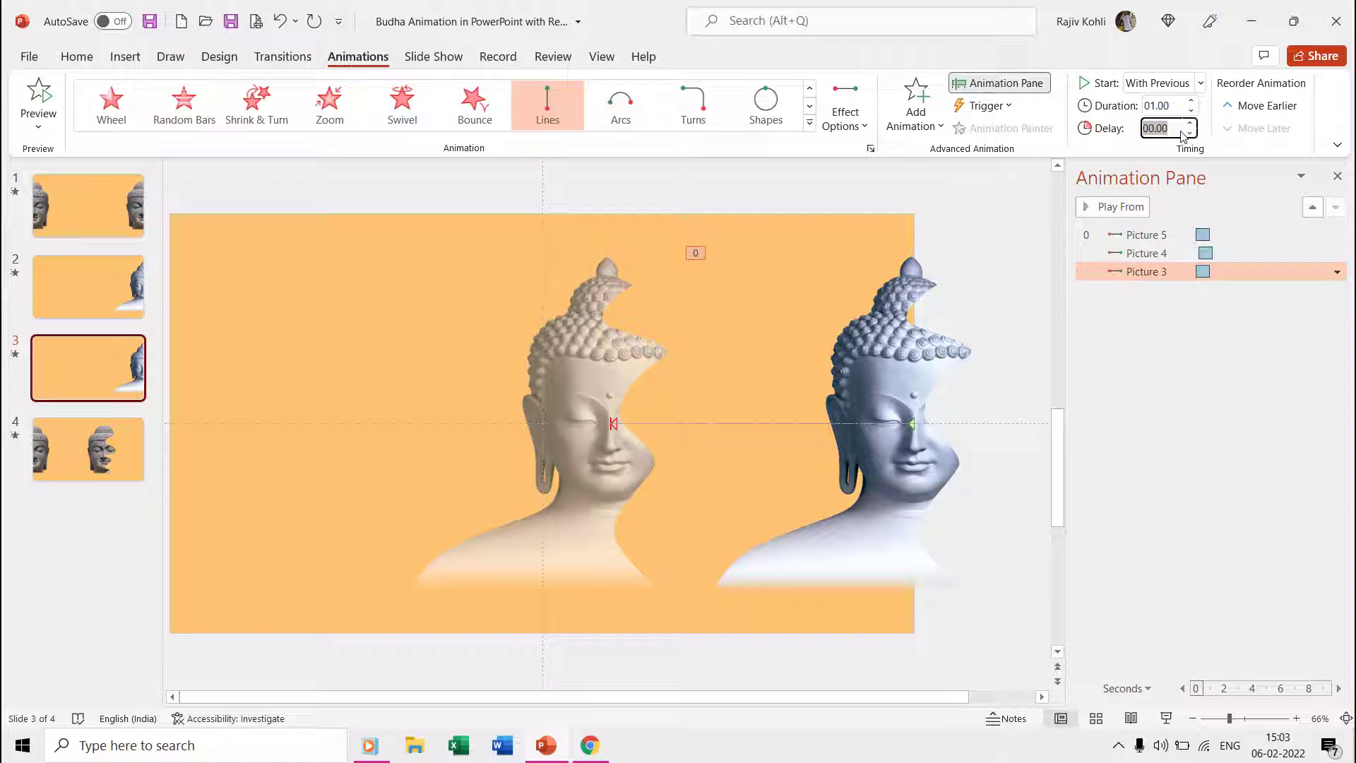
{"action": "type", "text": ".40"}
{"action": "key", "text": "Return"}
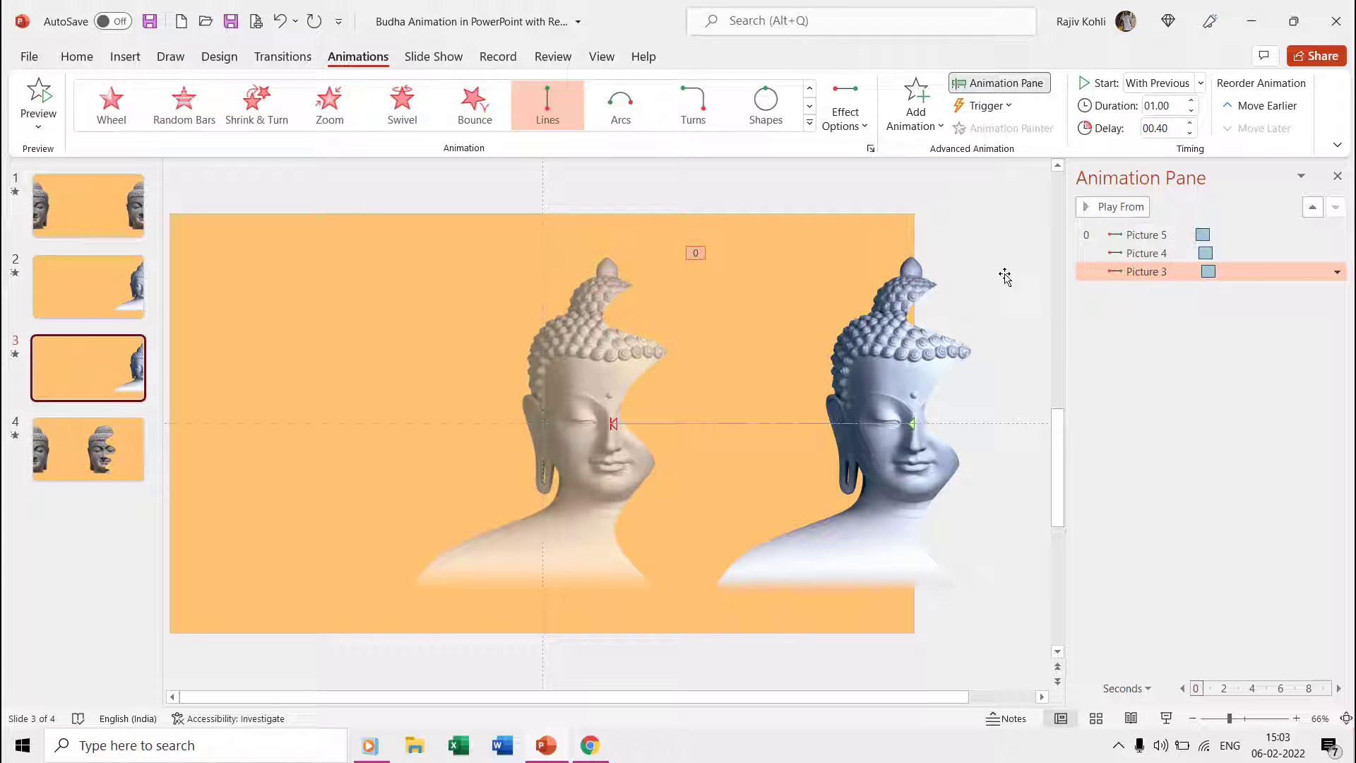
Step: Set the motion-path origin of all three animations to Locked
{"action": "left_click", "coordinate": [959, 339]}
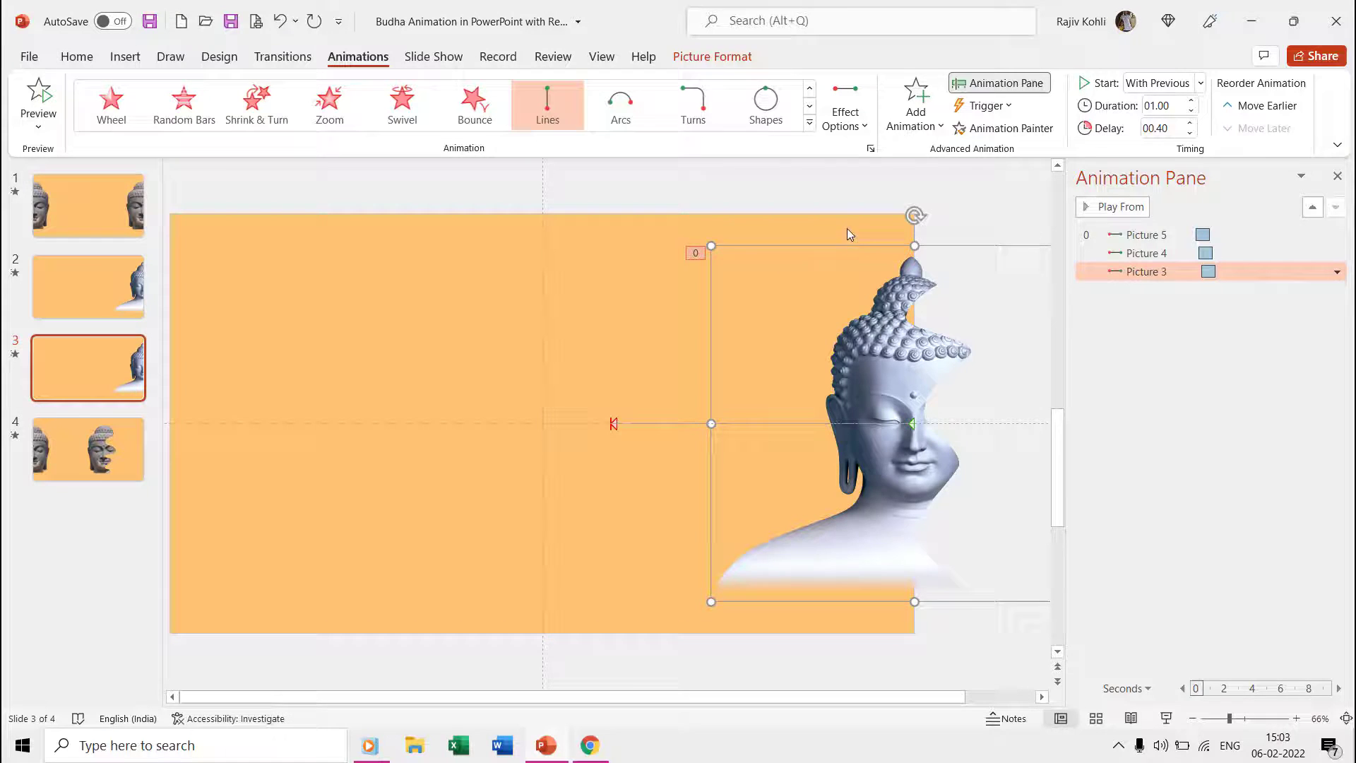
{"action": "left_click", "coordinate": [695, 253]}
{"action": "left_click", "coordinate": [847, 114]}
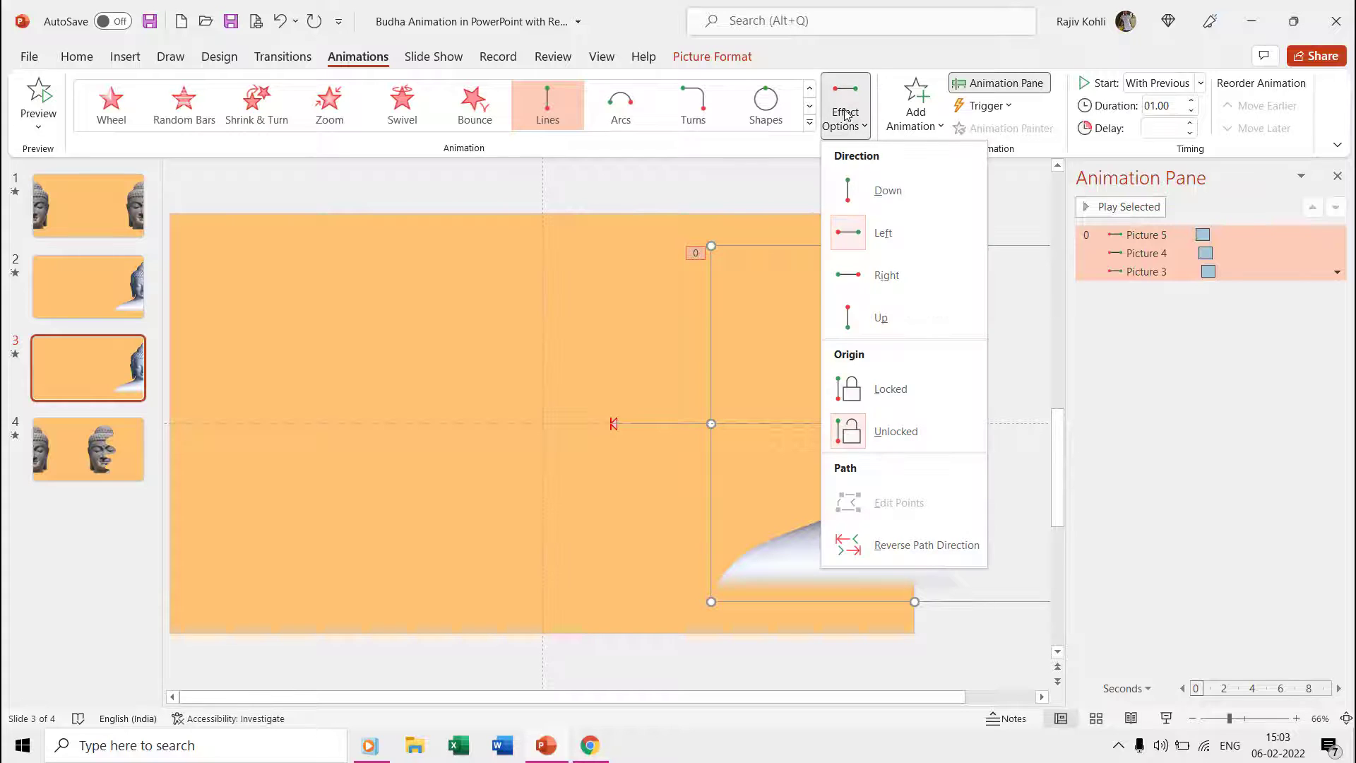
{"action": "left_click", "coordinate": [877, 390]}
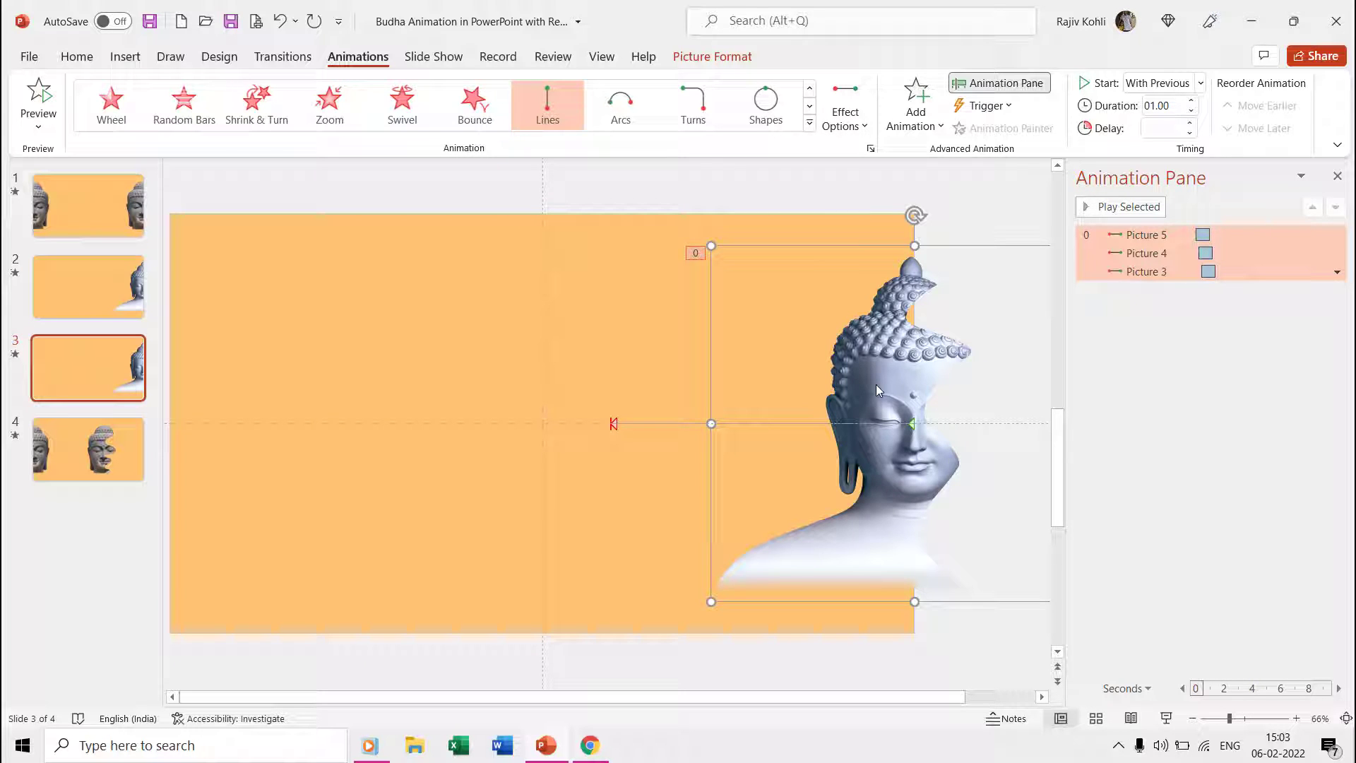
{"action": "left_click", "coordinate": [1139, 235]}
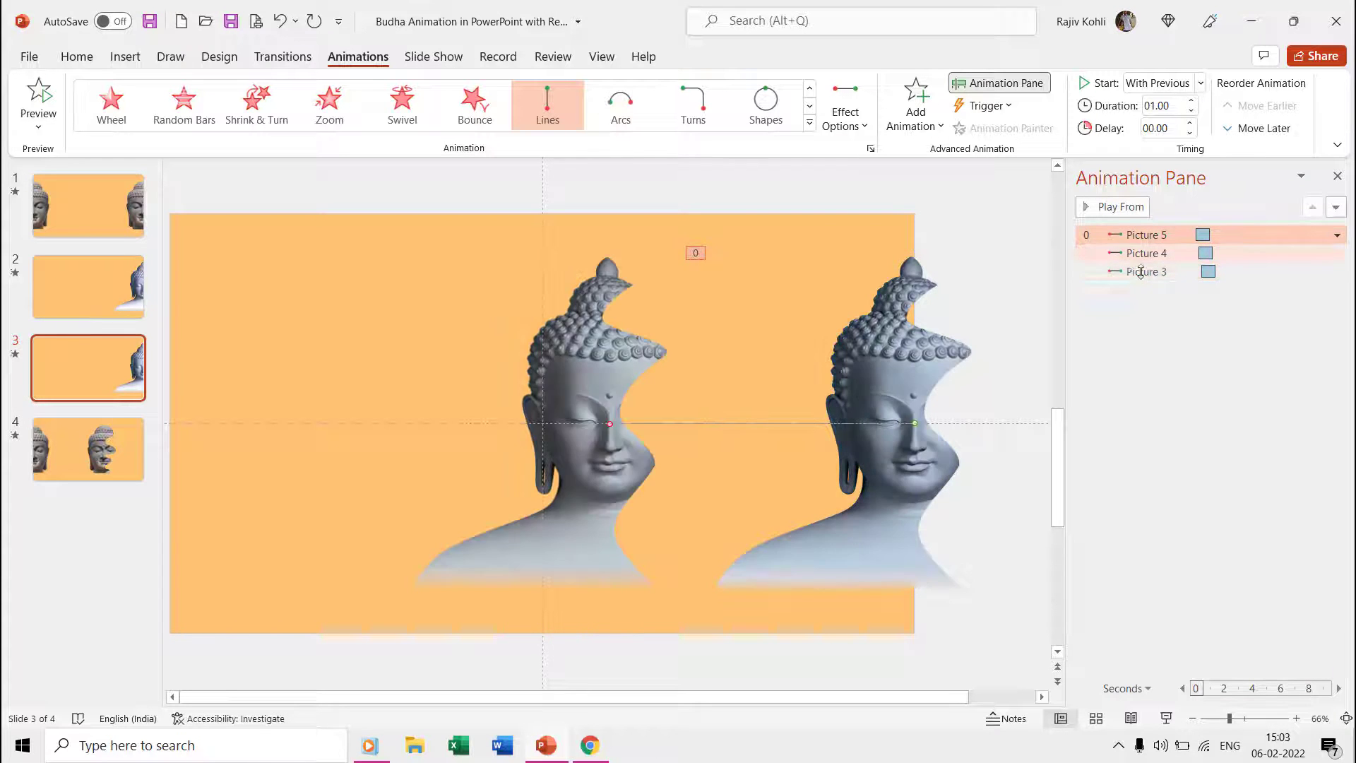
{"action": "left_click", "coordinate": [1146, 271], "text": "shift"}
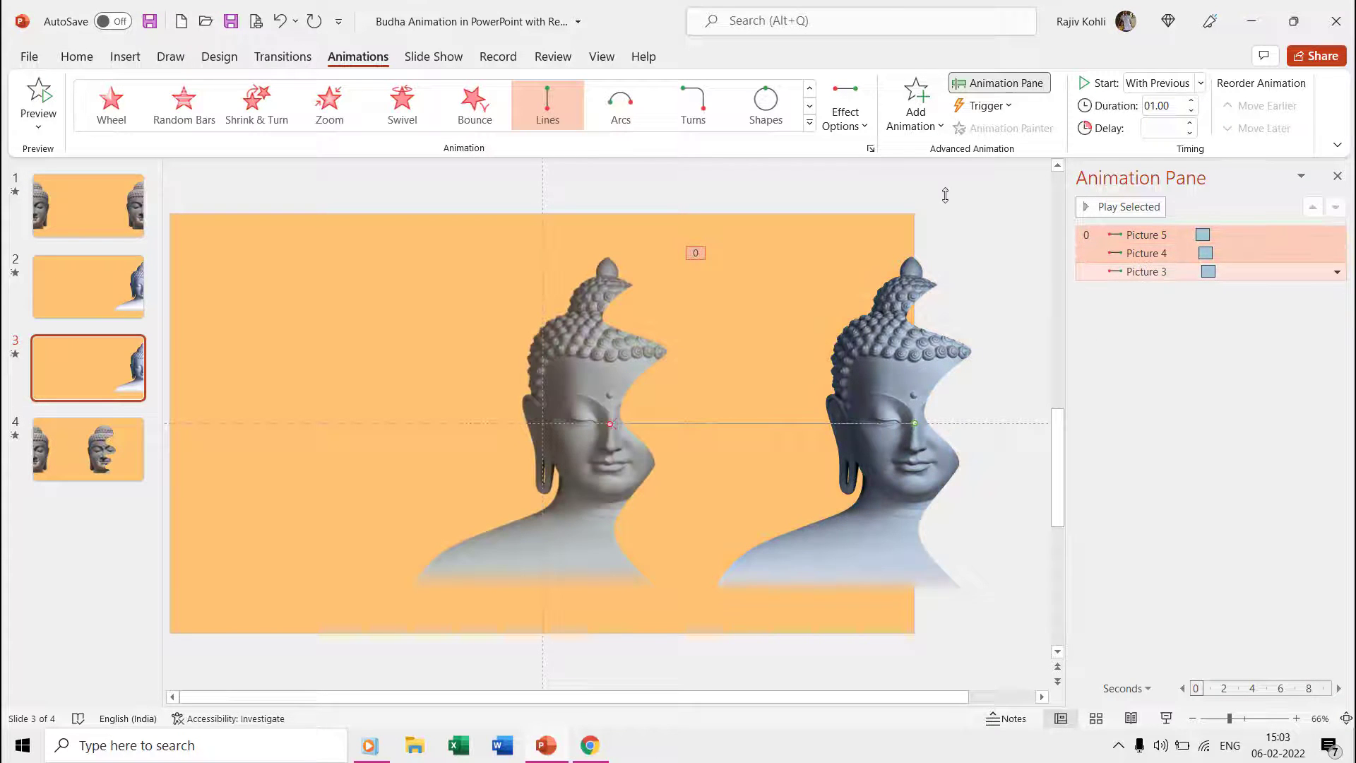
{"action": "left_click", "coordinate": [845, 113]}
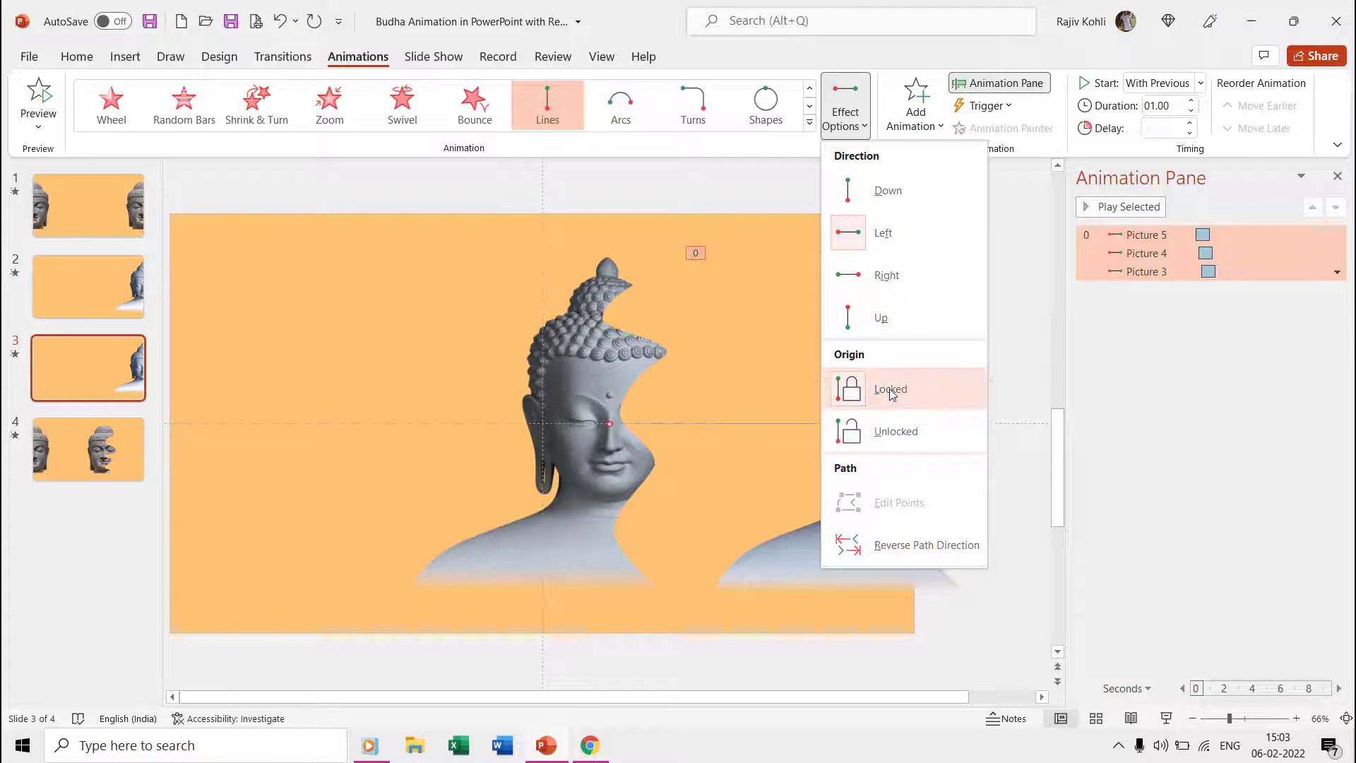
{"action": "left_click", "coordinate": [891, 390]}
Step: Select all the stacked Buddha pictures and drag them to the slide centre
{"action": "left_click", "coordinate": [936, 350]}
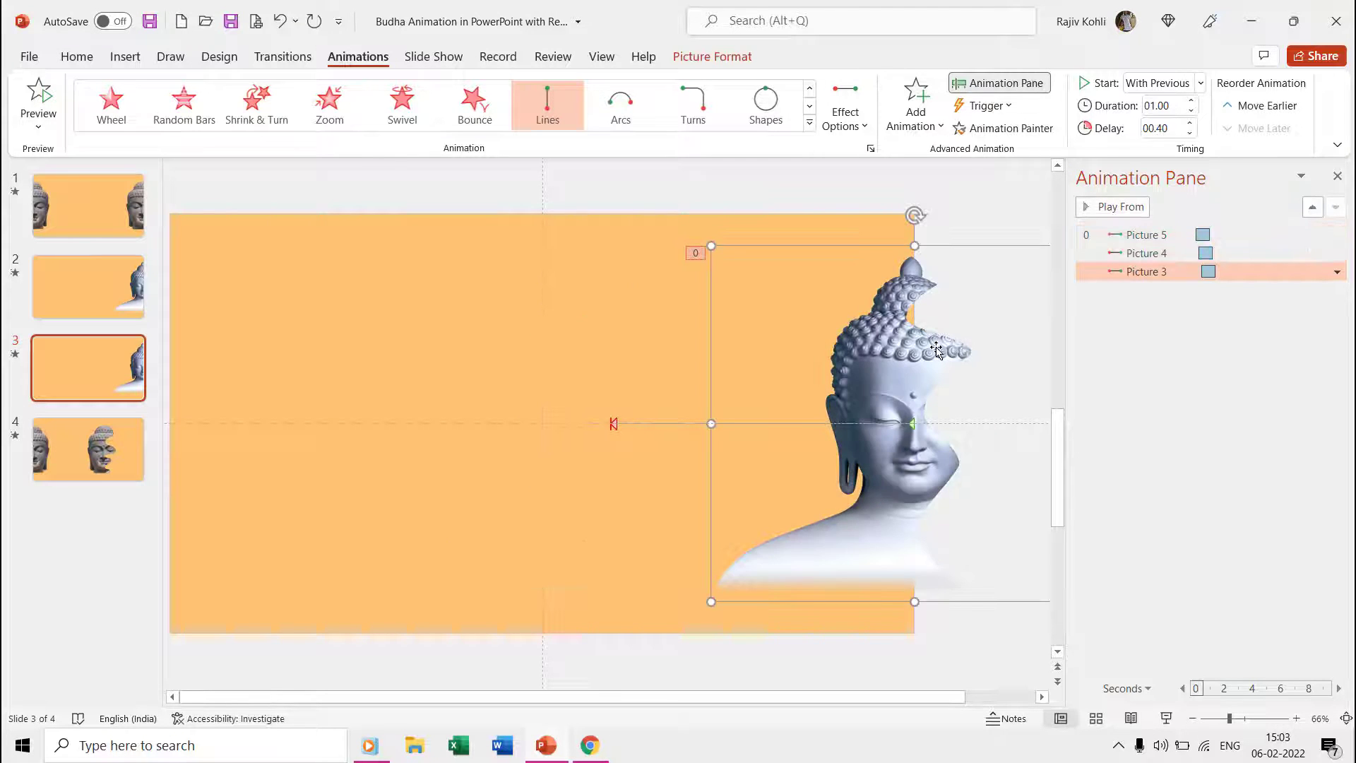
{"action": "key", "text": "ctrl+a"}
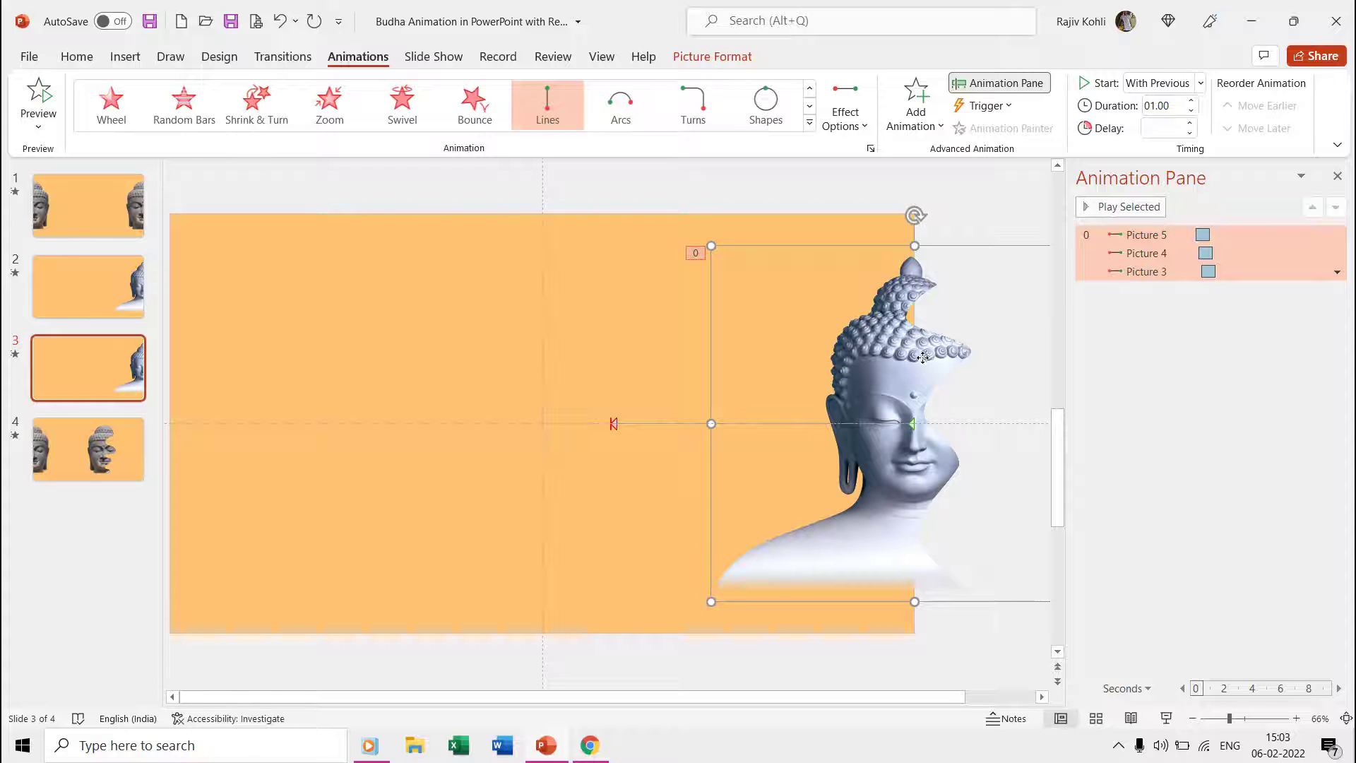
{"action": "left_click_drag", "start_coordinate": [923, 358], "coordinate": [628, 375]}
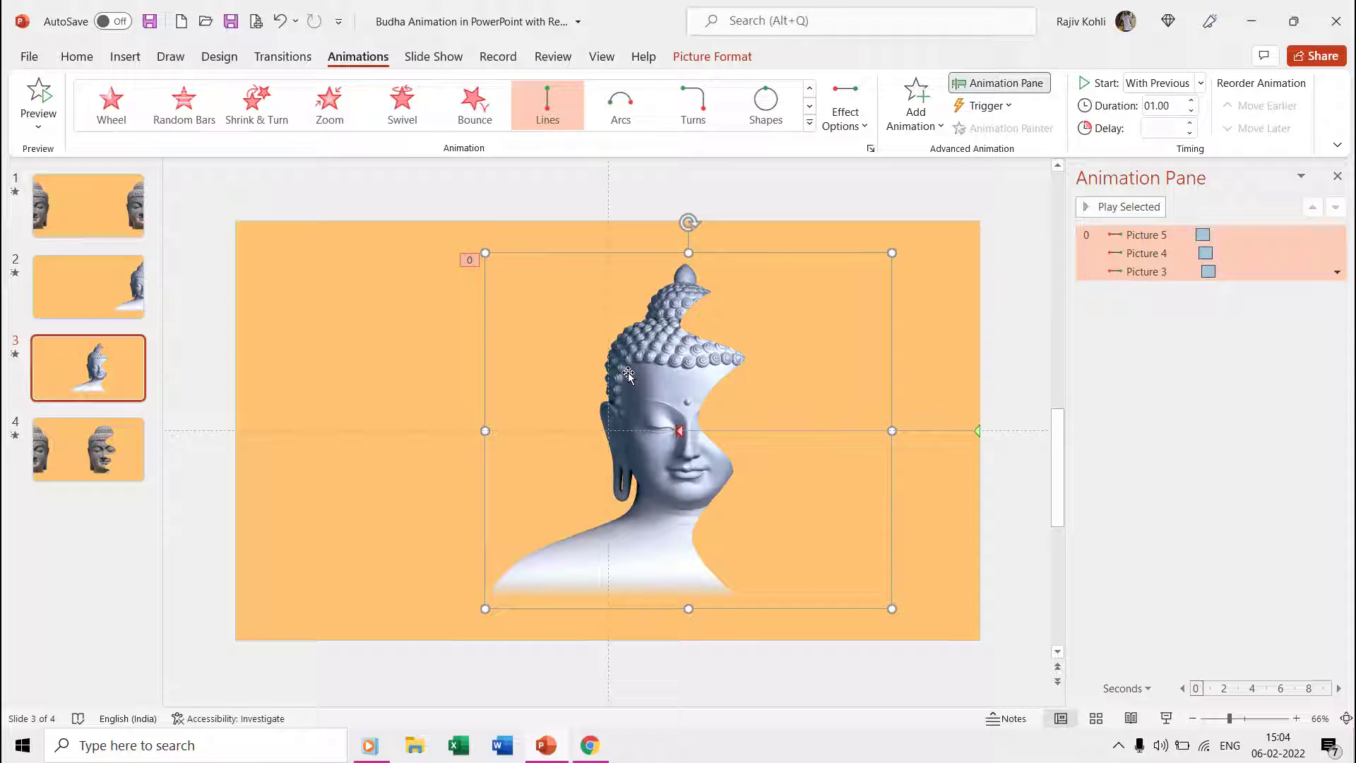
Step: Reverse slide 3's motion paths to sweep rightward, then bring up the Transitions settings
{"action": "left_click", "coordinate": [851, 109]}
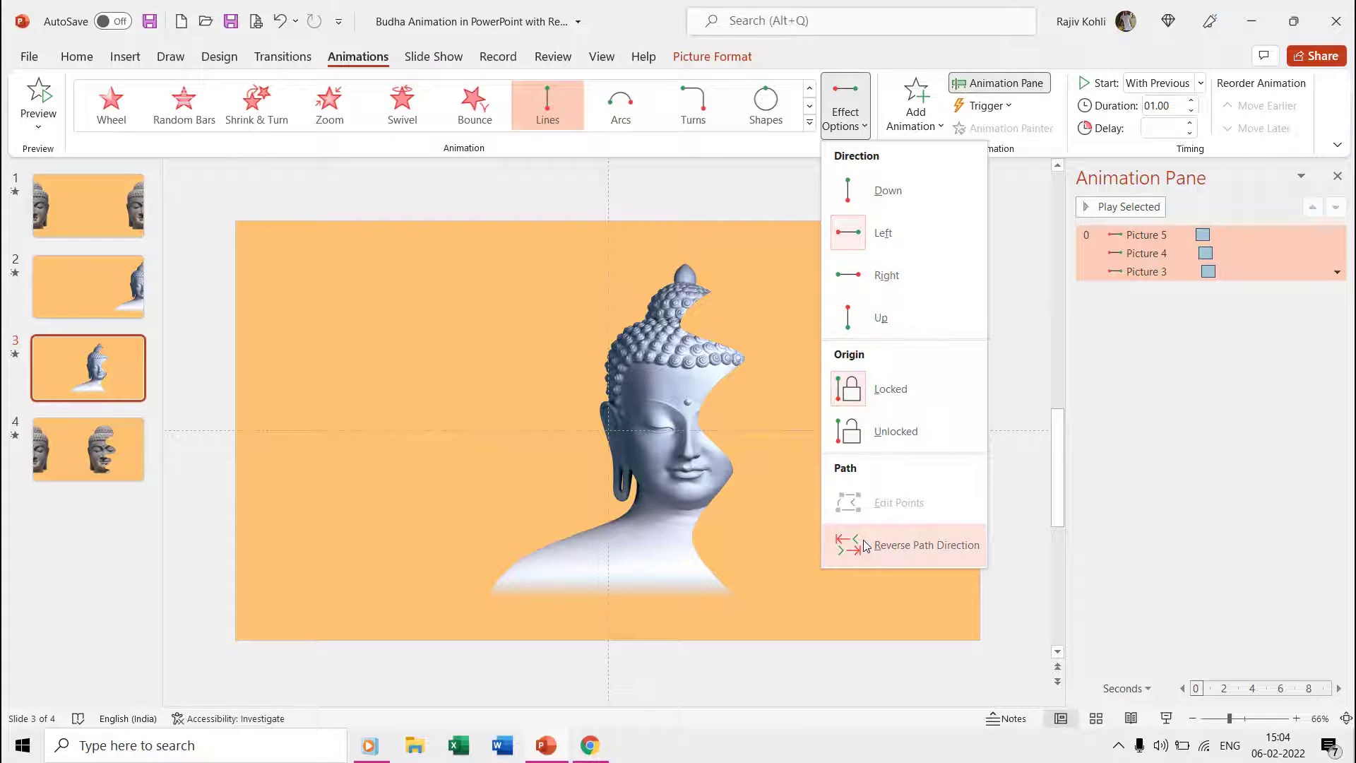
{"action": "left_click", "coordinate": [865, 545]}
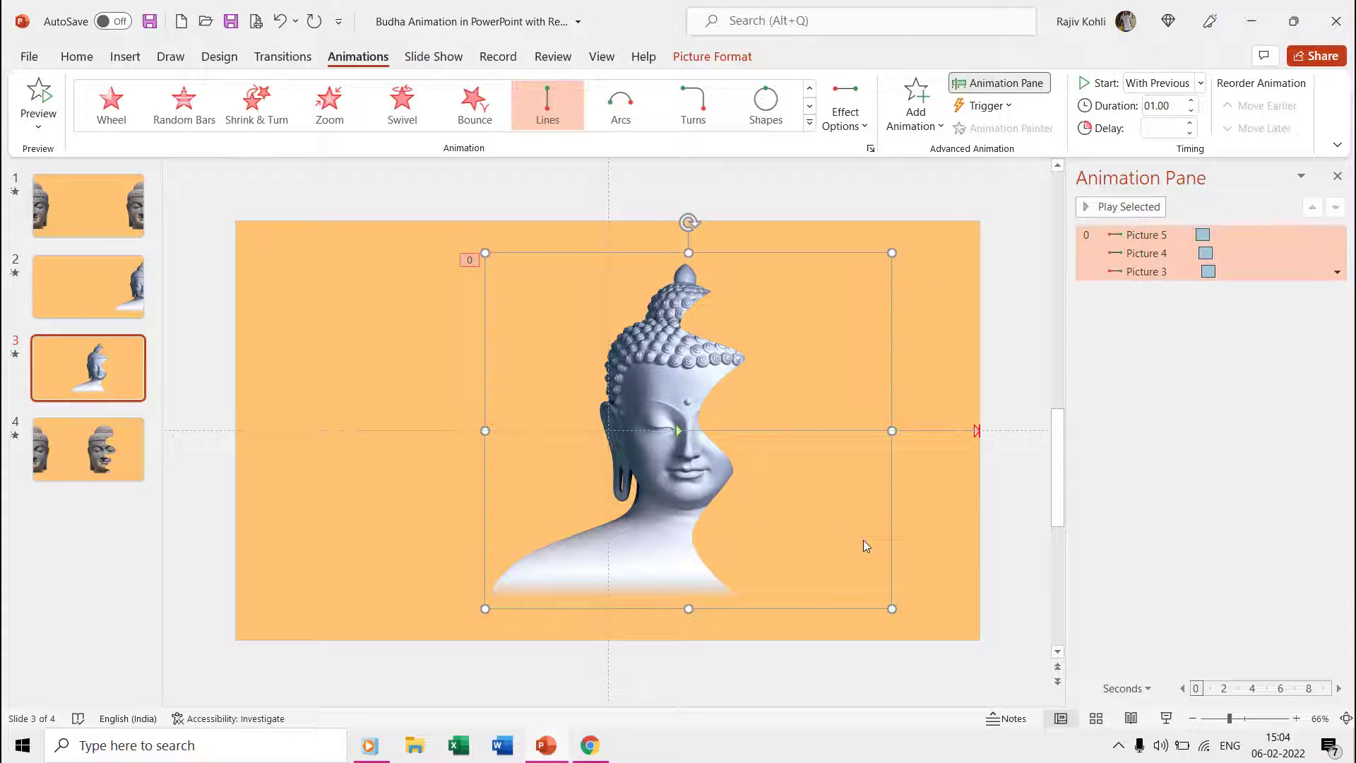
{"action": "left_click", "coordinate": [284, 56]}
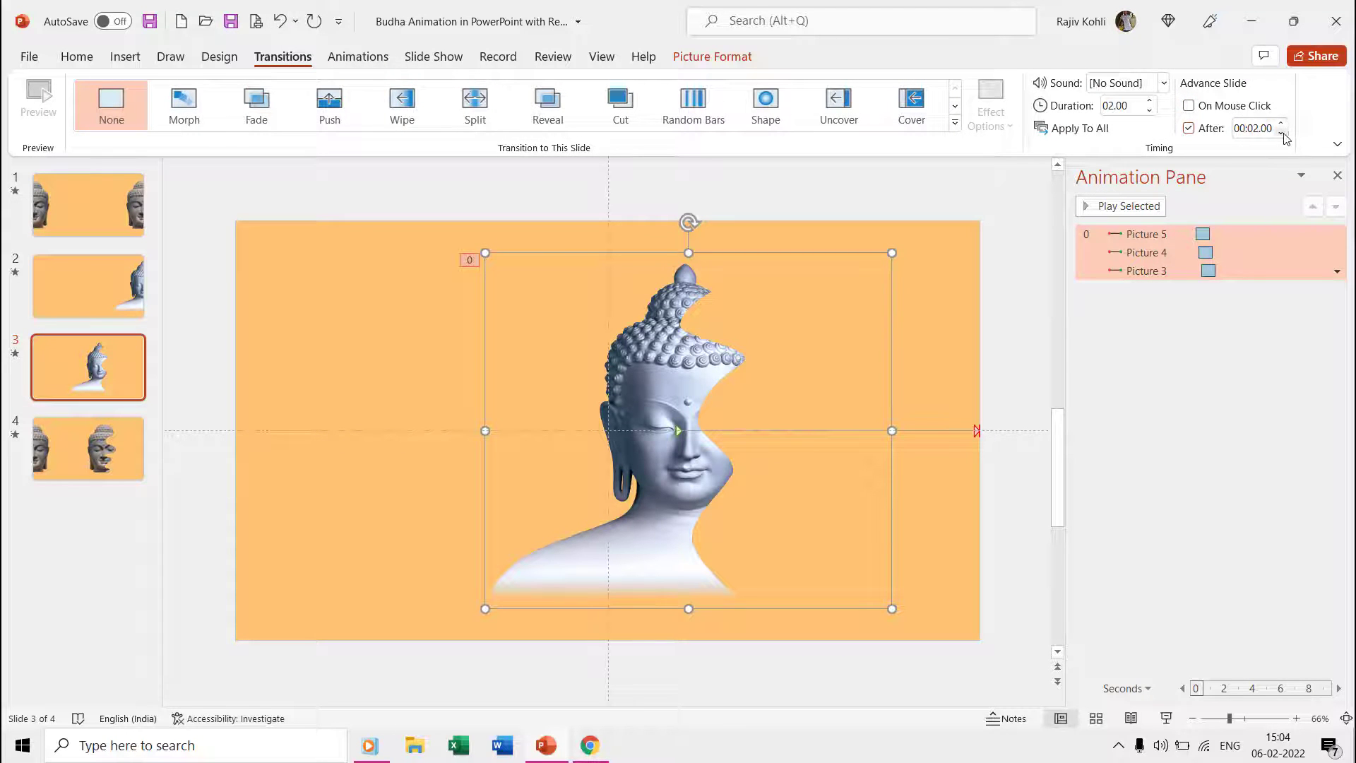
Step: Make slide 2 advance automatically after 00:02.00 instead of on mouse click
{"action": "left_click", "coordinate": [95, 286]}
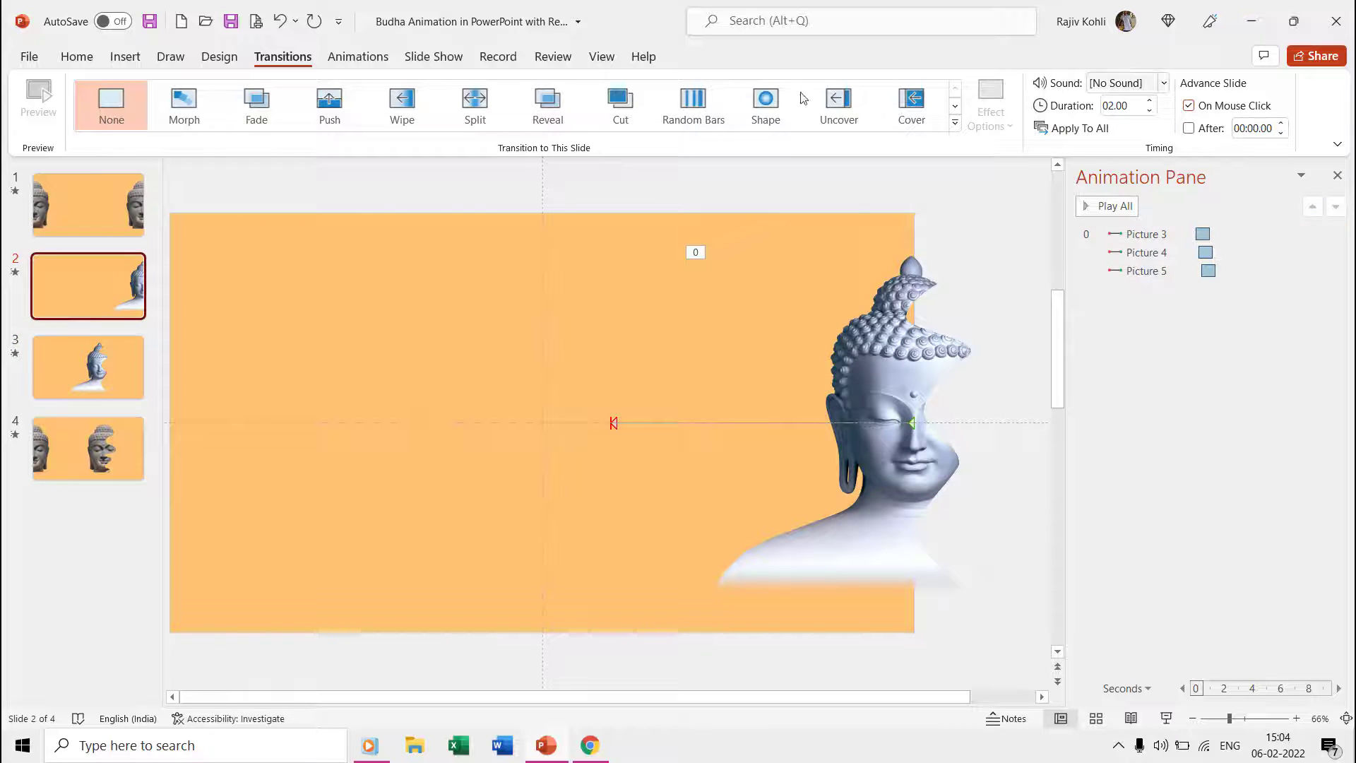
{"action": "left_click", "coordinate": [1206, 106]}
{"action": "left_click", "coordinate": [1208, 129]}
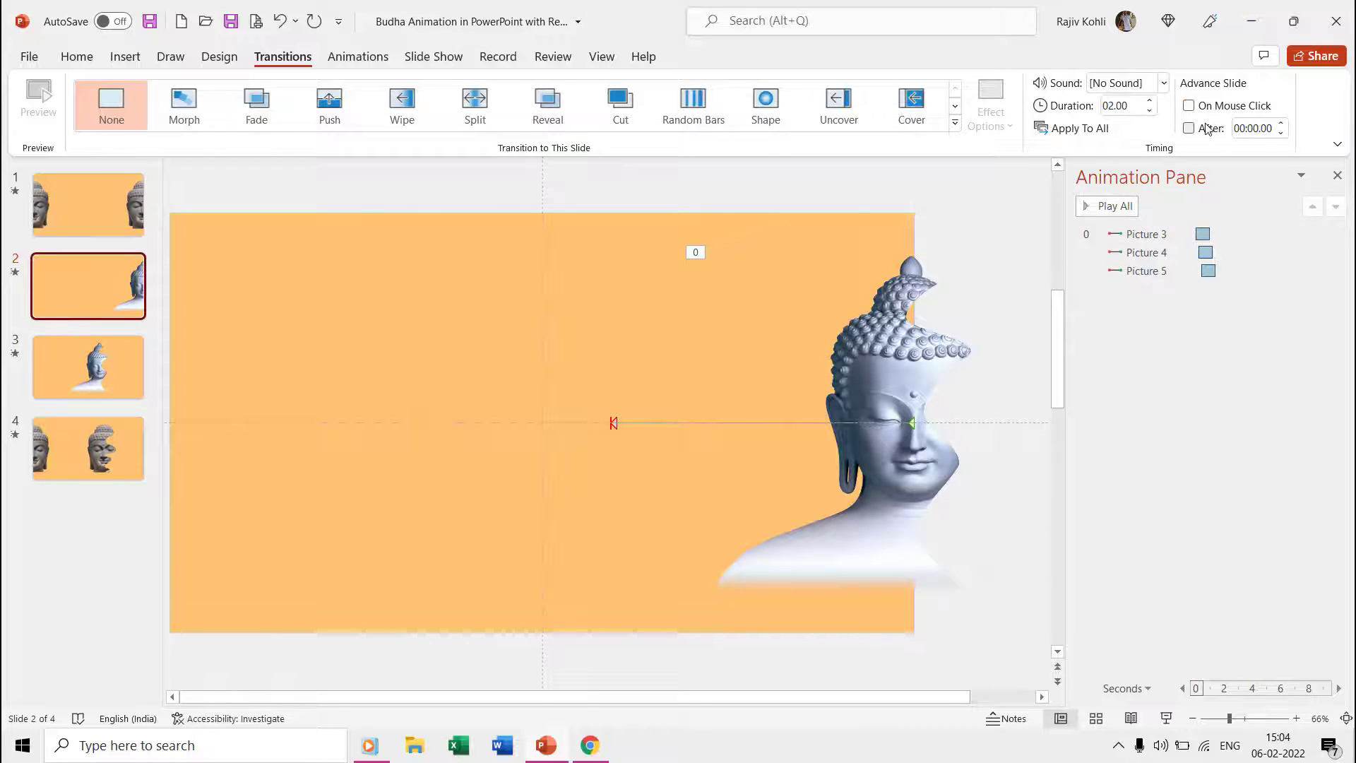
{"action": "left_click", "coordinate": [1282, 124]}
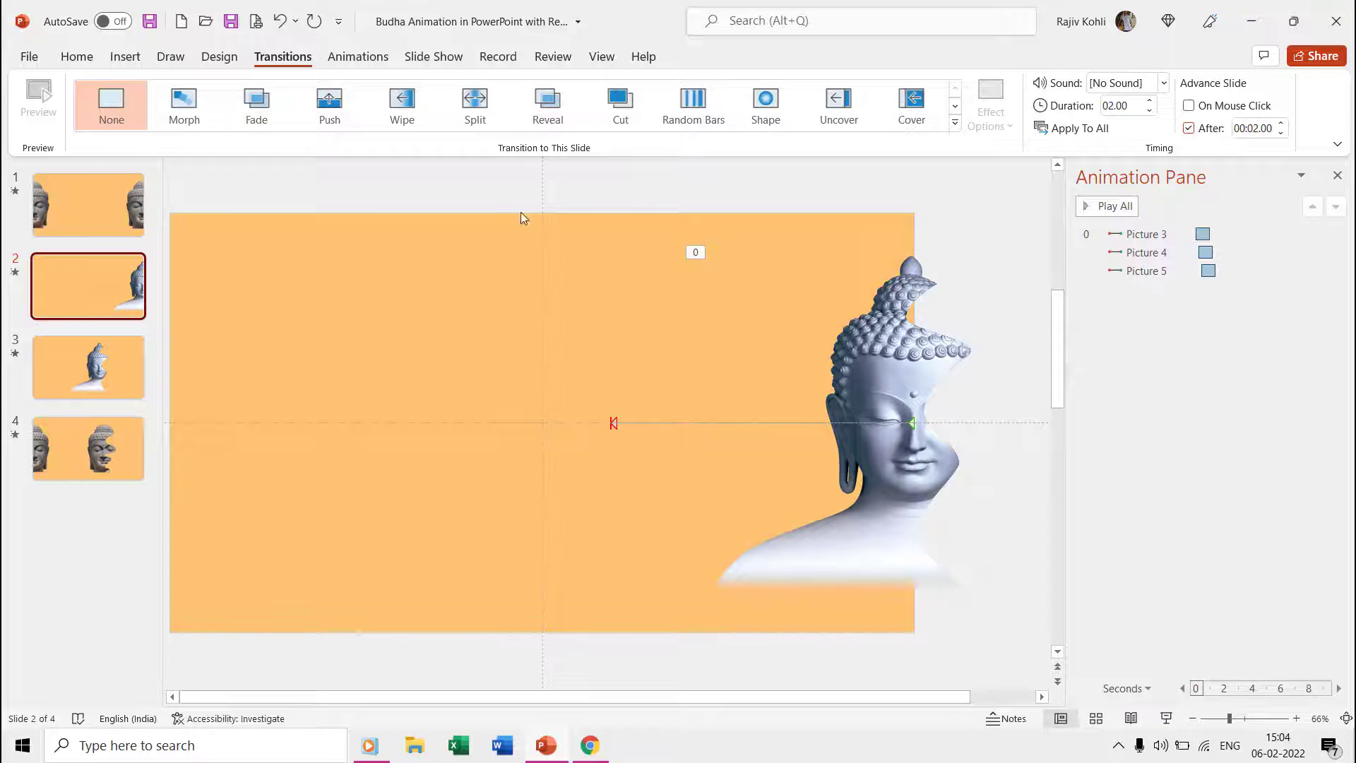
Step: Set up the slide show to loop continuously until 'Esc'
{"action": "left_click", "coordinate": [413, 63]}
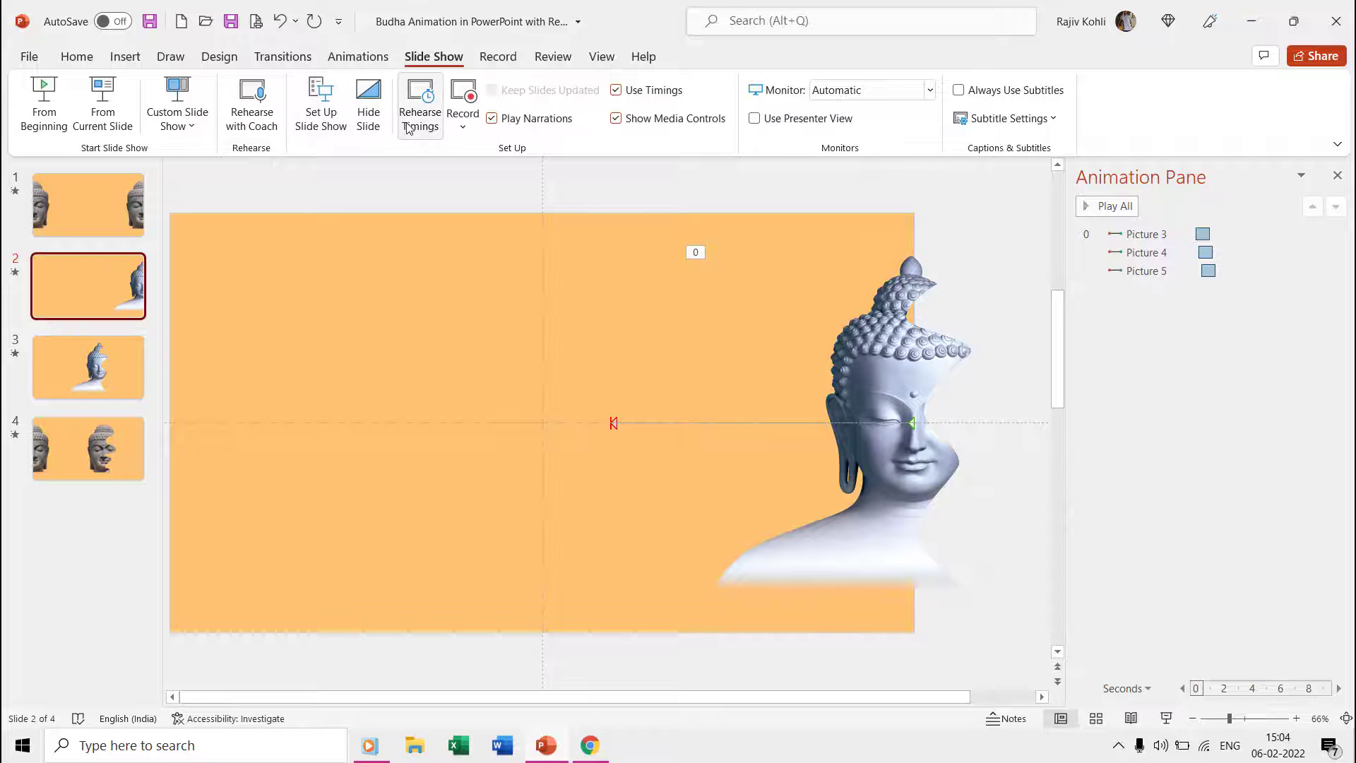
{"action": "left_click", "coordinate": [346, 127]}
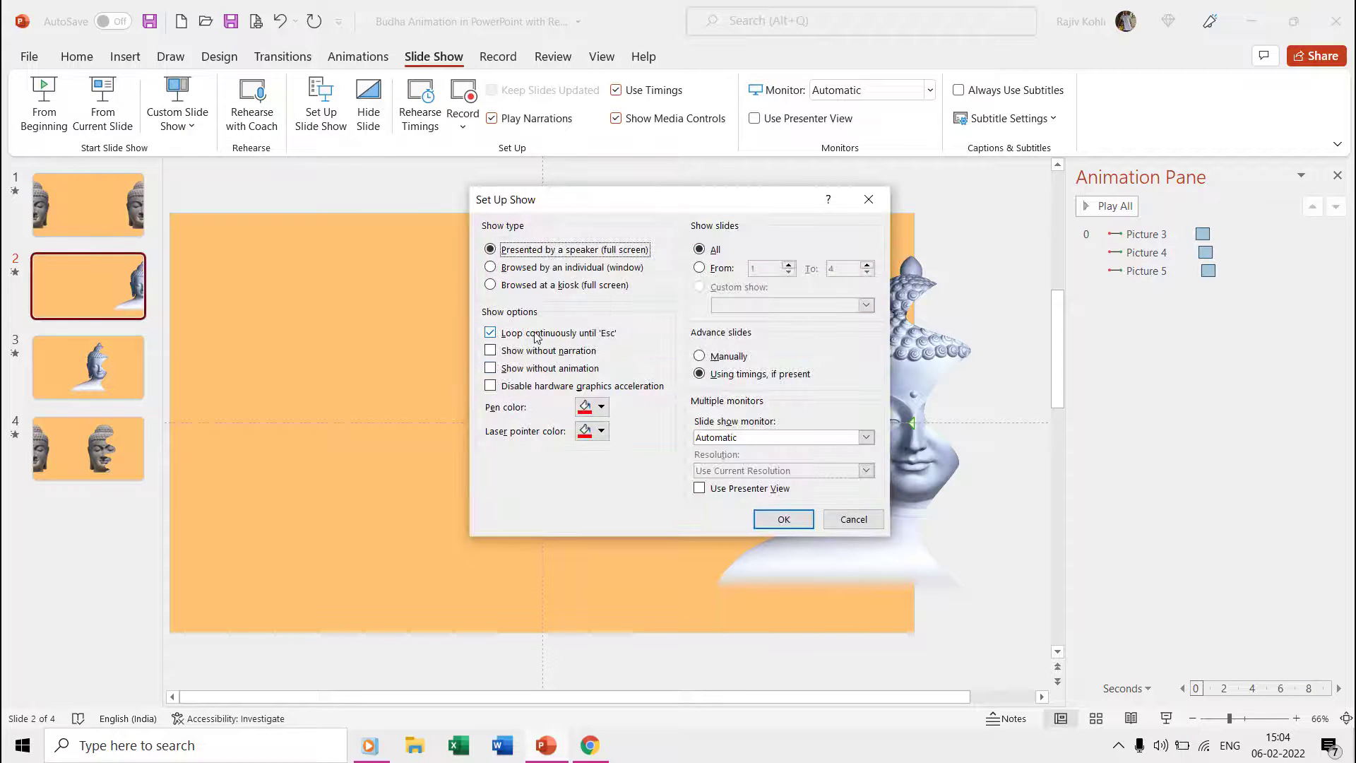
{"action": "left_click", "coordinate": [537, 336]}
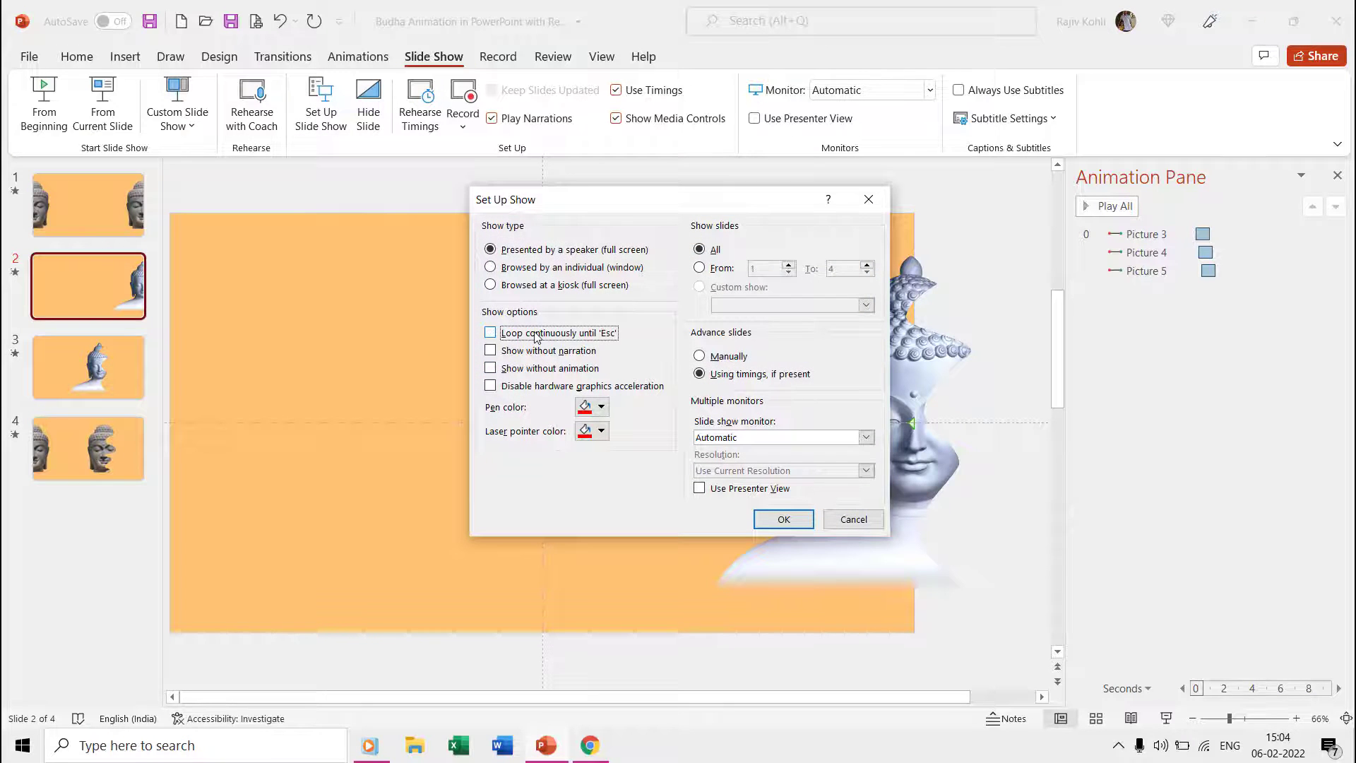
{"action": "left_click", "coordinate": [784, 519]}
Step: Hide slides 1 and 4 from the show
{"action": "left_click", "coordinate": [84, 207]}
{"action": "right_click", "coordinate": [83, 206]}
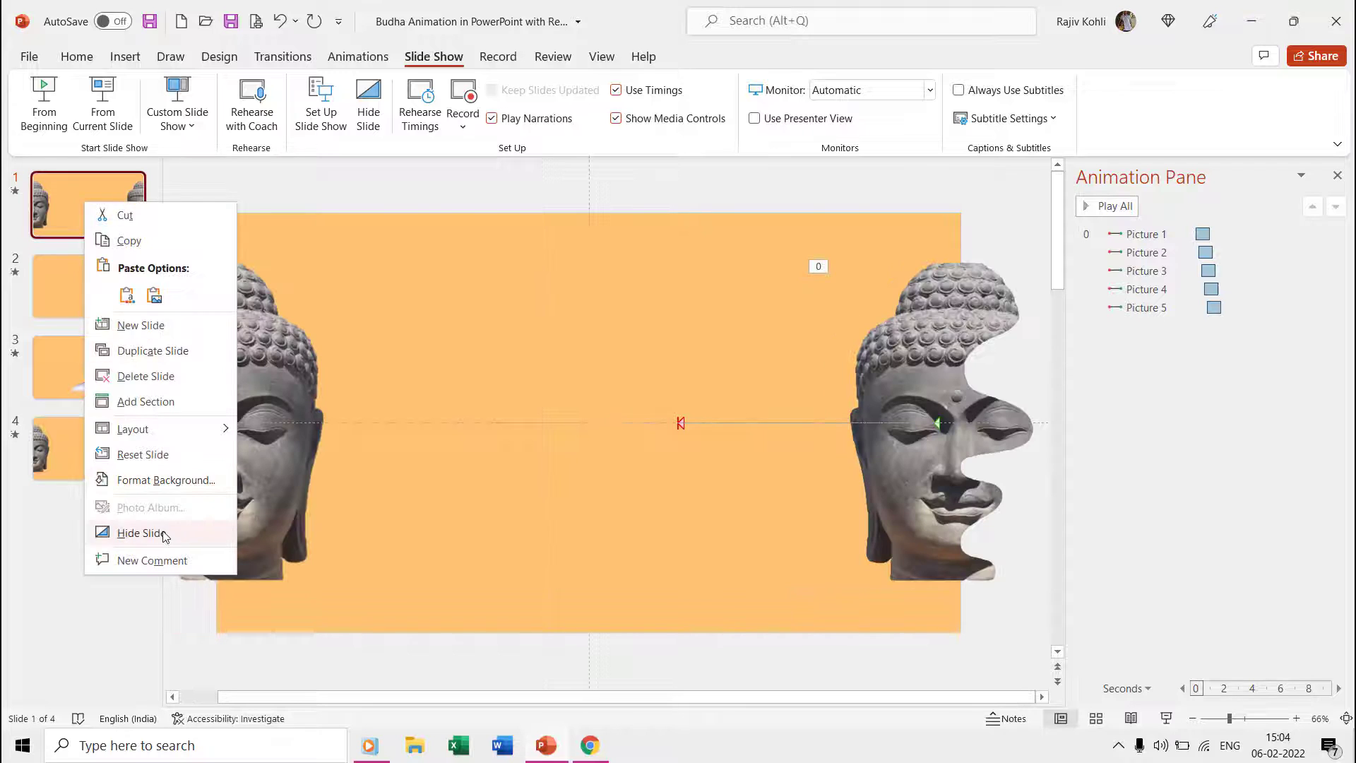
{"action": "left_click", "coordinate": [127, 533]}
{"action": "left_click", "coordinate": [69, 449]}
{"action": "right_click", "coordinate": [69, 450]}
{"action": "left_click", "coordinate": [127, 408]}
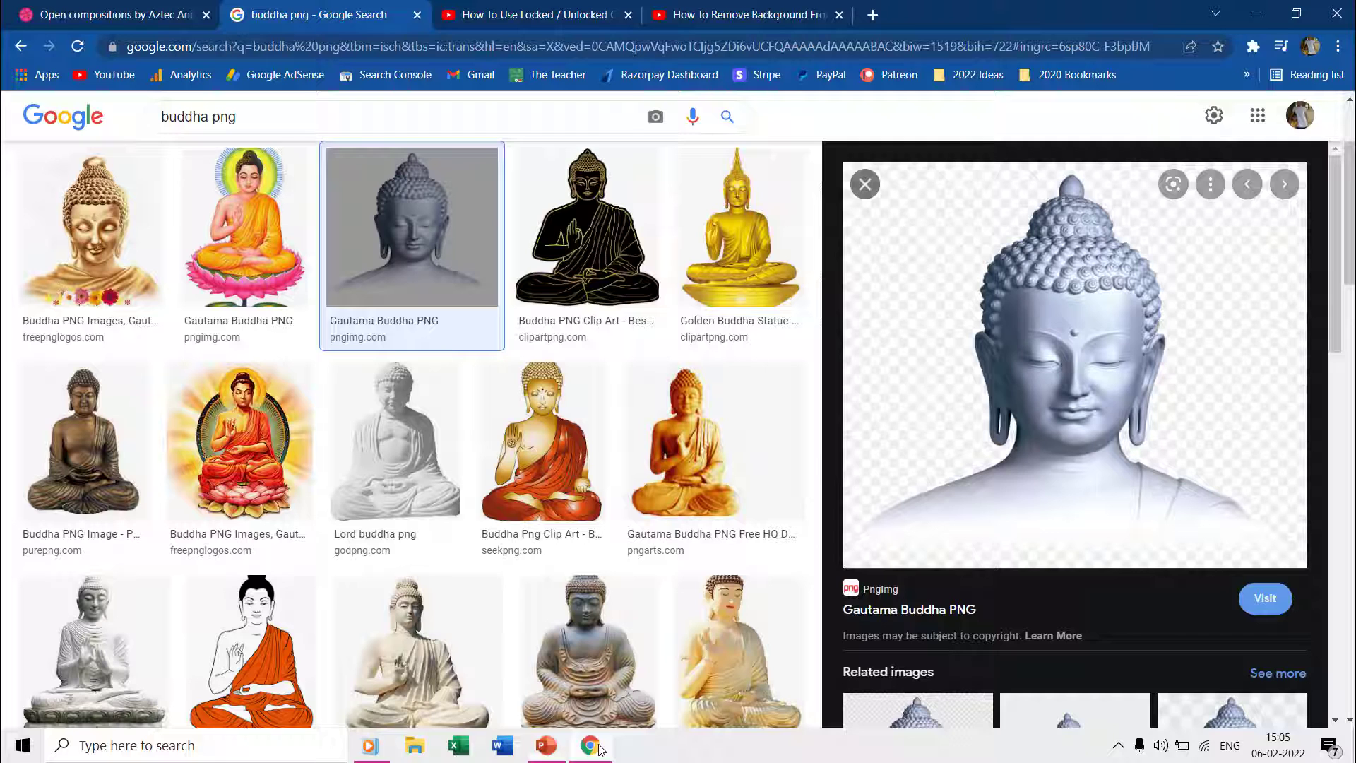
Step: Close the buddha png tab in Chrome and screenshot the Dribbble Buddha animation page
{"action": "left_click", "coordinate": [590, 745]}
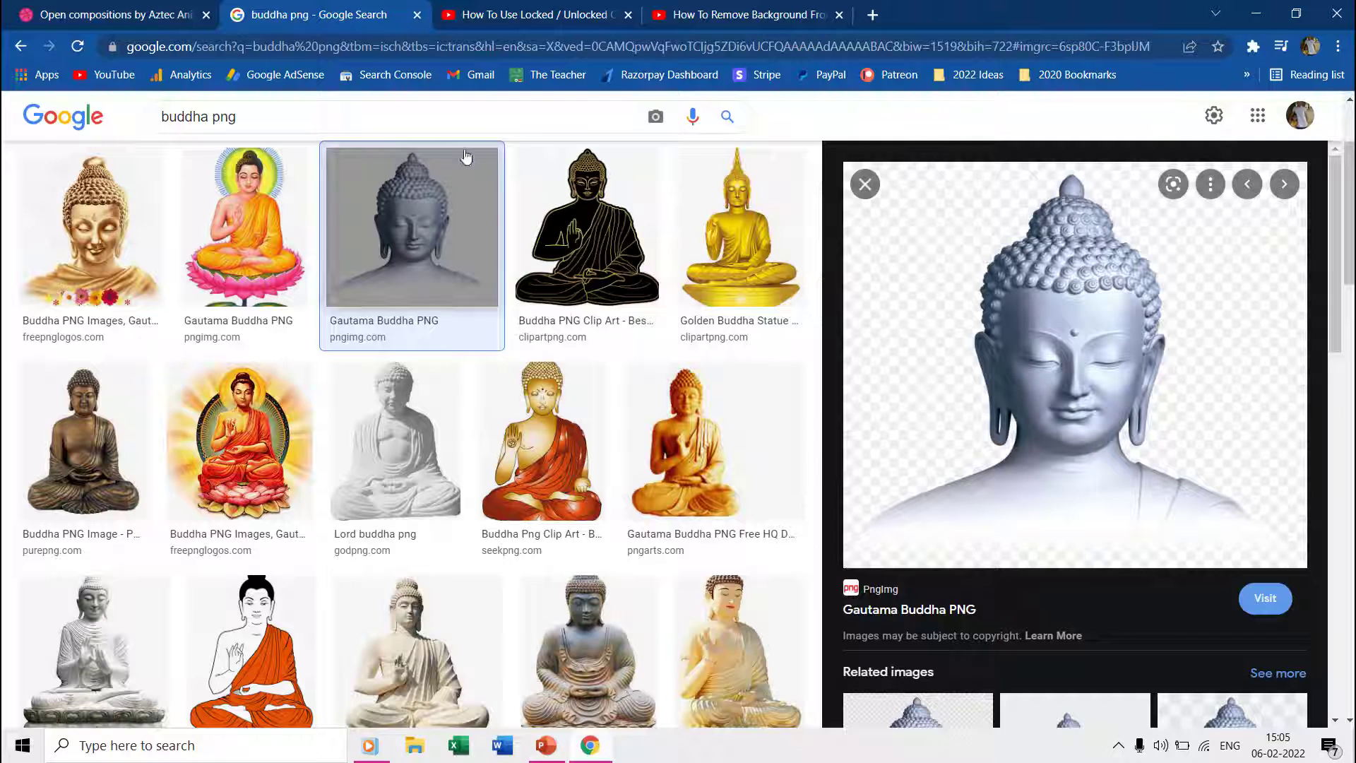
{"action": "left_click", "coordinate": [417, 14]}
{"action": "left_click", "coordinate": [120, 14]}
{"action": "scroll", "coordinate": [674, 288], "scroll_direction": "down", "scroll_amount": 1}
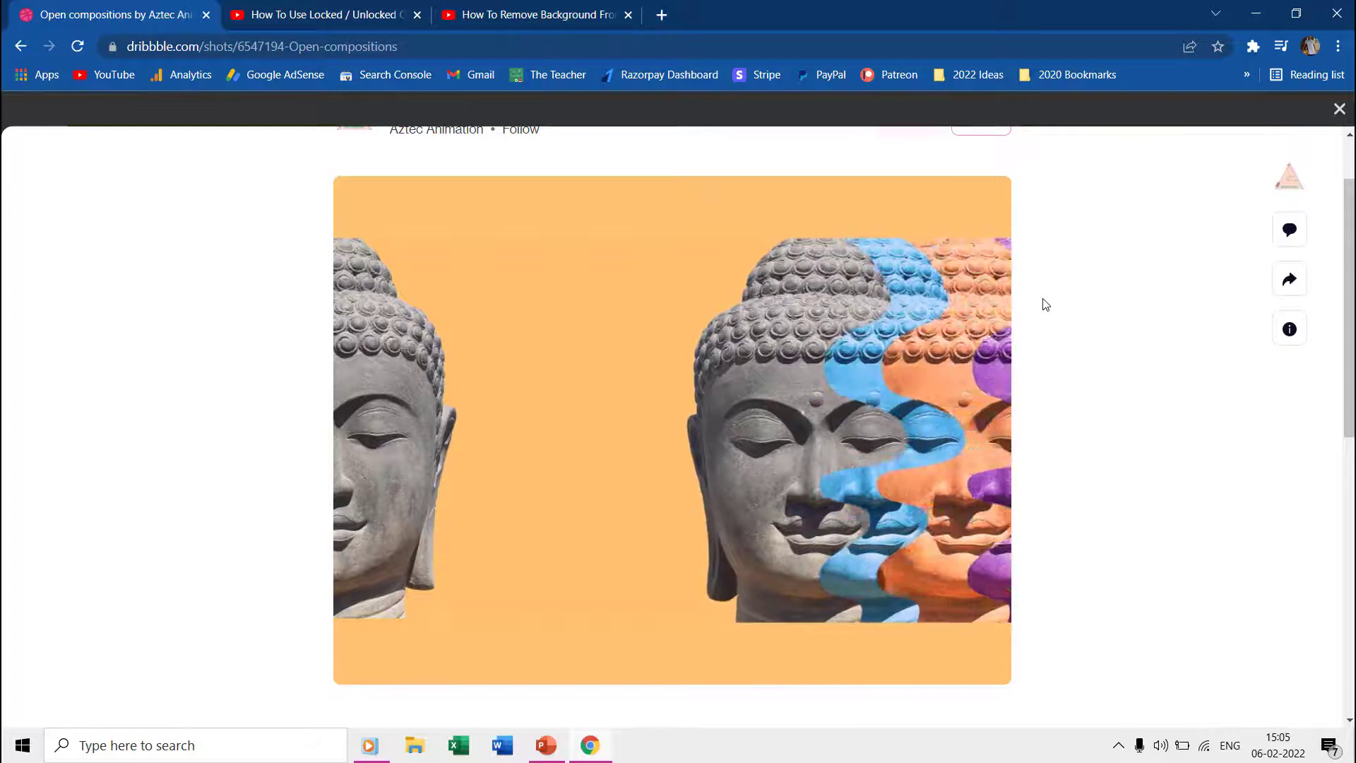
{"action": "mouse_move", "coordinate": [969, 671]}
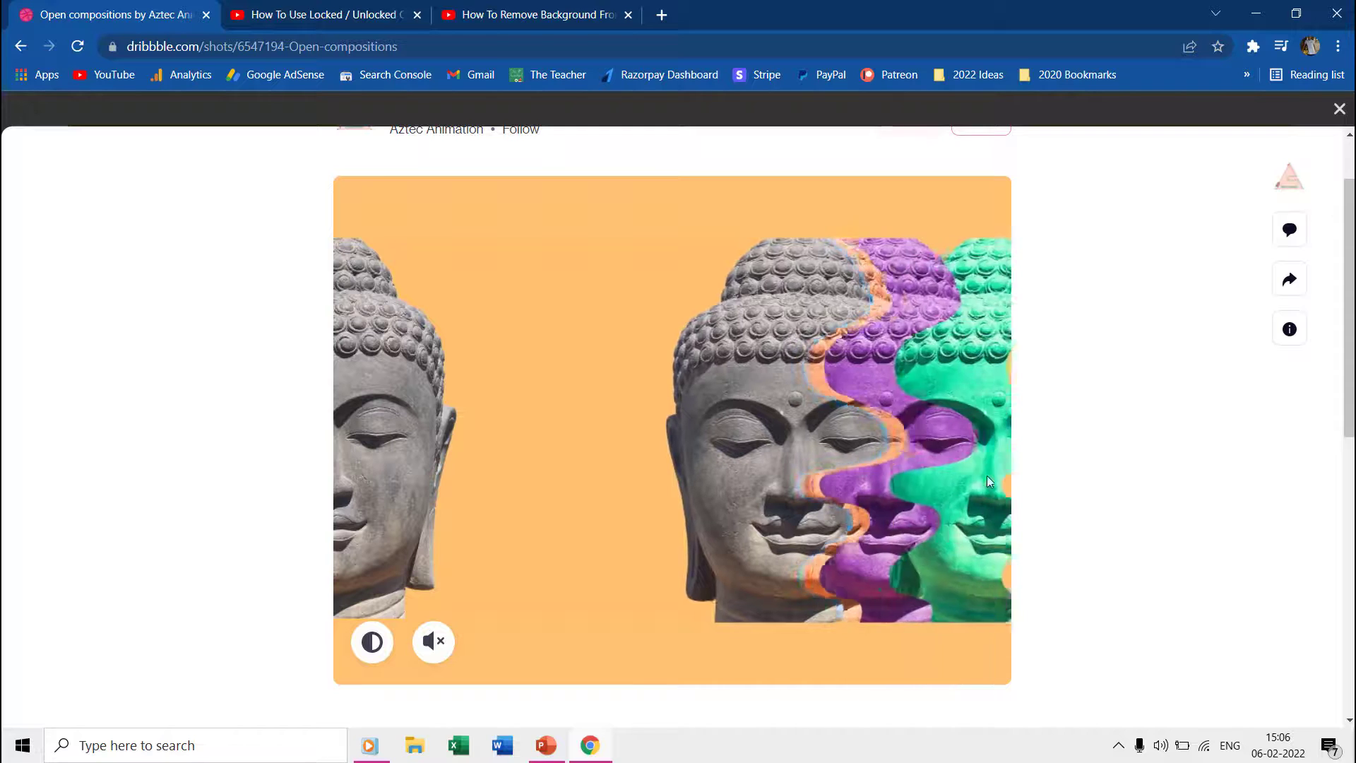
{"action": "key", "text": "super+Print"}
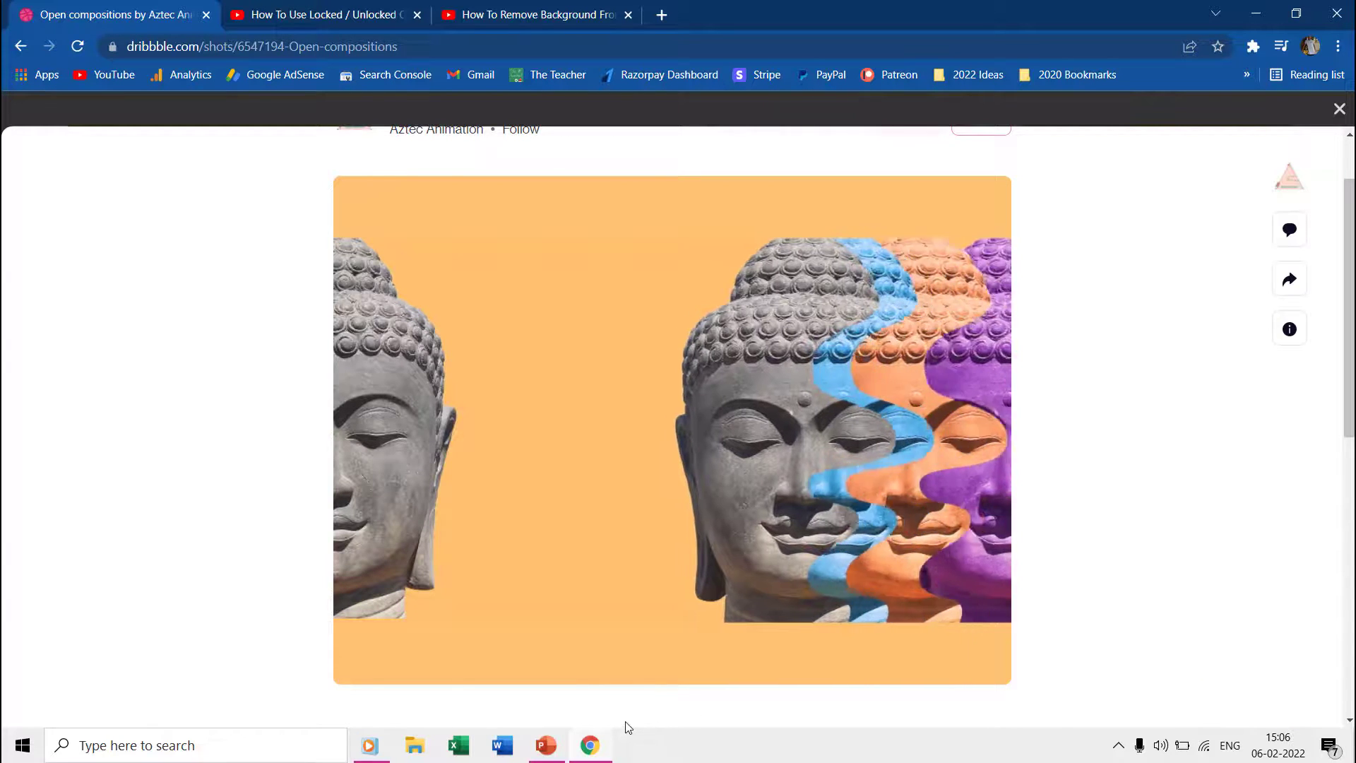
Step: Add a new slide after slide 2 and paste the Dribbble screenshot onto it
{"action": "left_click", "coordinate": [548, 745]}
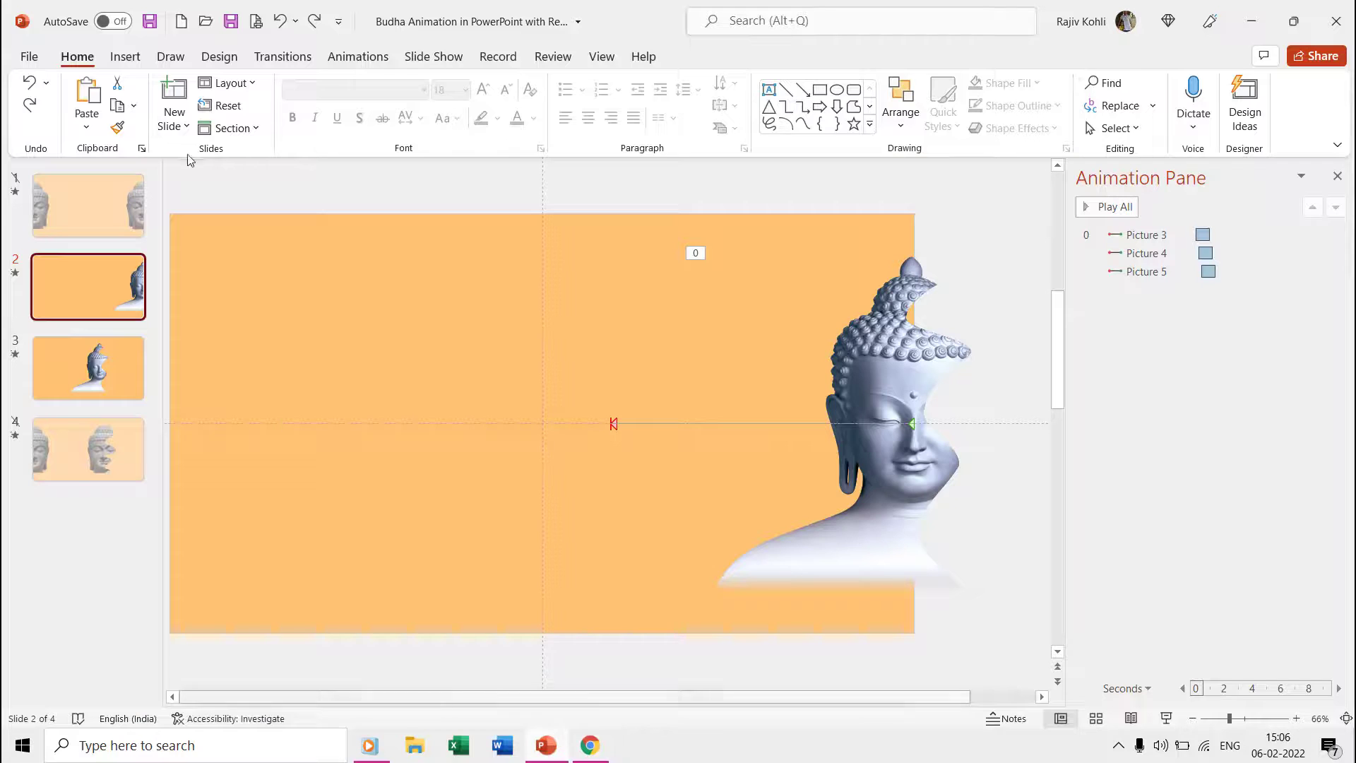
{"action": "left_click", "coordinate": [173, 92]}
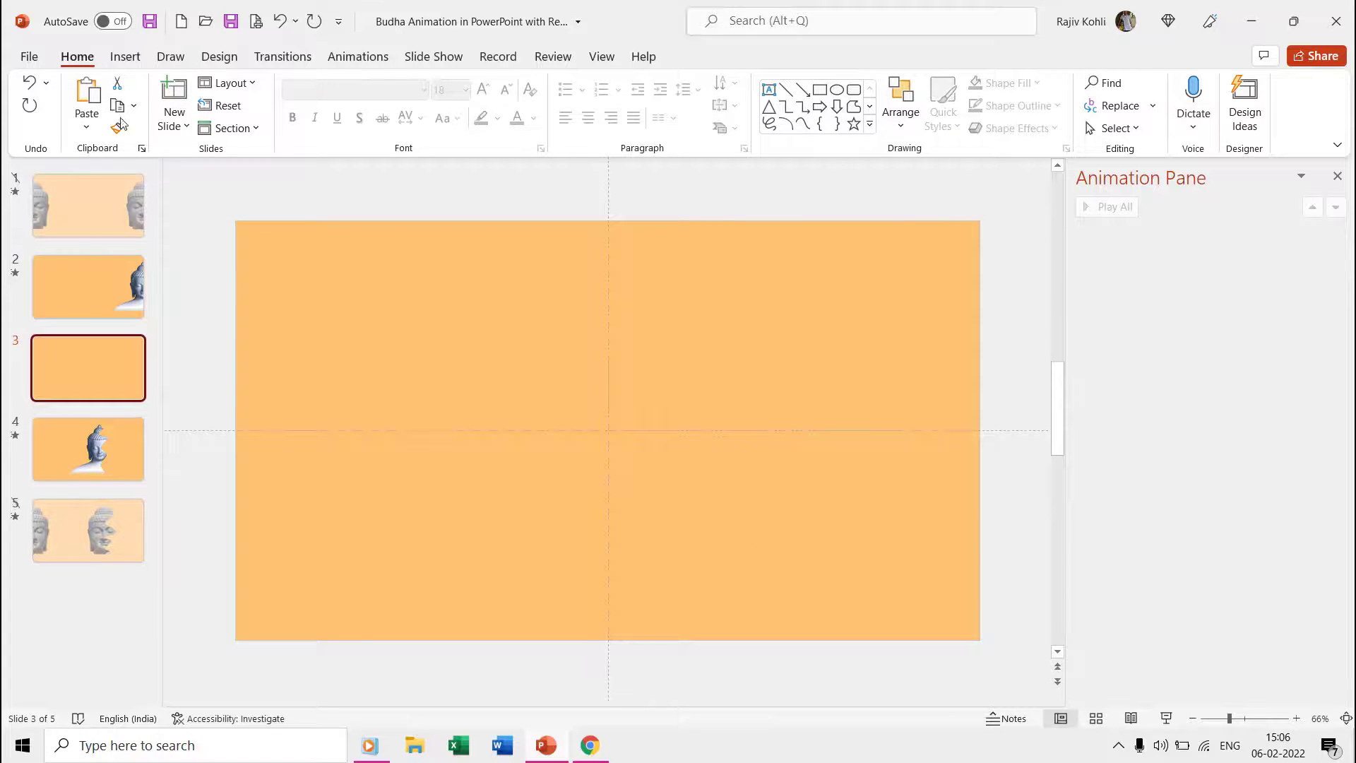
{"action": "left_click", "coordinate": [86, 103]}
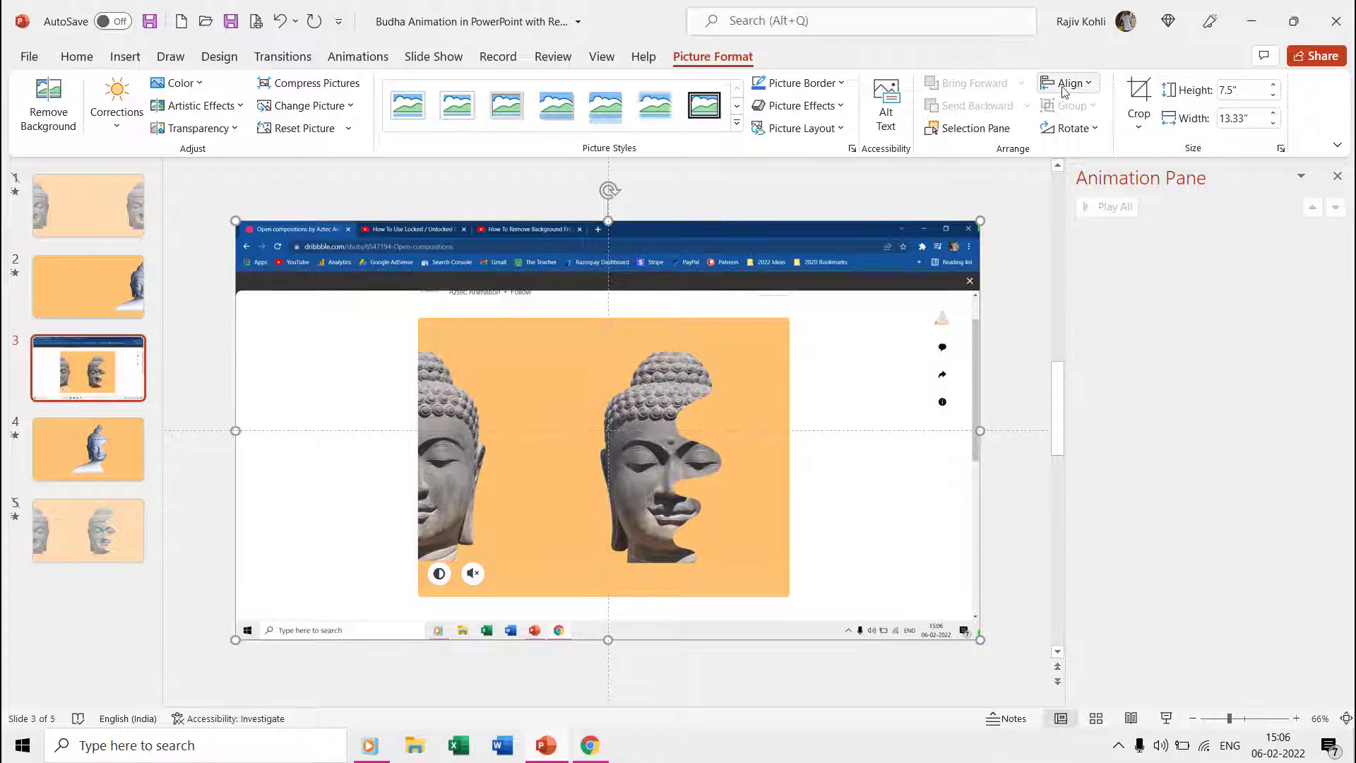
Step: Crop the screenshot down to the half-face Buddha head, 4.53" by 3.81"
{"action": "left_click", "coordinate": [1135, 95]}
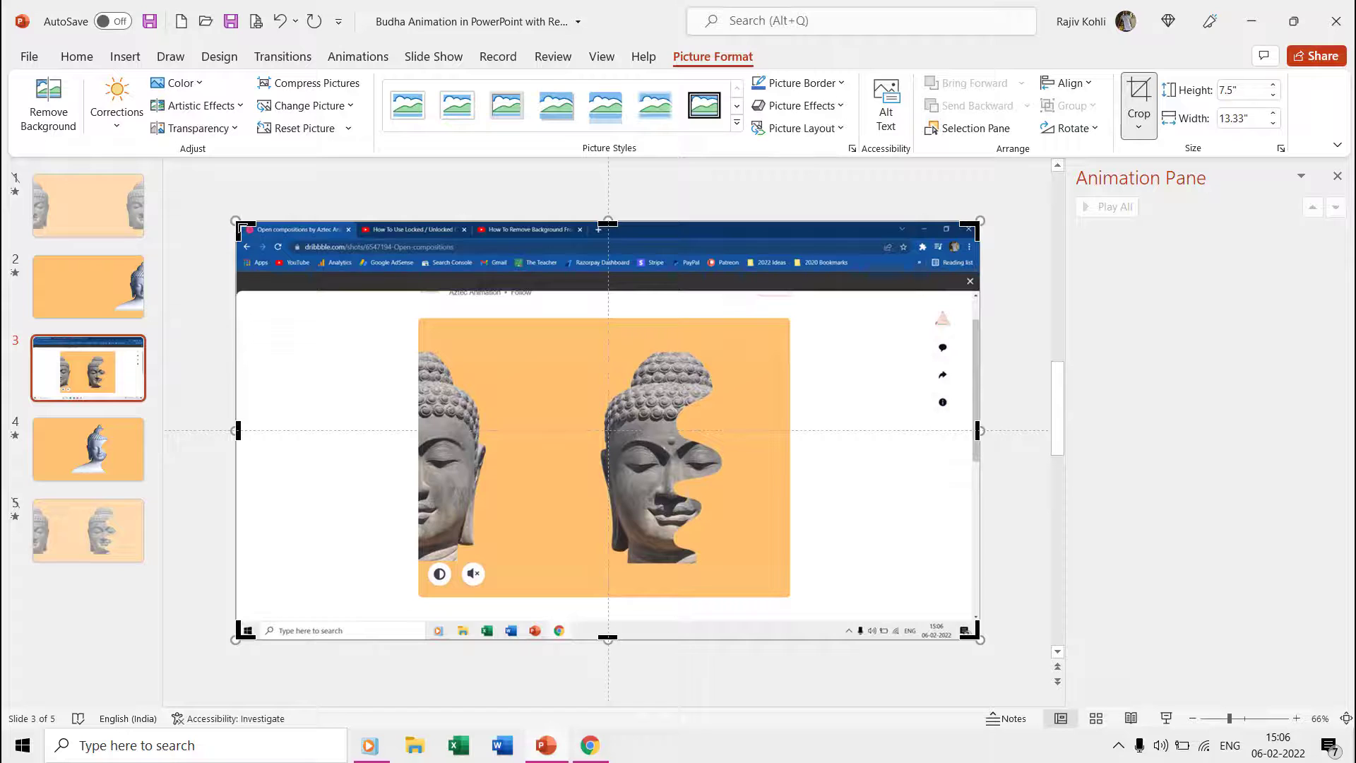
{"action": "left_click_drag", "start_coordinate": [241, 228], "coordinate": [542, 330]}
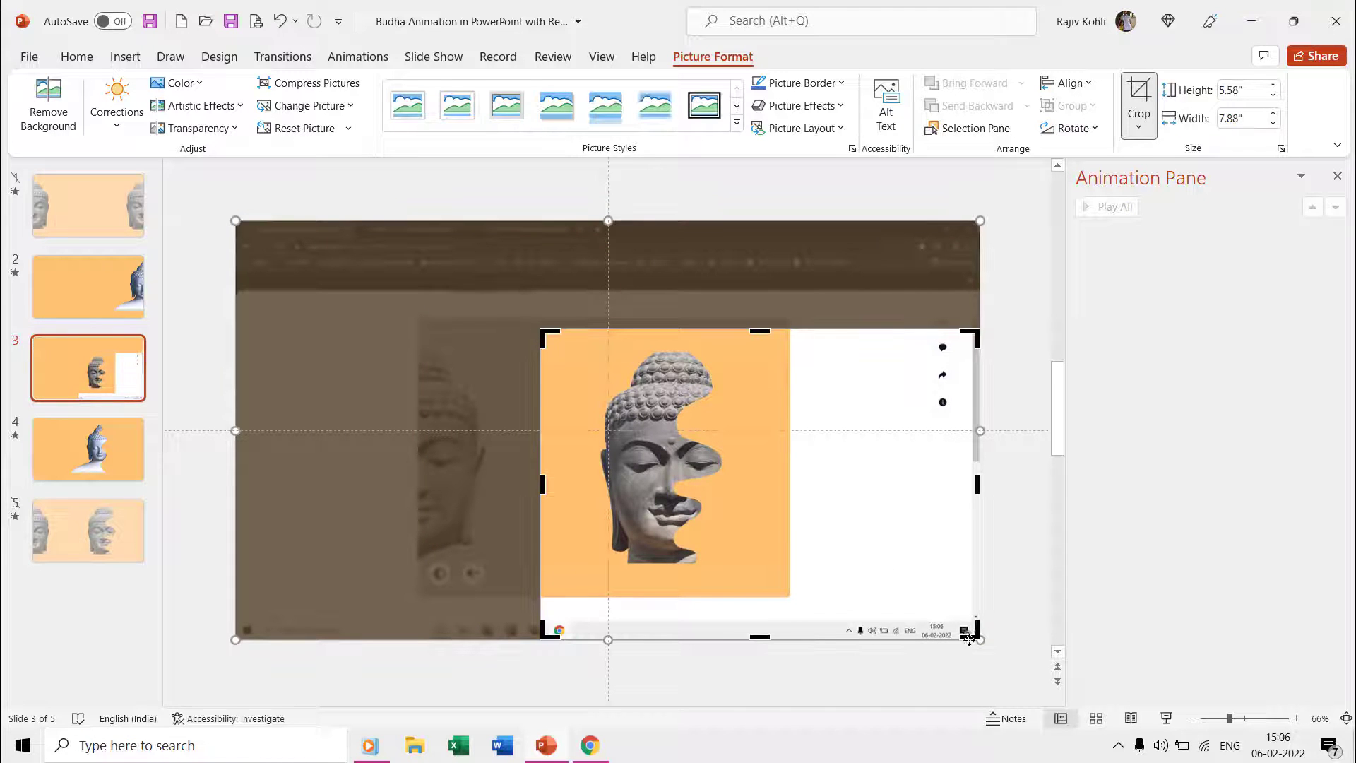
{"action": "left_click_drag", "start_coordinate": [967, 633], "coordinate": [753, 591]}
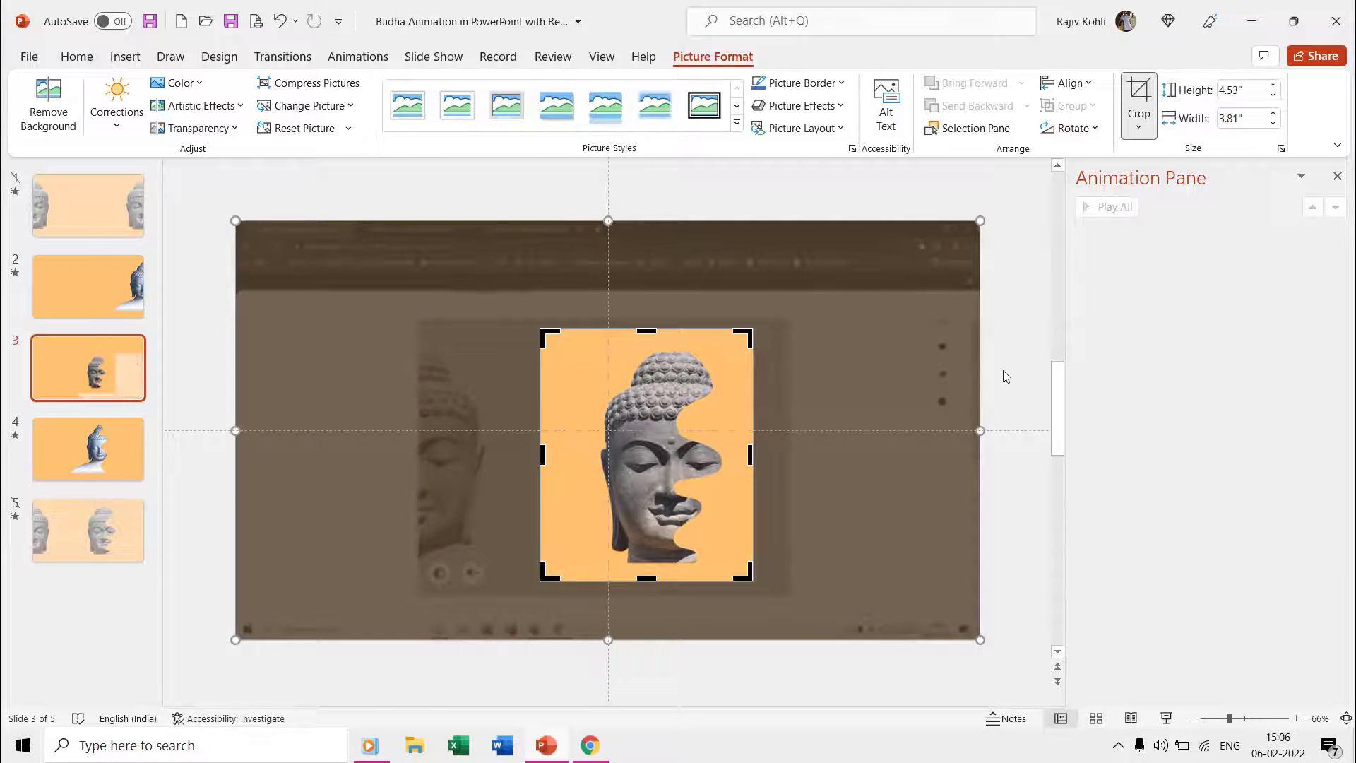
{"action": "key", "text": "Escape"}
{"action": "key", "text": "Escape"}
{"action": "left_click", "coordinate": [675, 433]}
{"action": "scroll", "coordinate": [701, 454], "scroll_direction": "up", "scroll_amount": 6}
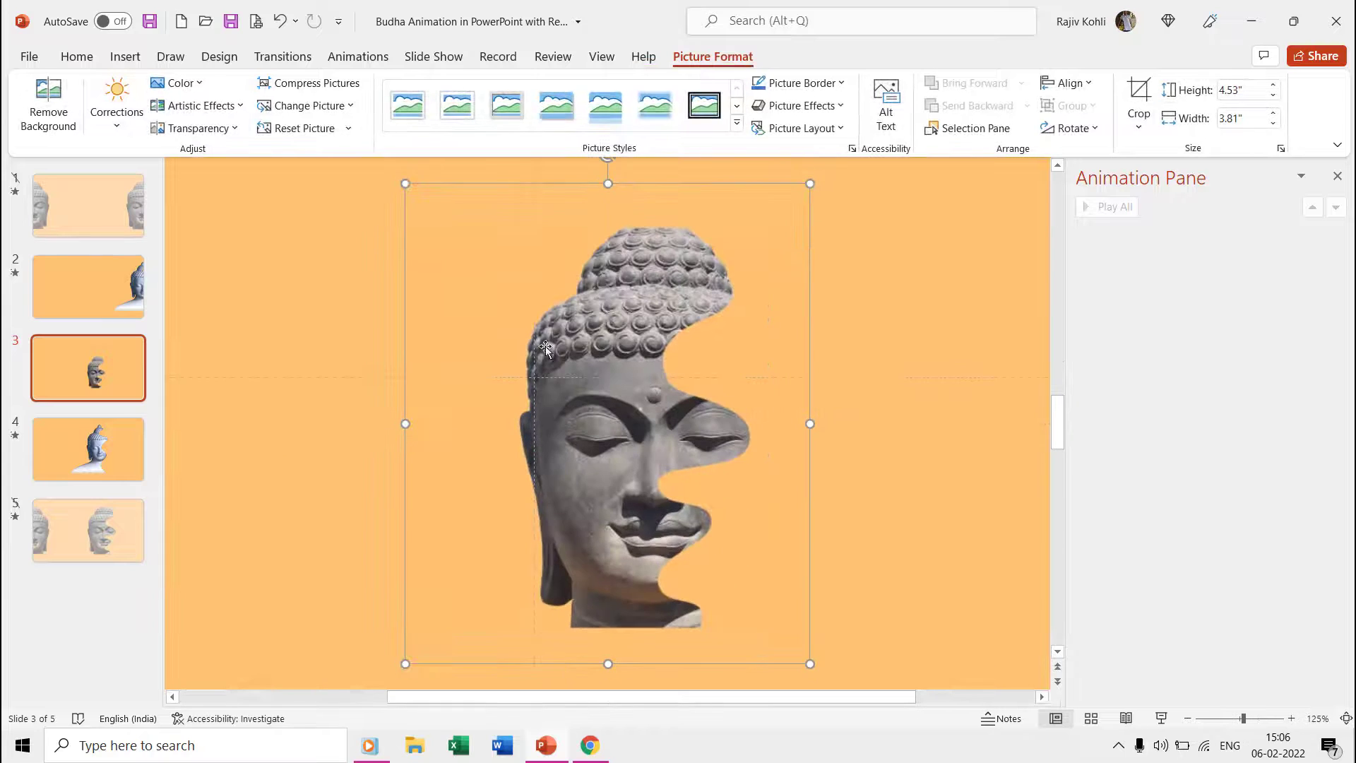
Step: Remove the Buddha picture's orange background, marking the neck base as an area to keep
{"action": "left_click", "coordinate": [53, 101]}
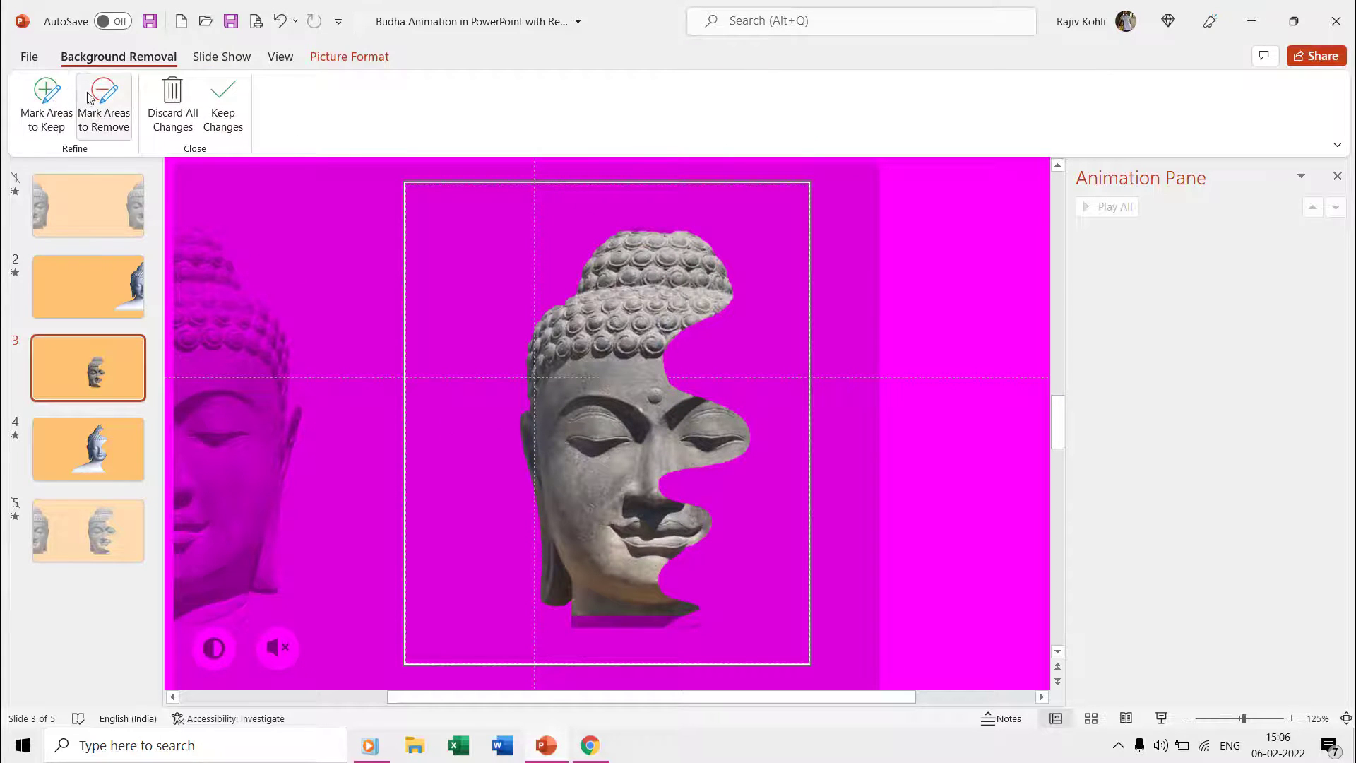
{"action": "left_click", "coordinate": [39, 115]}
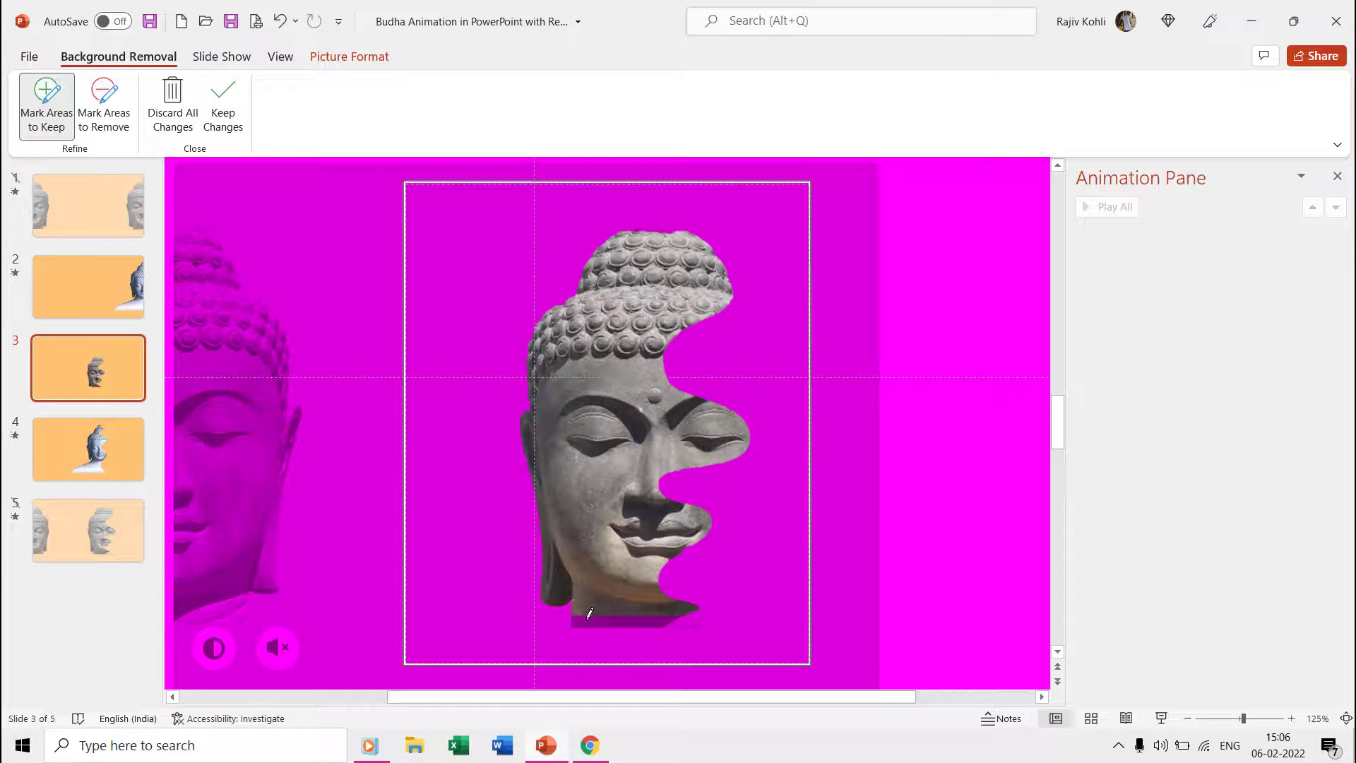
{"action": "left_click_drag", "start_coordinate": [589, 613], "coordinate": [679, 609]}
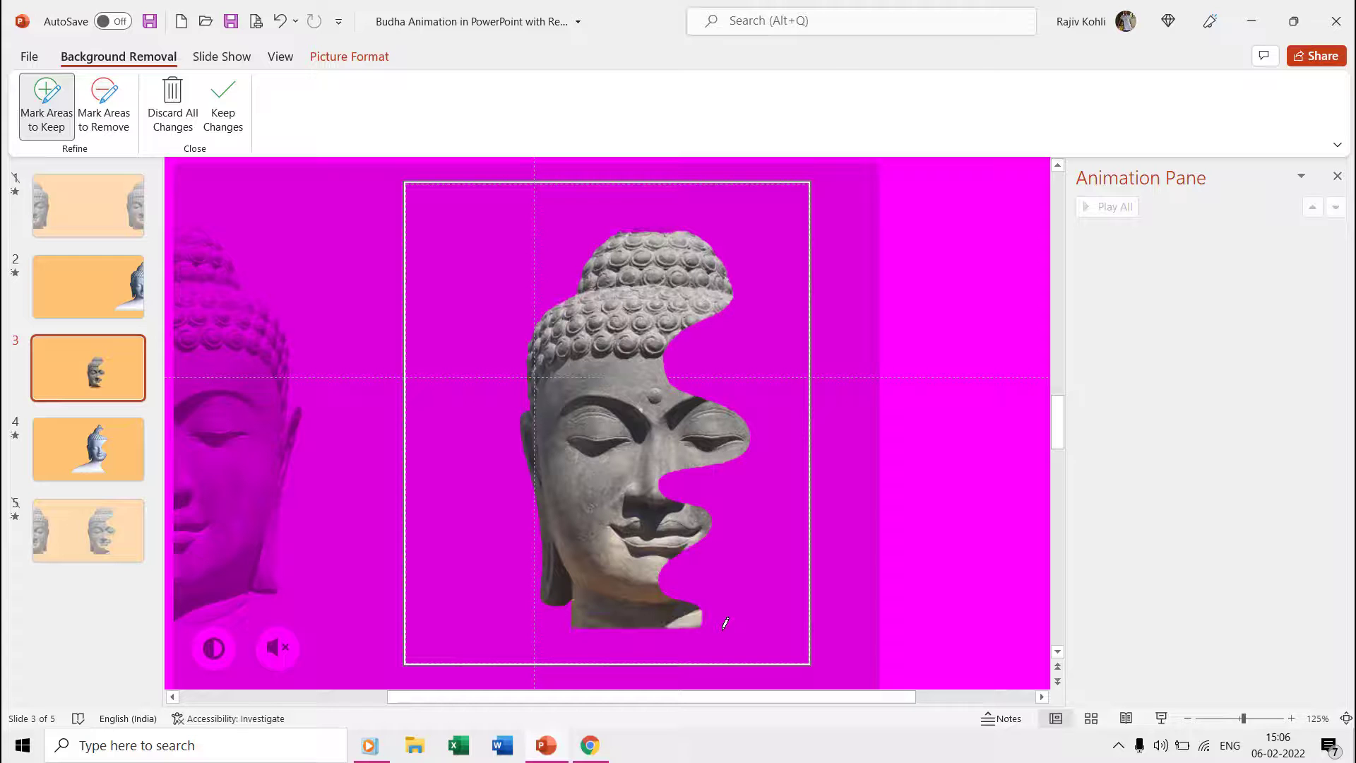
{"action": "left_click", "coordinate": [233, 113]}
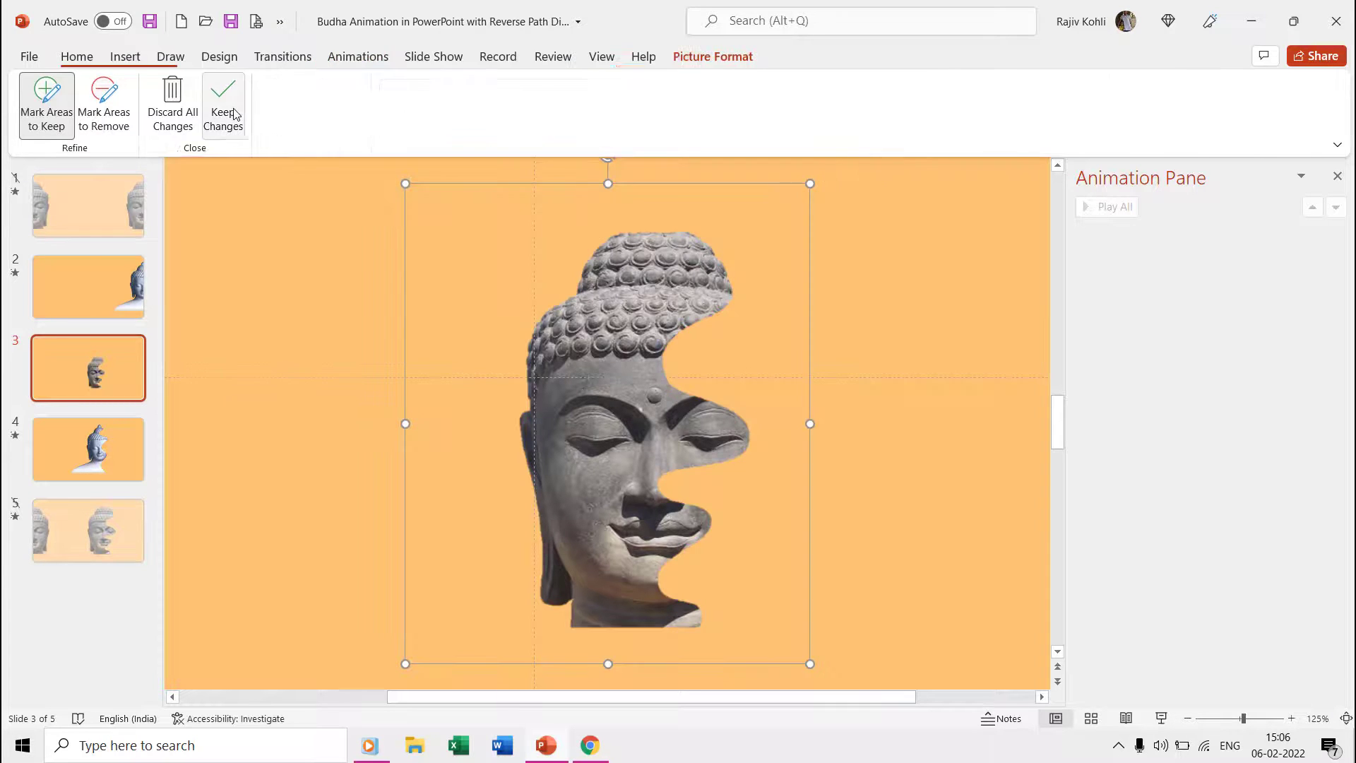